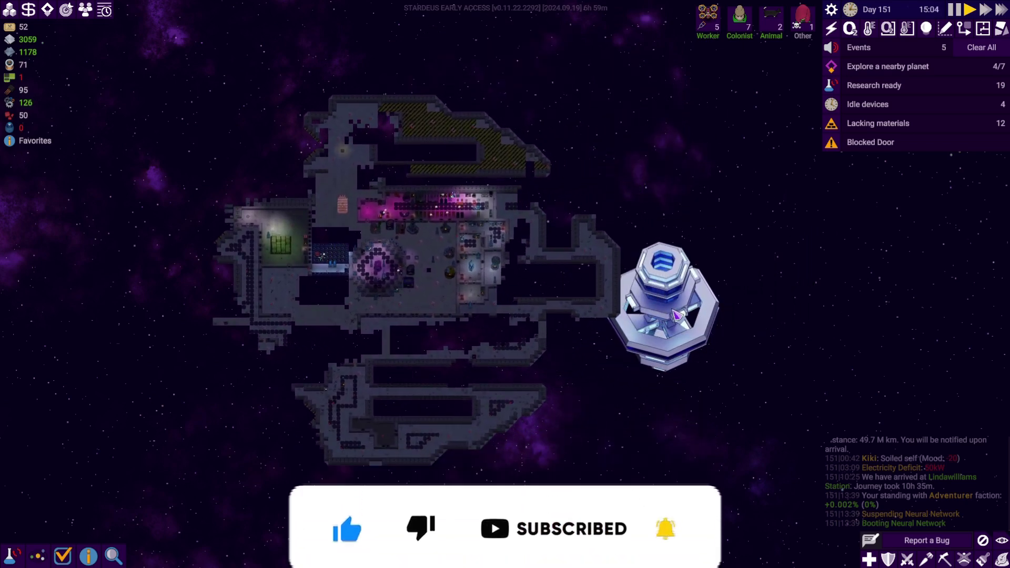
- Look over the starmap, then pan across the station's pink and central rooms
{"action": "left_click", "coordinate": [59, 555]}
{"action": "left_click_drag", "start_coordinate": [450, 406], "coordinate": [789, 415]}
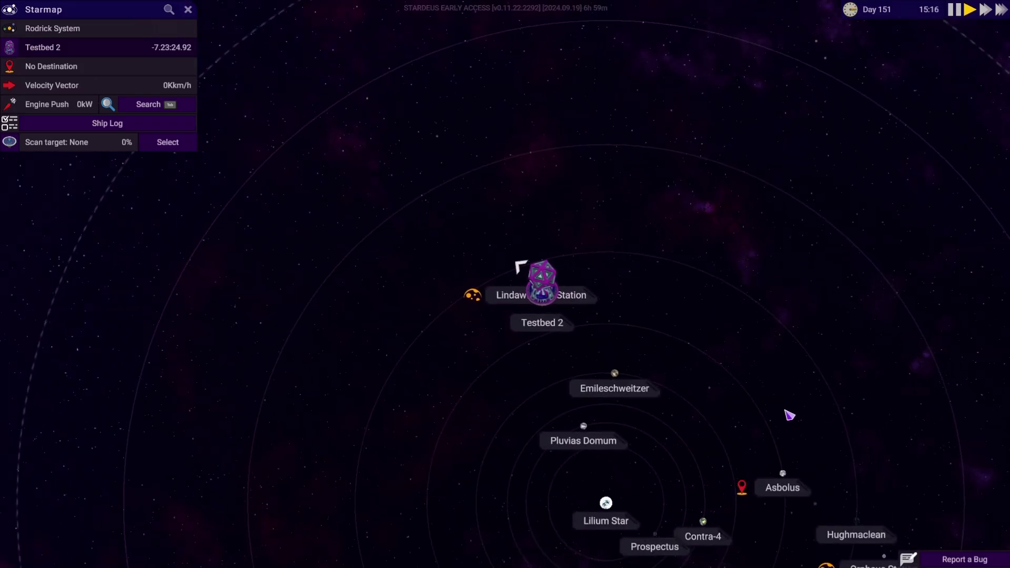
{"action": "scroll", "coordinate": [790, 415], "scroll_direction": "down", "scroll_amount": 2}
{"action": "scroll", "coordinate": [710, 336], "scroll_direction": "up", "scroll_amount": 3}
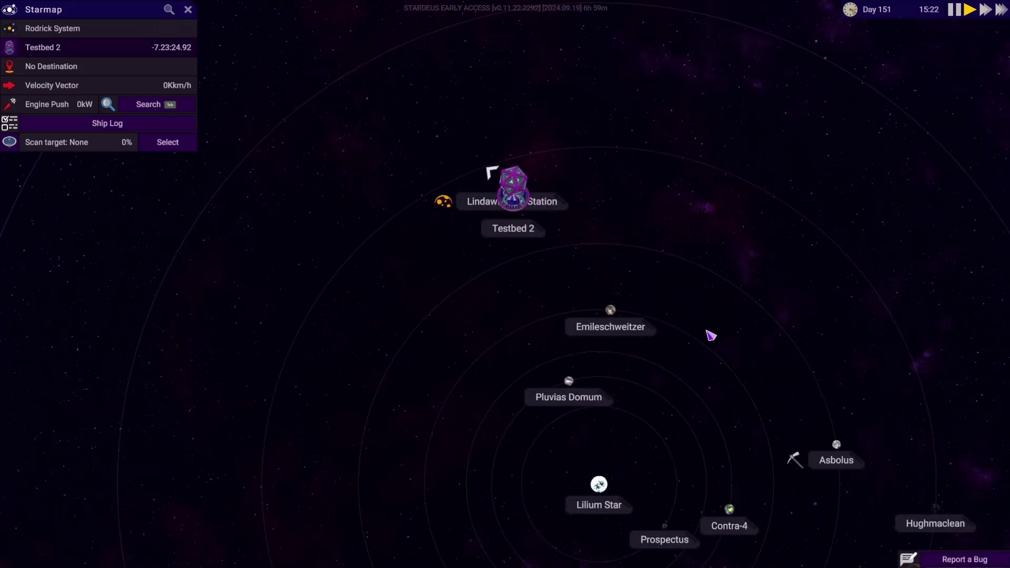
{"action": "scroll", "coordinate": [631, 288], "scroll_direction": "up", "scroll_amount": 2}
{"action": "scroll", "coordinate": [607, 260], "scroll_direction": "up", "scroll_amount": 2}
{"action": "scroll", "coordinate": [685, 365], "scroll_direction": "up", "scroll_amount": 1}
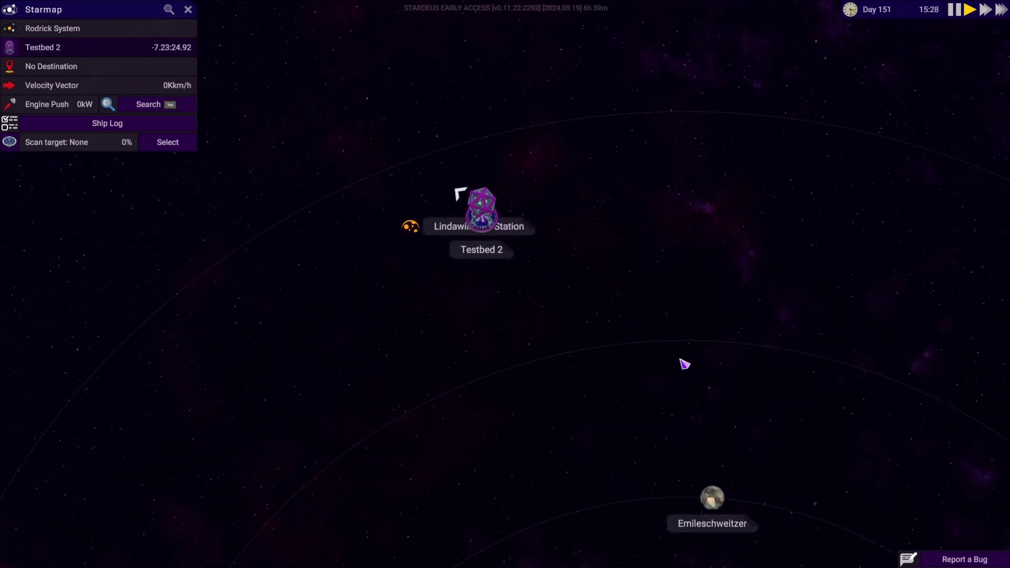
{"action": "scroll", "coordinate": [675, 326], "scroll_direction": "down", "scroll_amount": 2}
{"action": "scroll", "coordinate": [704, 316], "scroll_direction": "down", "scroll_amount": 2}
{"action": "scroll", "coordinate": [727, 308], "scroll_direction": "down", "scroll_amount": 2}
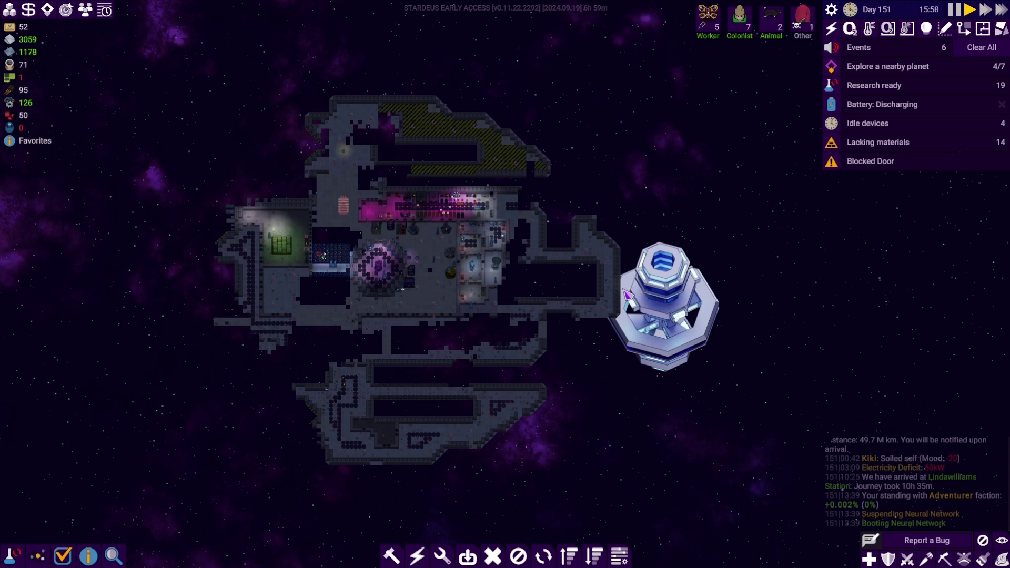
{"action": "scroll", "coordinate": [548, 310], "scroll_direction": "up", "scroll_amount": 8}
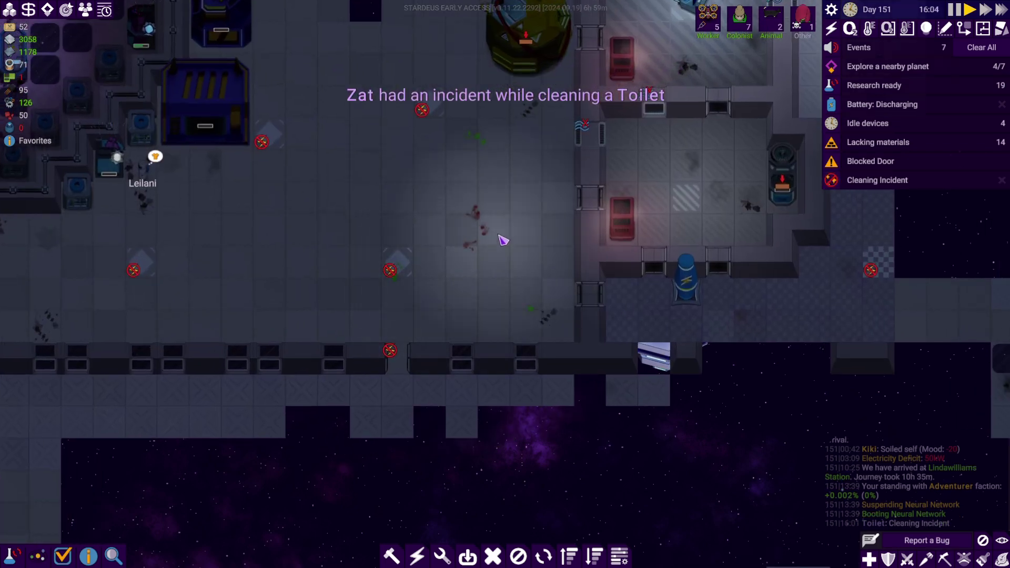
{"action": "scroll", "coordinate": [503, 241], "scroll_direction": "down", "scroll_amount": 3}
{"action": "scroll", "coordinate": [537, 229], "scroll_direction": "down", "scroll_amount": 3}
{"action": "scroll", "coordinate": [569, 213], "scroll_direction": "down", "scroll_amount": 3}
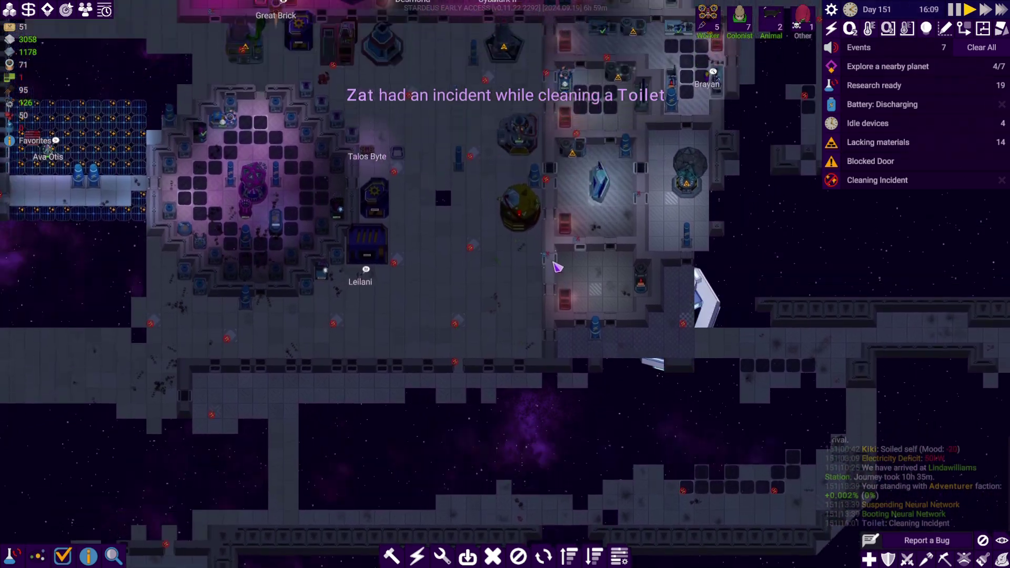
{"action": "left_click_drag", "start_coordinate": [594, 200], "coordinate": [603, 174]}
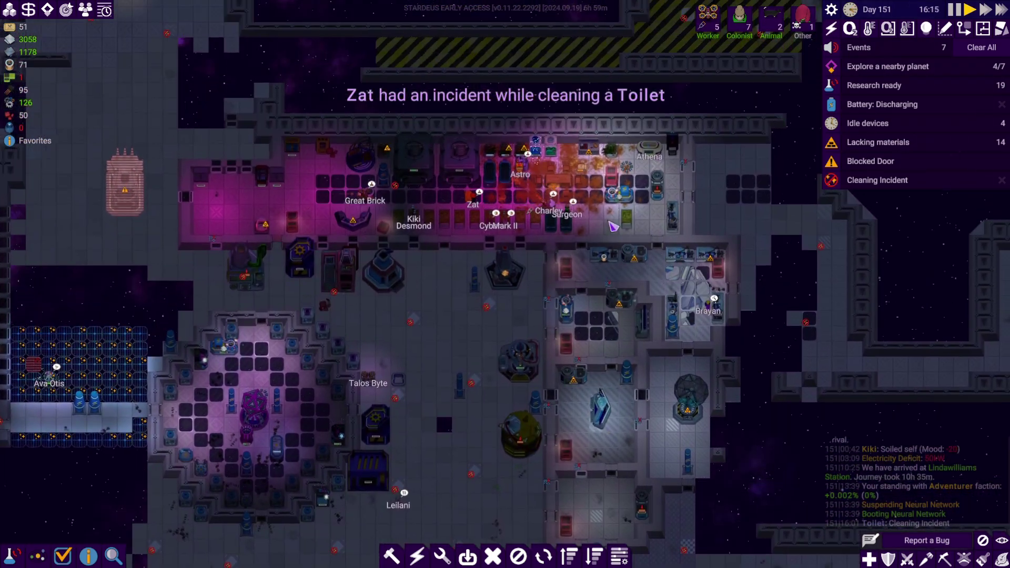
{"action": "scroll", "coordinate": [602, 174], "scroll_direction": "up", "scroll_amount": 2}
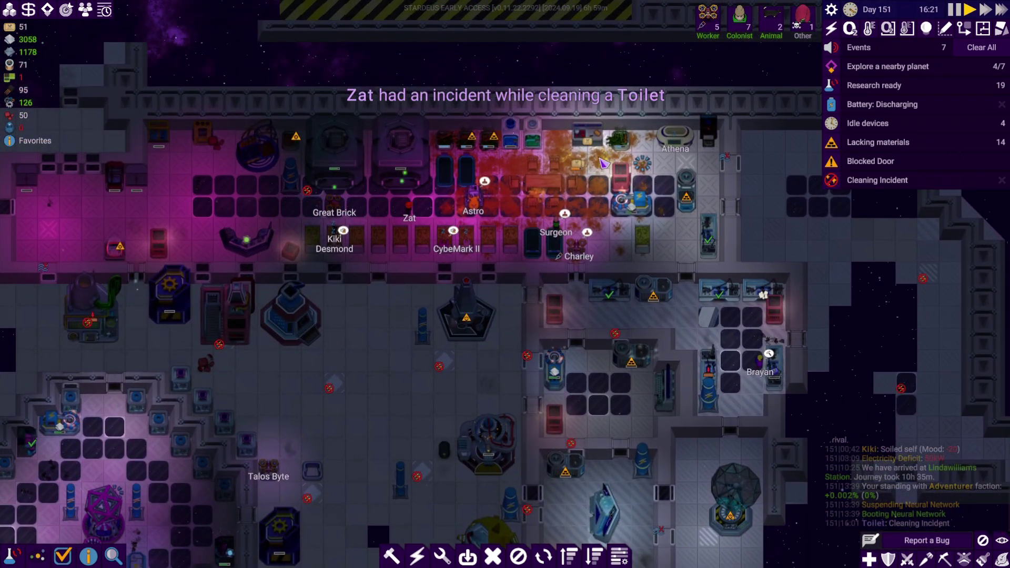
{"action": "left_click_drag", "start_coordinate": [480, 218], "coordinate": [537, 189]}
{"action": "mouse_move", "coordinate": [442, 269]}
{"action": "left_mouse_down"}
{"action": "mouse_move", "coordinate": [500, 230]}
{"action": "mouse_move", "coordinate": [477, 202]}
{"action": "left_mouse_up"}
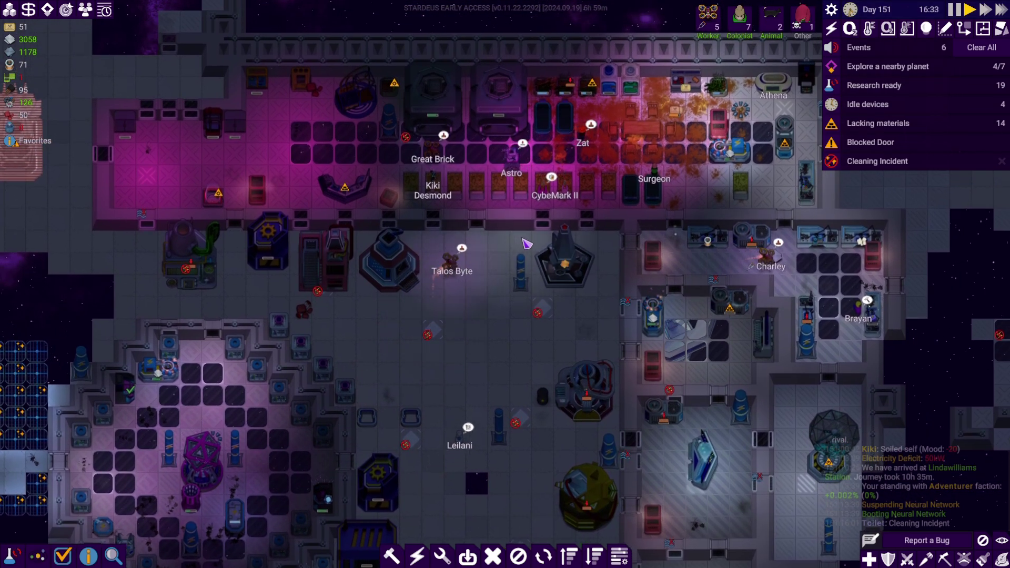
{"action": "scroll", "coordinate": [537, 276], "scroll_direction": "down", "scroll_amount": 3}
{"action": "scroll", "coordinate": [584, 300], "scroll_direction": "down", "scroll_amount": 3}
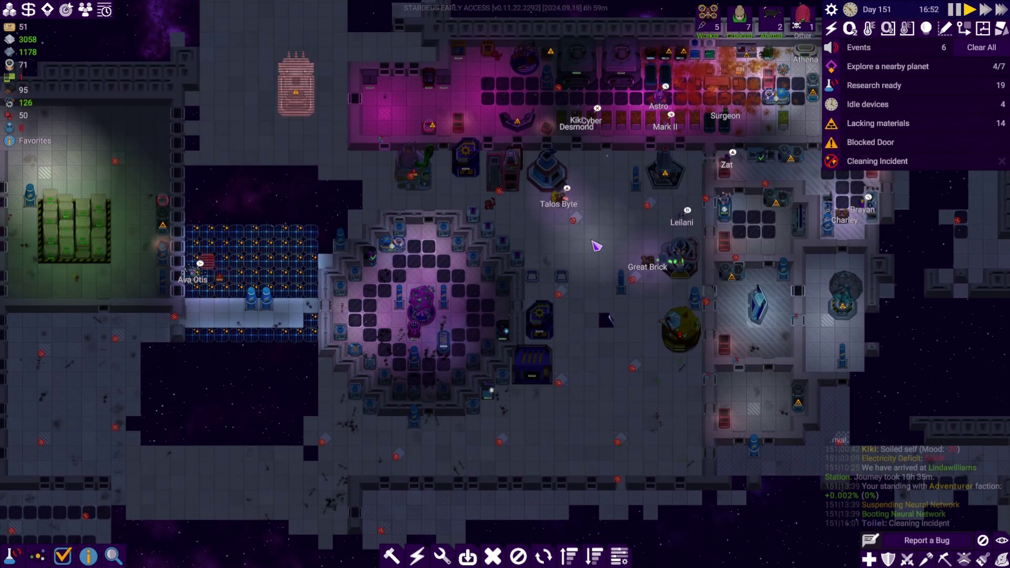
{"action": "left_click_drag", "start_coordinate": [596, 246], "coordinate": [610, 217]}
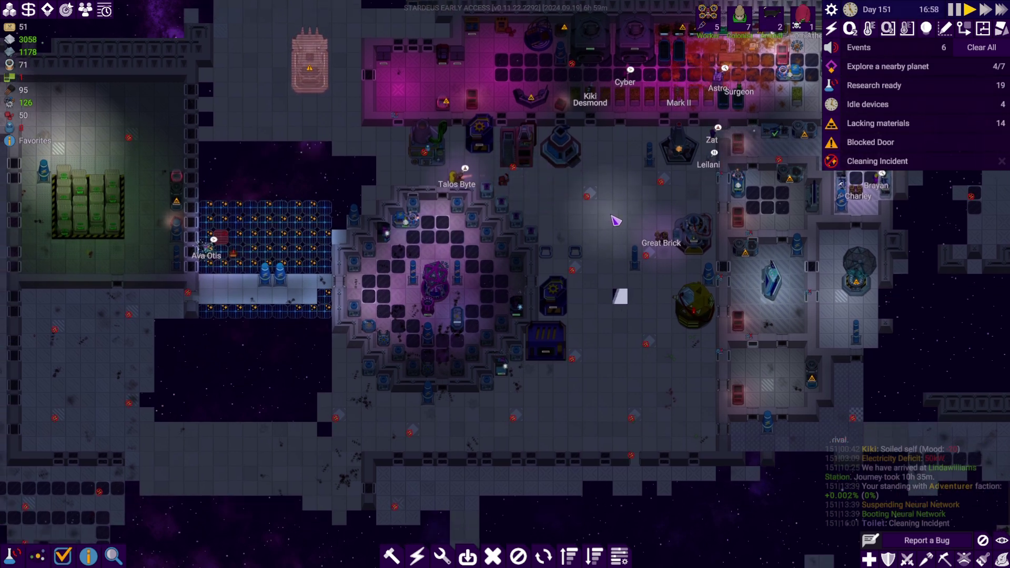
{"action": "mouse_move", "coordinate": [585, 233]}
{"action": "left_mouse_down"}
{"action": "mouse_move", "coordinate": [602, 229]}
{"action": "mouse_move", "coordinate": [603, 156]}
{"action": "left_mouse_up"}
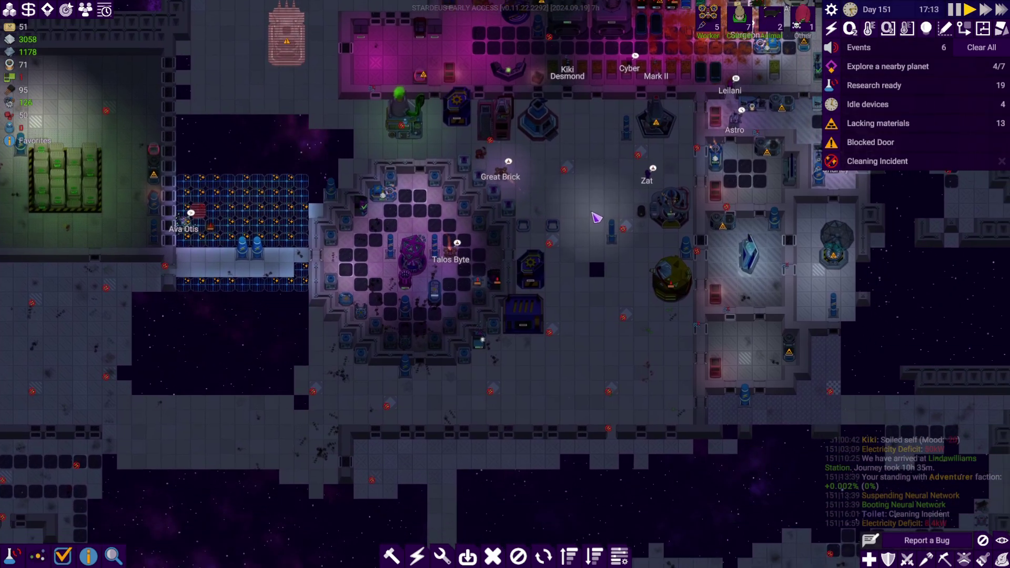
{"action": "left_click_drag", "start_coordinate": [593, 229], "coordinate": [588, 212]}
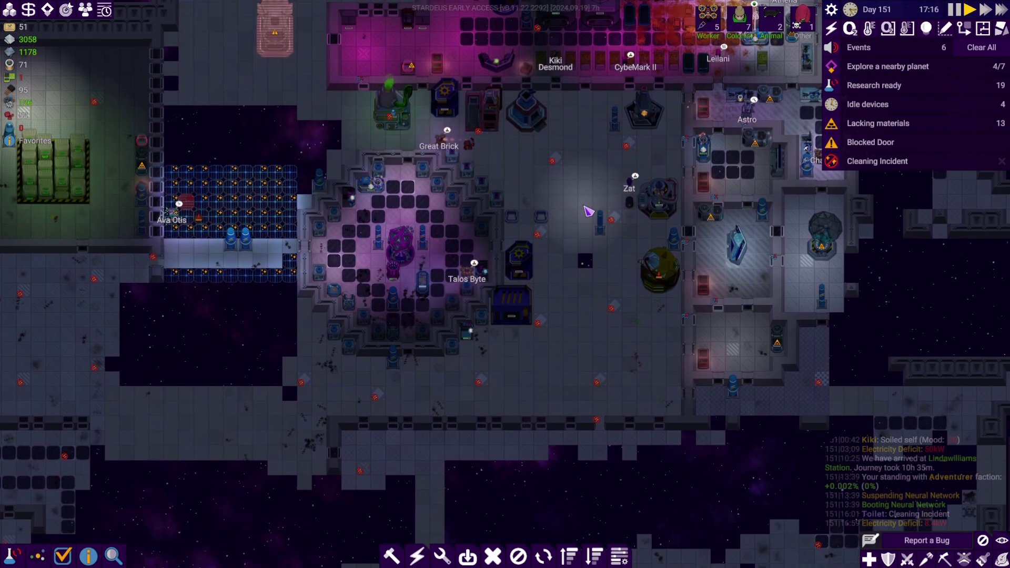
{"action": "left_click_drag", "start_coordinate": [547, 153], "coordinate": [546, 223]}
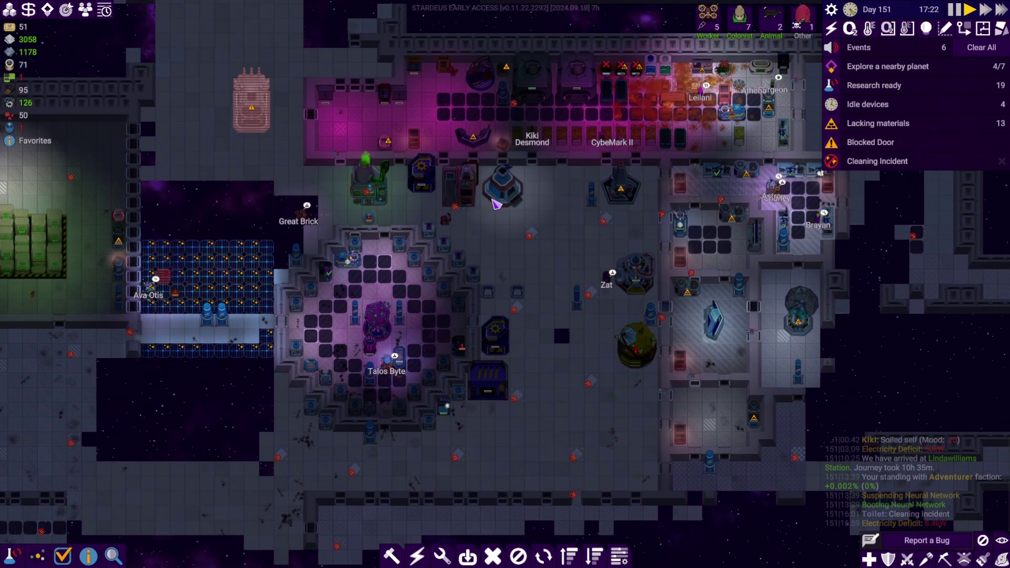
{"action": "mouse_move", "coordinate": [397, 237]}
{"action": "left_mouse_down"}
{"action": "mouse_move", "coordinate": [497, 232]}
{"action": "mouse_move", "coordinate": [556, 206]}
{"action": "left_mouse_up"}
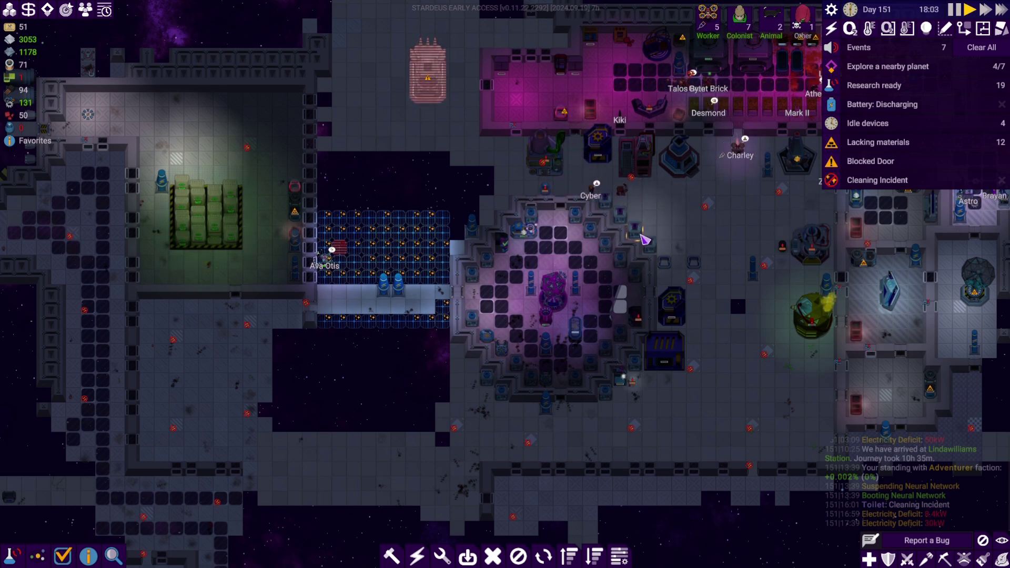
{"action": "key", "text": "w+d"}
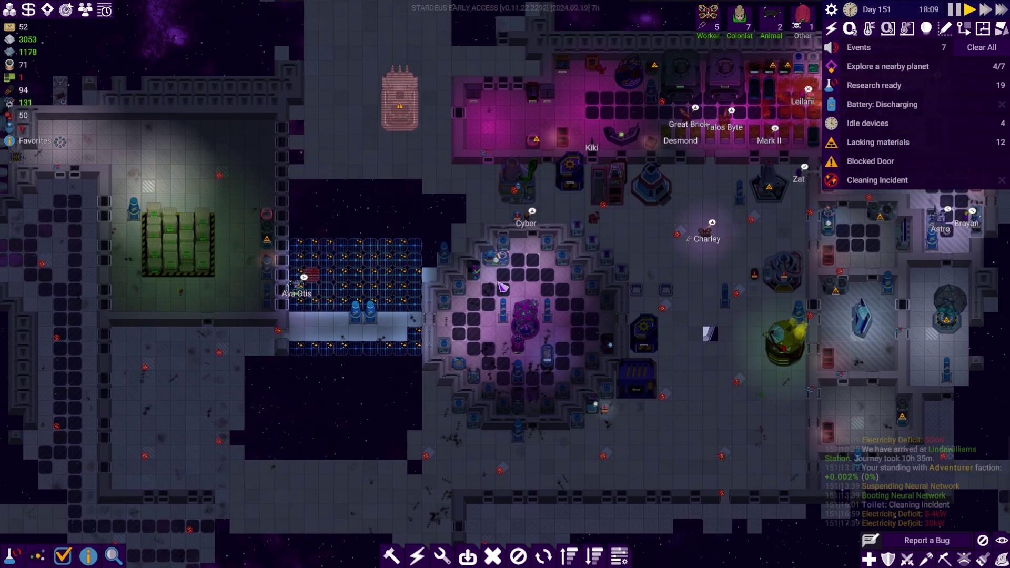
{"action": "scroll", "coordinate": [651, 238], "scroll_direction": "down", "scroll_amount": 3}
{"action": "scroll", "coordinate": [651, 239], "scroll_direction": "down", "scroll_amount": 3}
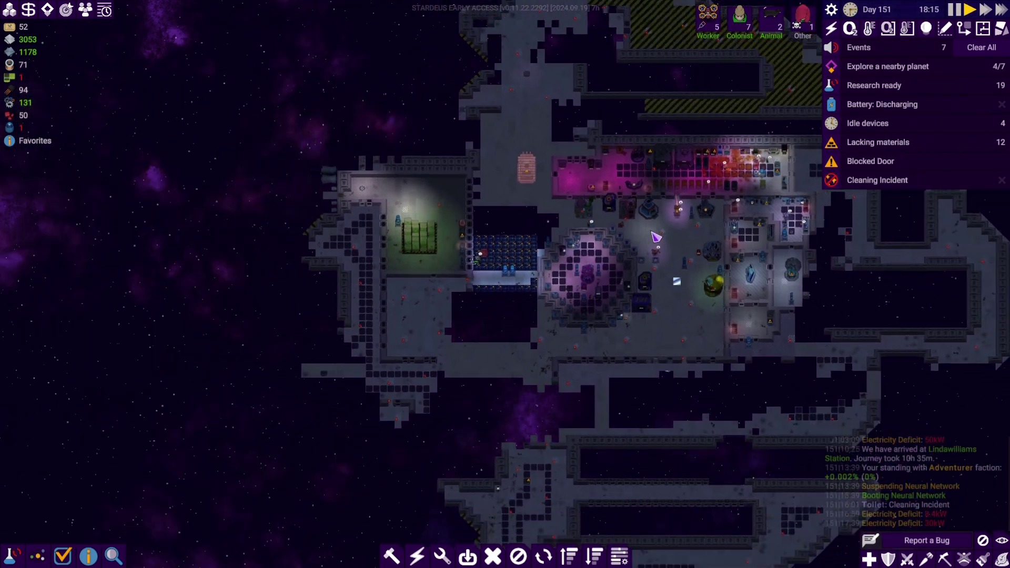
{"action": "scroll", "coordinate": [651, 239], "scroll_direction": "down", "scroll_amount": 3}
{"action": "scroll", "coordinate": [654, 243], "scroll_direction": "down", "scroll_amount": 2}
{"action": "scroll", "coordinate": [654, 243], "scroll_direction": "down", "scroll_amount": 2}
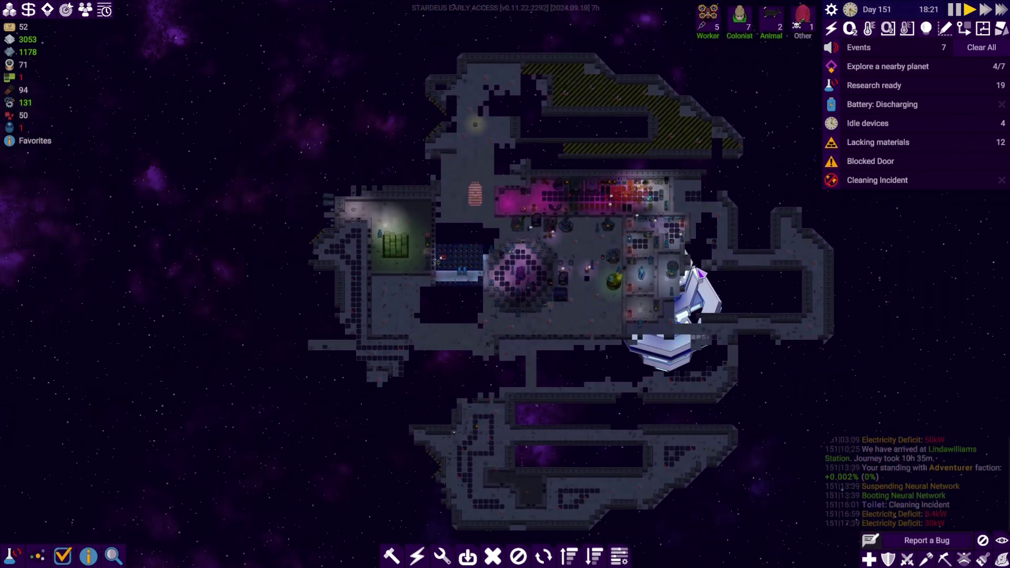
{"action": "scroll", "coordinate": [623, 249], "scroll_direction": "down", "scroll_amount": 2}
{"action": "scroll", "coordinate": [585, 254], "scroll_direction": "up", "scroll_amount": 3}
{"action": "scroll", "coordinate": [585, 254], "scroll_direction": "up", "scroll_amount": 3}
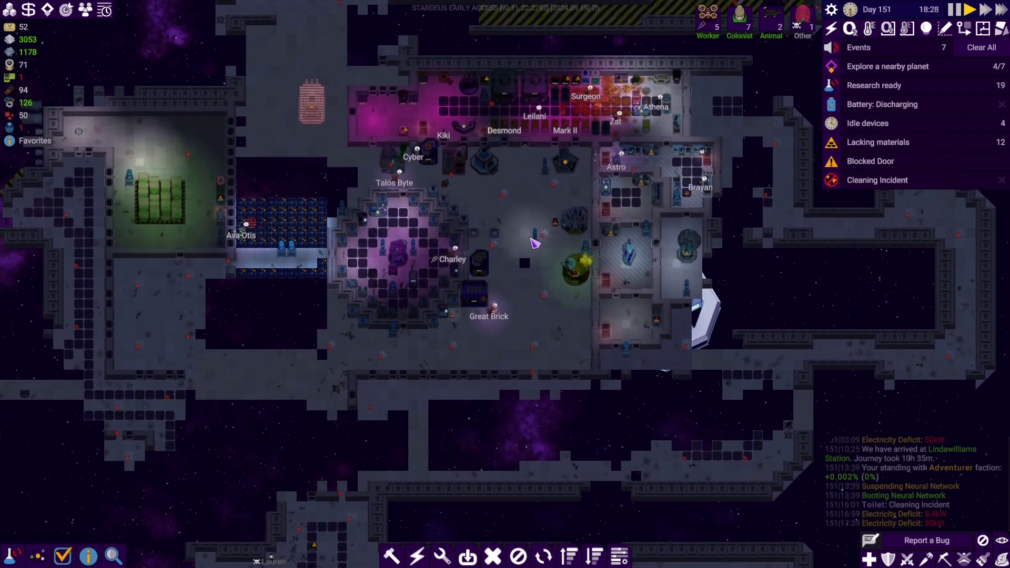
{"action": "scroll", "coordinate": [552, 245], "scroll_direction": "down", "scroll_amount": 2}
{"action": "scroll", "coordinate": [539, 236], "scroll_direction": "down", "scroll_amount": 2}
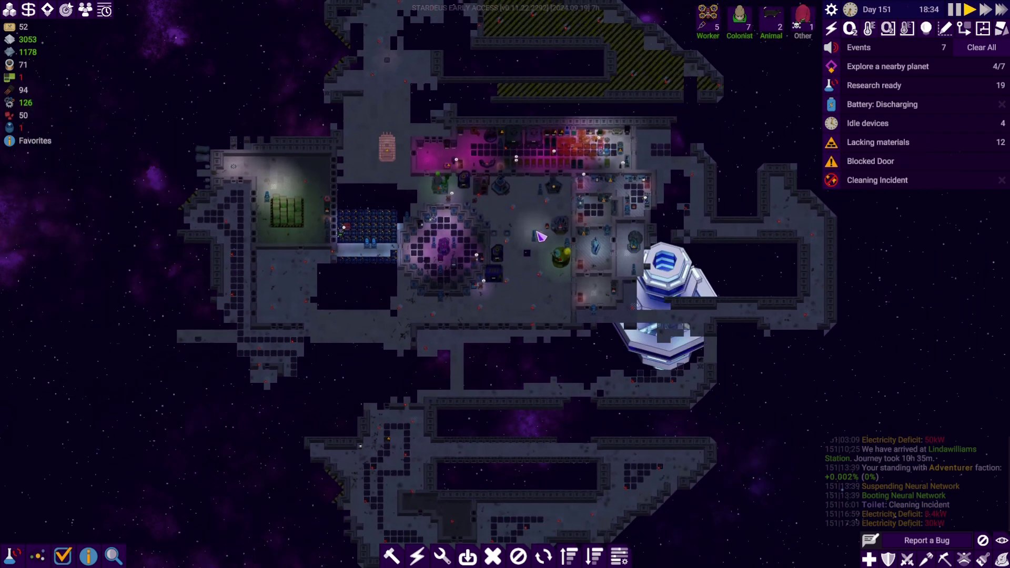
{"action": "scroll", "coordinate": [543, 236], "scroll_direction": "down", "scroll_amount": 2}
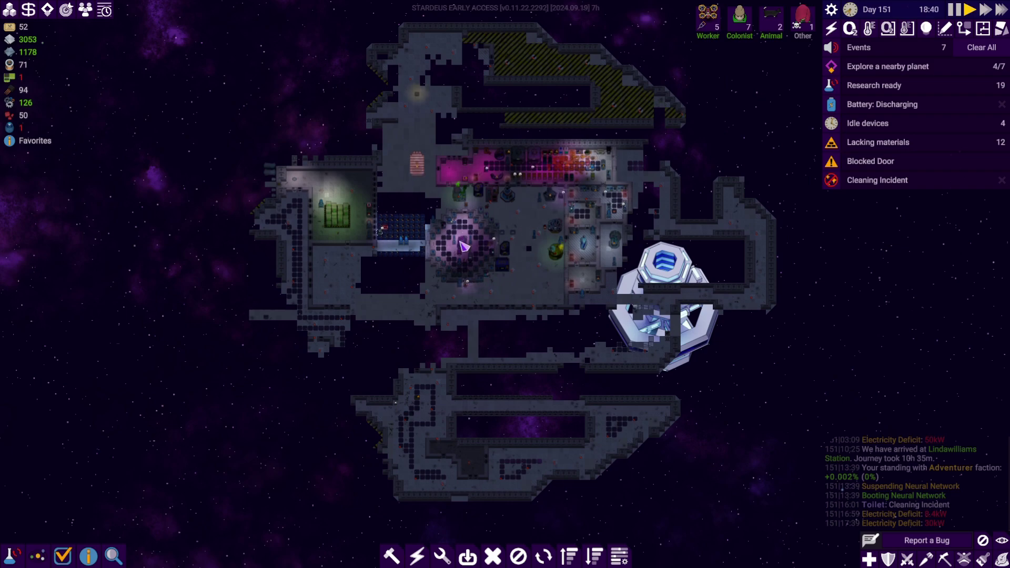
{"action": "scroll", "coordinate": [466, 240], "scroll_direction": "up", "scroll_amount": 2}
{"action": "scroll", "coordinate": [474, 237], "scroll_direction": "up", "scroll_amount": 2}
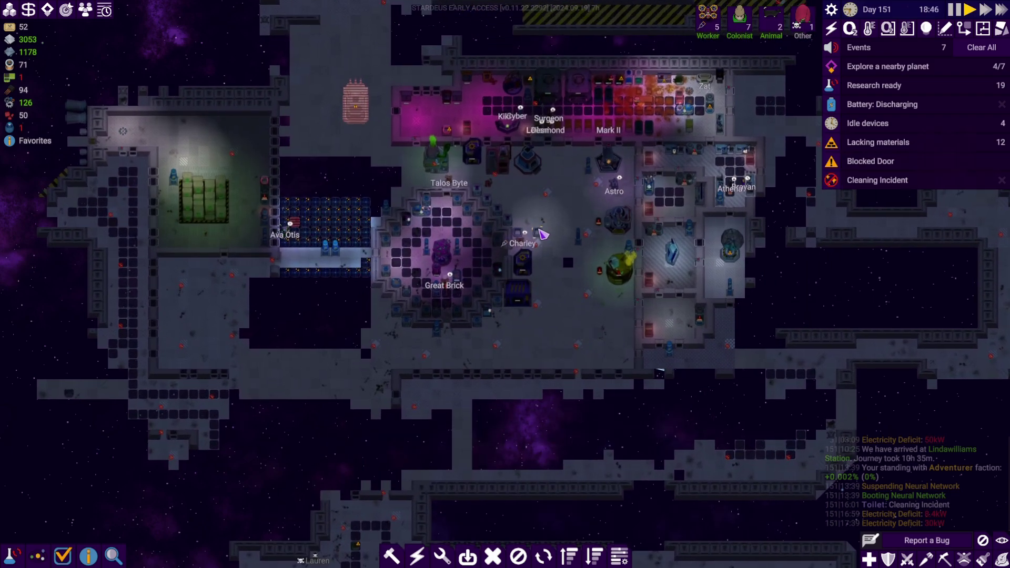
{"action": "scroll", "coordinate": [489, 229], "scroll_direction": "up", "scroll_amount": 2}
{"action": "scroll", "coordinate": [547, 190], "scroll_direction": "up", "scroll_amount": 2}
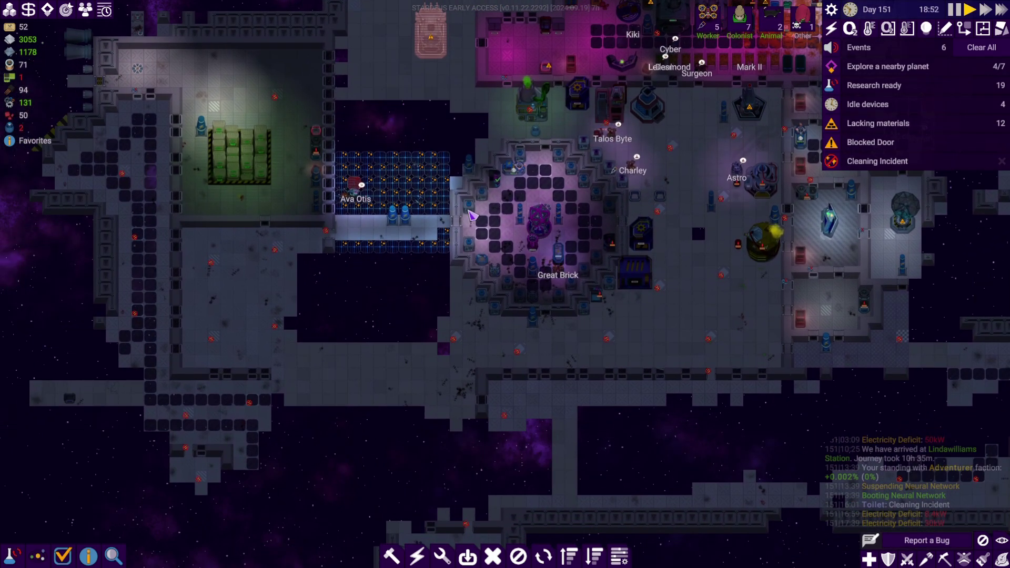
{"action": "scroll", "coordinate": [569, 198], "scroll_direction": "up", "scroll_amount": 1}
{"action": "scroll", "coordinate": [597, 204], "scroll_direction": "up", "scroll_amount": 2}
{"action": "scroll", "coordinate": [584, 213], "scroll_direction": "up", "scroll_amount": 2}
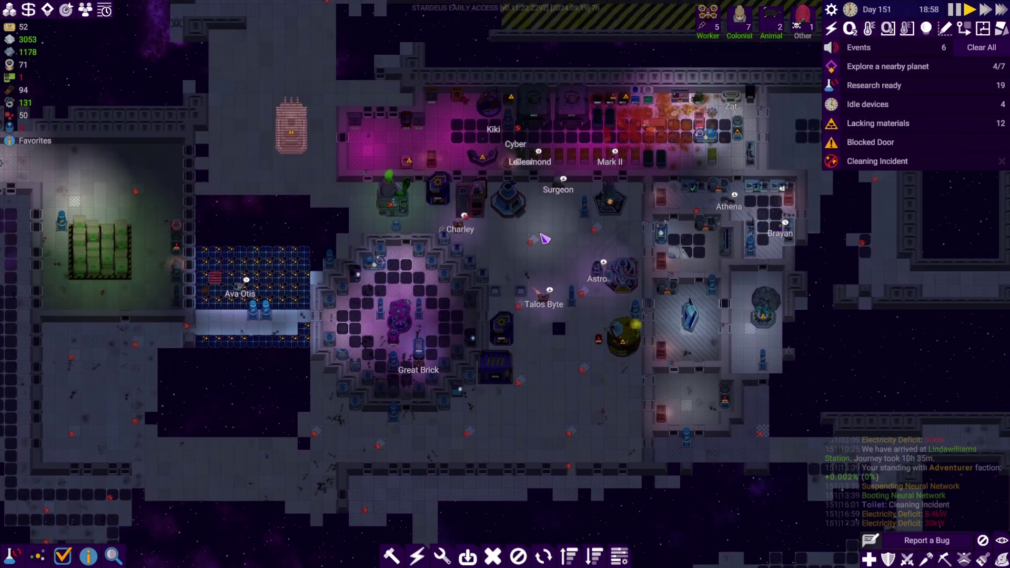
{"action": "scroll", "coordinate": [569, 221], "scroll_direction": "up", "scroll_amount": 1}
{"action": "scroll", "coordinate": [561, 226], "scroll_direction": "up", "scroll_amount": 2}
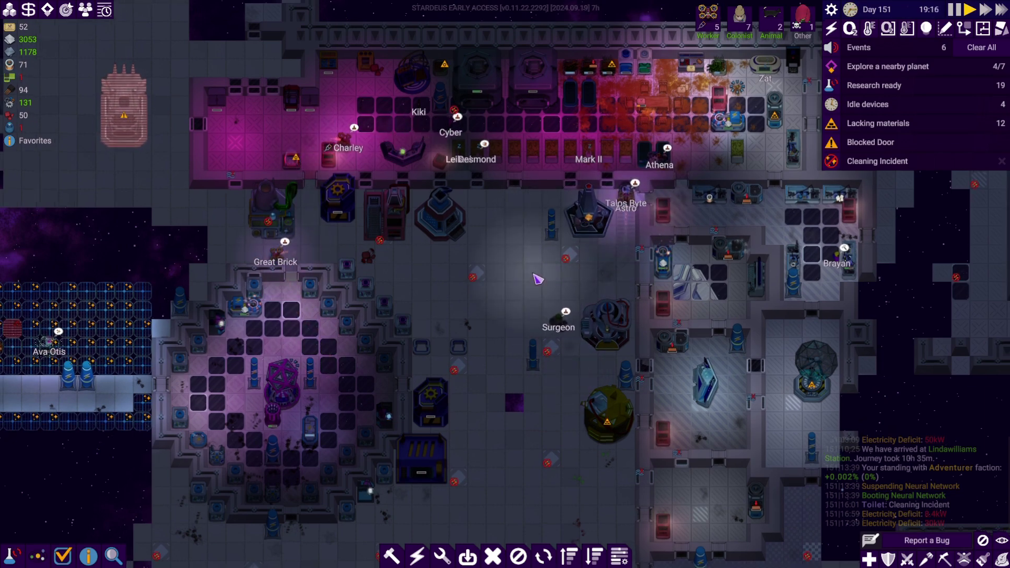
{"action": "scroll", "coordinate": [576, 222], "scroll_direction": "down", "scroll_amount": 2}
{"action": "scroll", "coordinate": [572, 217], "scroll_direction": "down", "scroll_amount": 2}
{"action": "scroll", "coordinate": [568, 209], "scroll_direction": "down", "scroll_amount": 1}
{"action": "scroll", "coordinate": [569, 207], "scroll_direction": "down", "scroll_amount": 2}
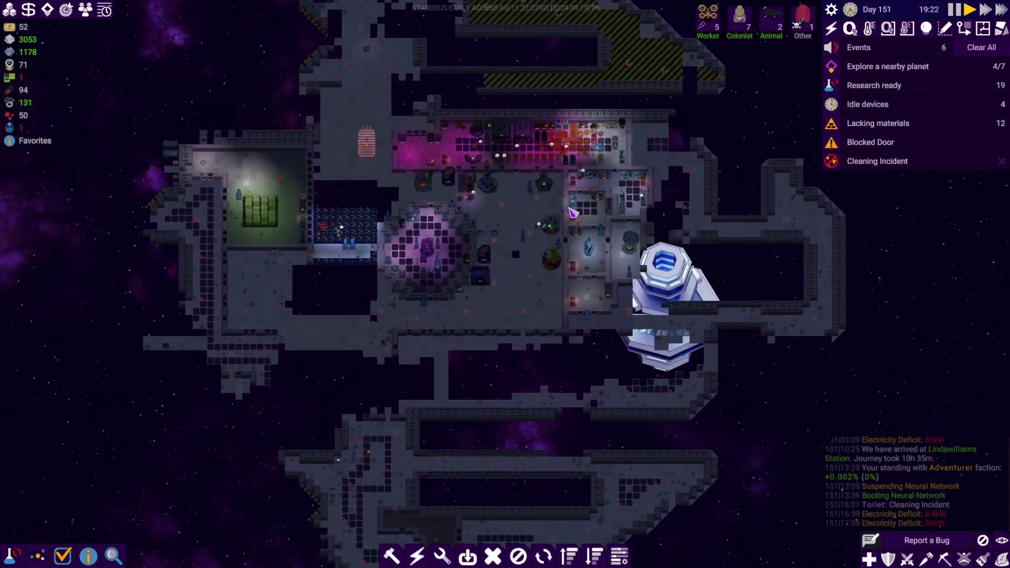
{"action": "scroll", "coordinate": [553, 237], "scroll_direction": "down", "scroll_amount": 2}
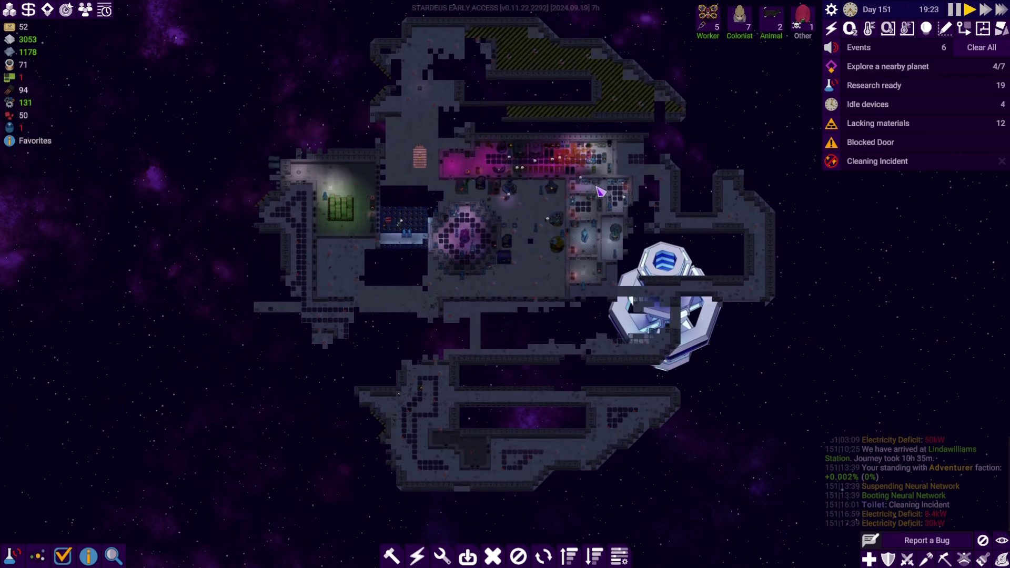
- Set a course out of the system and inspect the Shuttle device
{"action": "left_click", "coordinate": [40, 557]}
{"action": "scroll", "coordinate": [584, 331], "scroll_direction": "down", "scroll_amount": 3}
{"action": "scroll", "coordinate": [588, 291], "scroll_direction": "down", "scroll_amount": 2}
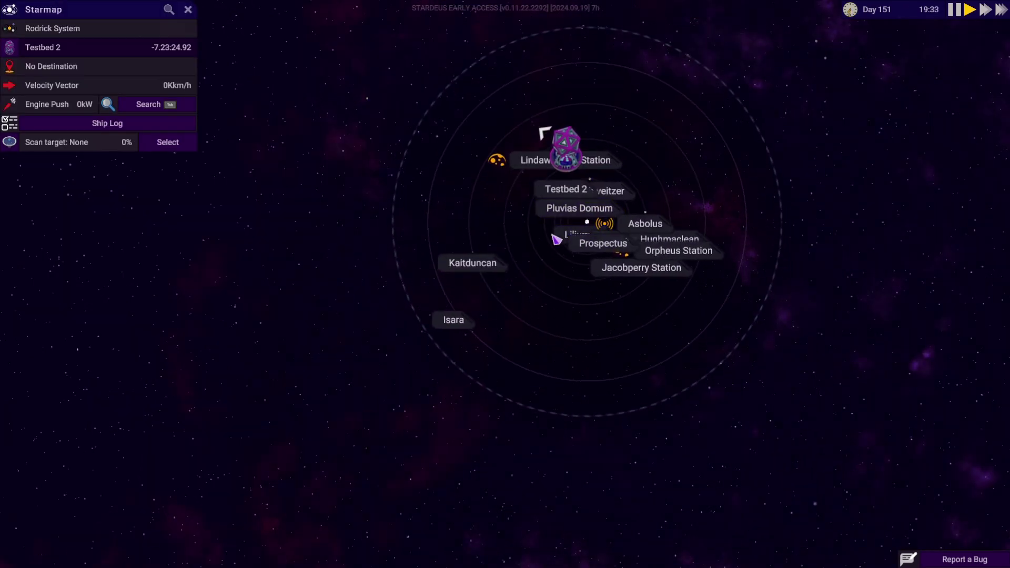
{"action": "scroll", "coordinate": [557, 237], "scroll_direction": "up", "scroll_amount": 2}
{"action": "scroll", "coordinate": [558, 245], "scroll_direction": "up", "scroll_amount": 2}
{"action": "scroll", "coordinate": [545, 253], "scroll_direction": "up", "scroll_amount": 2}
{"action": "scroll", "coordinate": [473, 222], "scroll_direction": "up", "scroll_amount": 3}
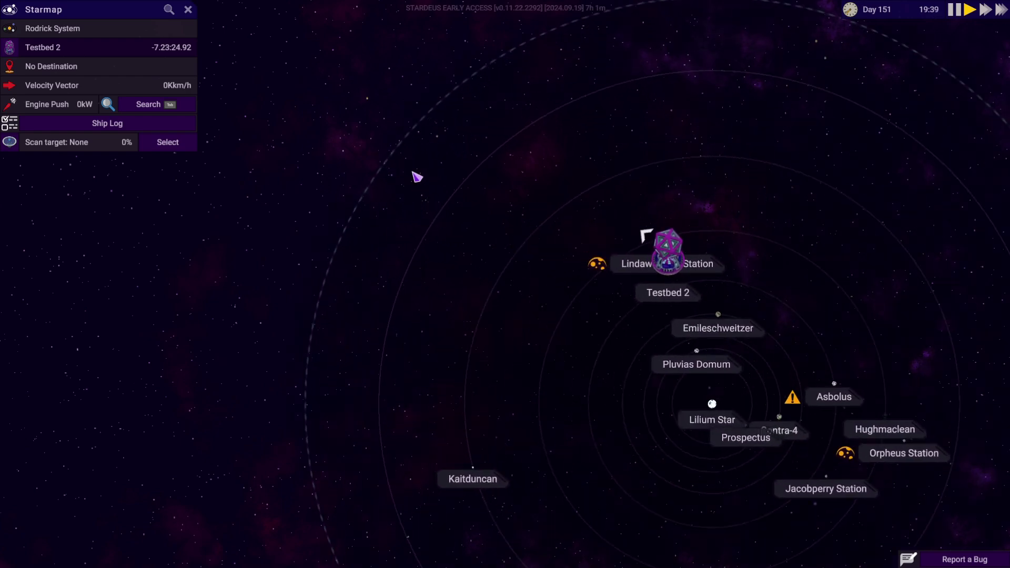
{"action": "scroll", "coordinate": [379, 165], "scroll_direction": "up", "scroll_amount": 2}
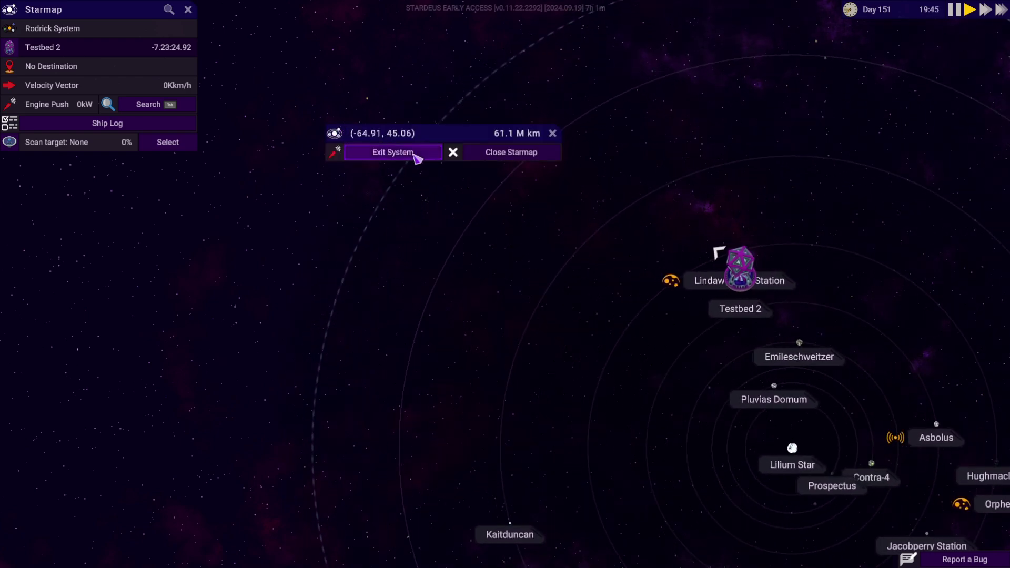
{"action": "left_click", "coordinate": [393, 152]}
{"action": "key", "text": "m"}
{"action": "scroll", "coordinate": [597, 184], "scroll_direction": "down", "scroll_amount": 3}
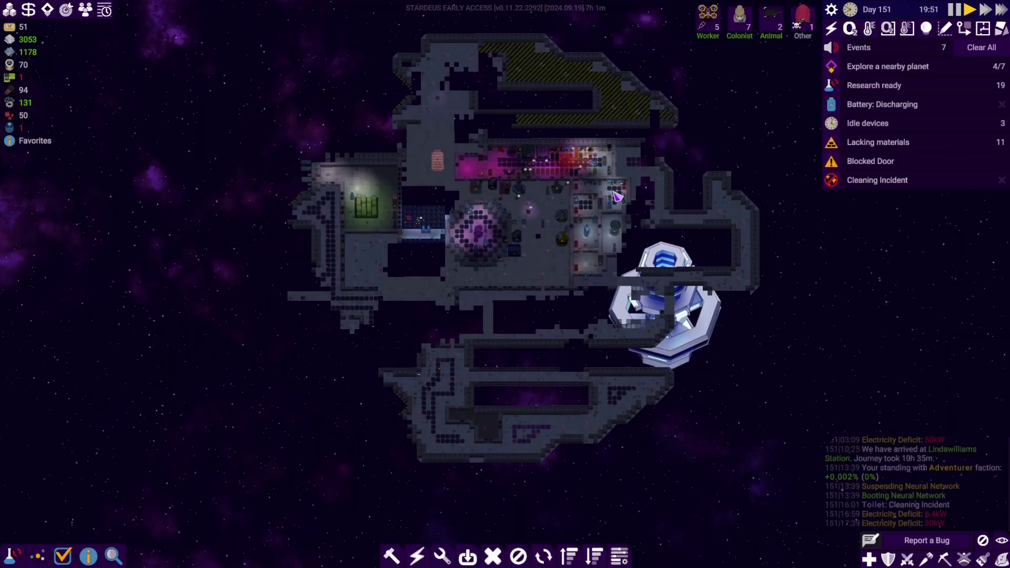
{"action": "scroll", "coordinate": [671, 205], "scroll_direction": "down", "scroll_amount": 3}
{"action": "left_click", "coordinate": [733, 229]}
{"action": "scroll", "coordinate": [505, 313], "scroll_direction": "up", "scroll_amount": 1}
{"action": "scroll", "coordinate": [507, 312], "scroll_direction": "down", "scroll_amount": 1}
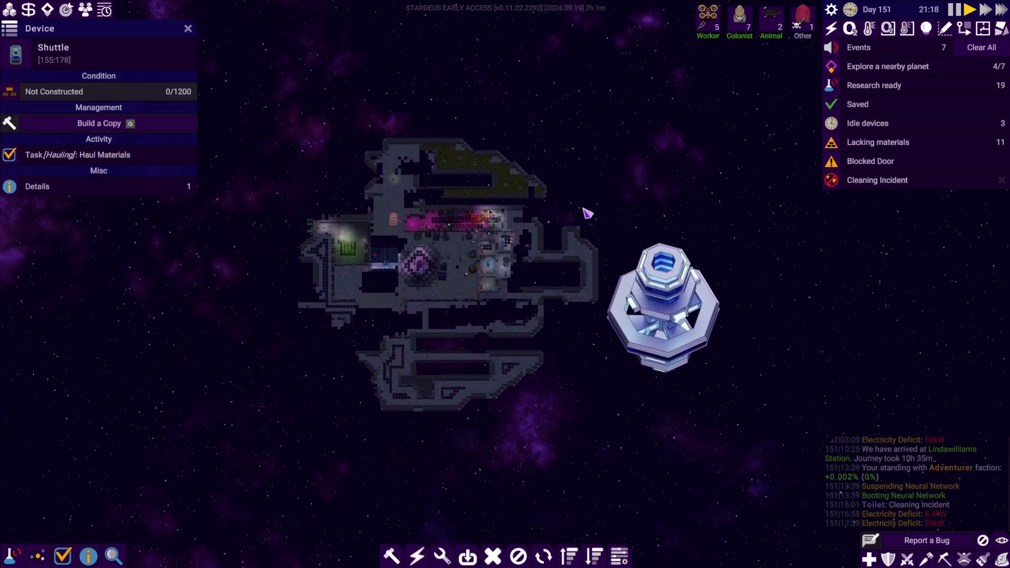
{"action": "scroll", "coordinate": [534, 267], "scroll_direction": "up", "scroll_amount": 2}
{"action": "scroll", "coordinate": [535, 266], "scroll_direction": "up", "scroll_amount": 2}
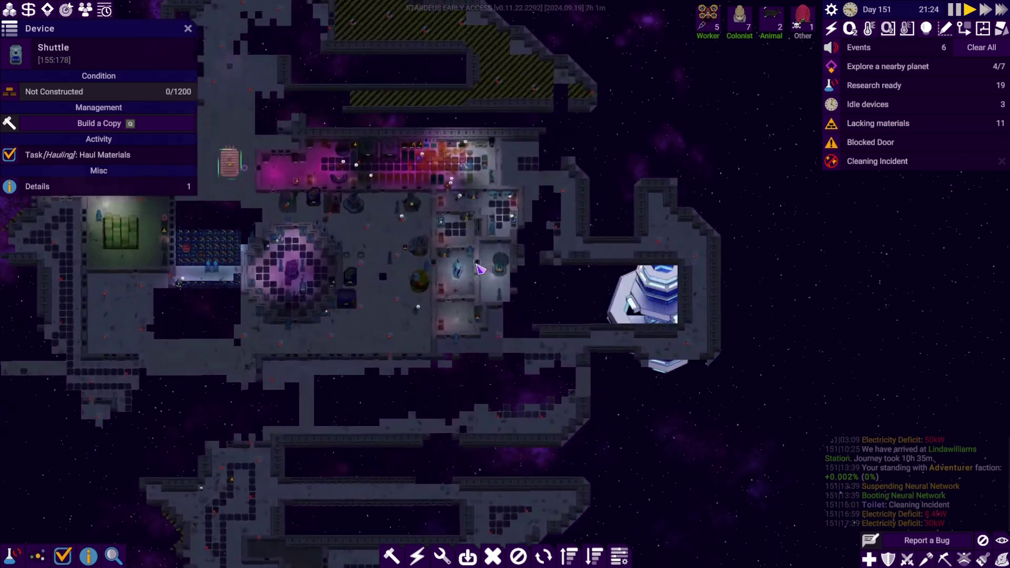
{"action": "scroll", "coordinate": [505, 277], "scroll_direction": "up", "scroll_amount": 2}
{"action": "scroll", "coordinate": [474, 285], "scroll_direction": "up", "scroll_amount": 2}
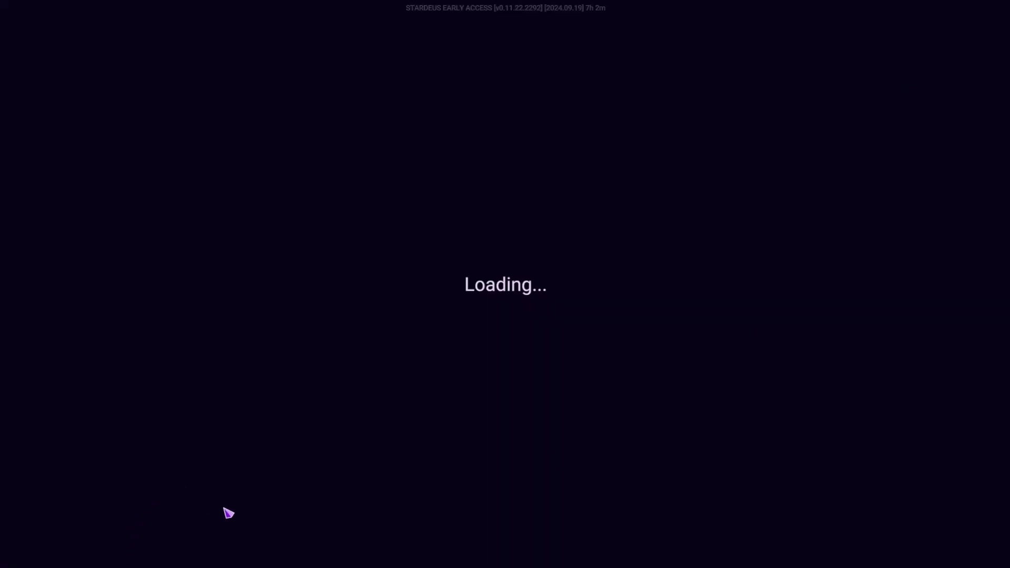
{"action": "scroll", "coordinate": [237, 506], "scroll_direction": "down", "scroll_amount": 2}
{"action": "scroll", "coordinate": [332, 482], "scroll_direction": "up", "scroll_amount": 2}
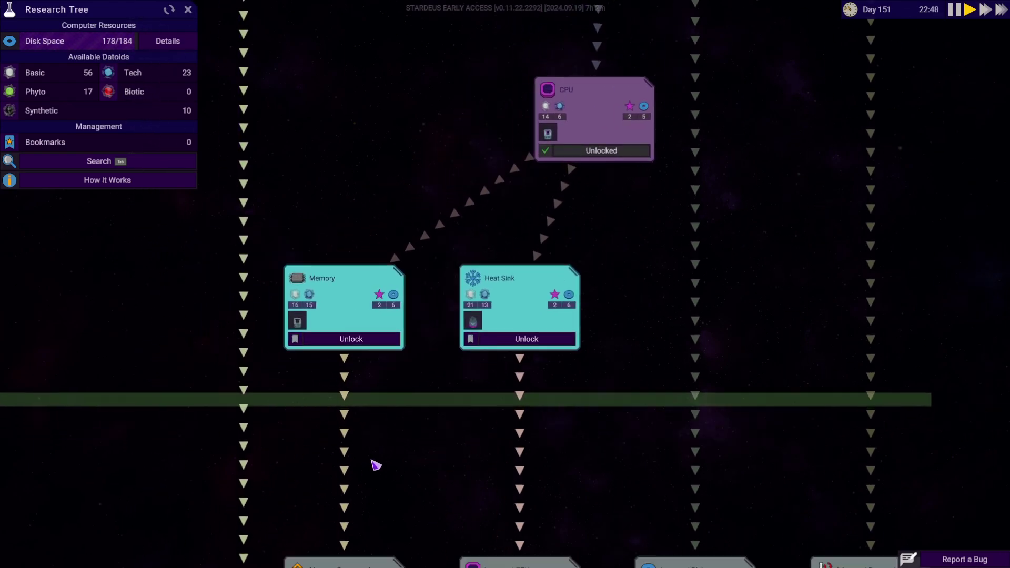
{"action": "scroll", "coordinate": [339, 379], "scroll_direction": "up", "scroll_amount": 2}
{"action": "scroll", "coordinate": [316, 347], "scroll_direction": "up", "scroll_amount": 3}
{"action": "scroll", "coordinate": [320, 337], "scroll_direction": "up", "scroll_amount": 1}
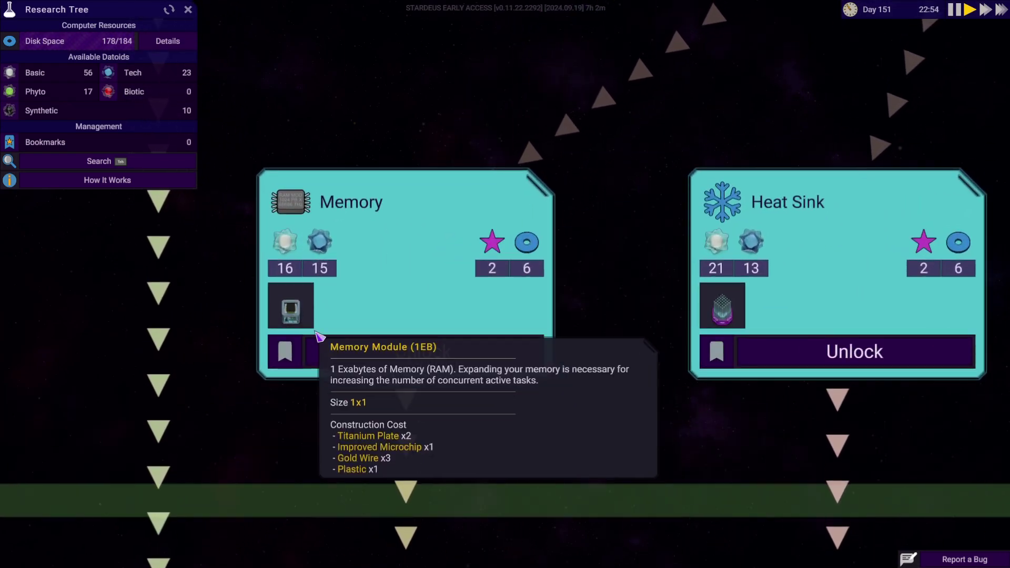
{"action": "scroll", "coordinate": [319, 336], "scroll_direction": "down", "scroll_amount": 5}
- Pan across the research tree's branches and cards, then close the tree
{"action": "mouse_move", "coordinate": [624, 316]}
{"action": "left_mouse_down"}
{"action": "mouse_move", "coordinate": [418, 268]}
{"action": "mouse_move", "coordinate": [584, 277]}
{"action": "mouse_move", "coordinate": [543, 317]}
{"action": "mouse_move", "coordinate": [474, 143]}
{"action": "left_mouse_up"}
{"action": "scroll", "coordinate": [473, 198], "scroll_direction": "up", "scroll_amount": 3}
{"action": "scroll", "coordinate": [442, 237], "scroll_direction": "up", "scroll_amount": 3}
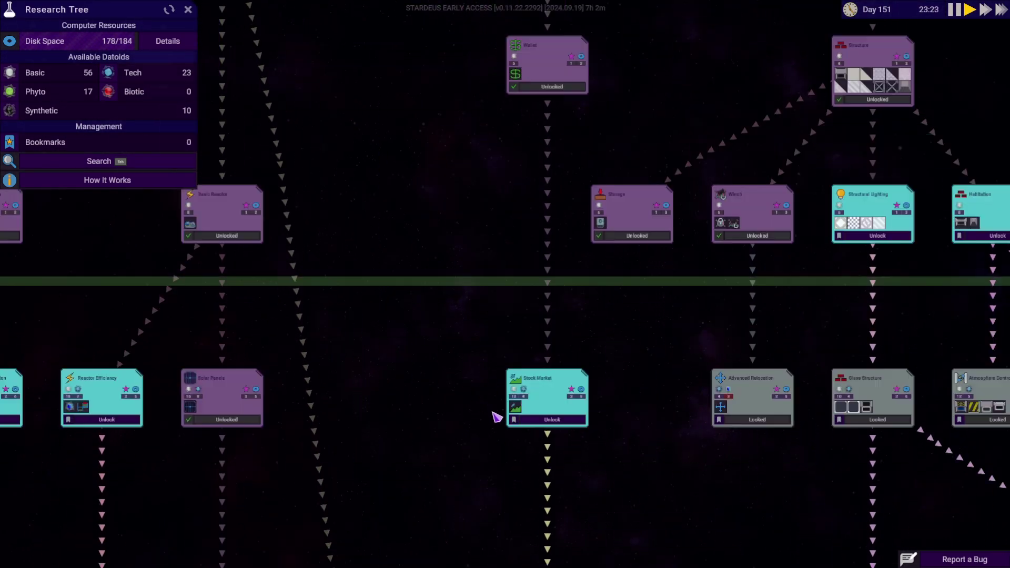
{"action": "left_click_drag", "start_coordinate": [496, 417], "coordinate": [504, 447]}
{"action": "left_click_drag", "start_coordinate": [634, 506], "coordinate": [590, 456]}
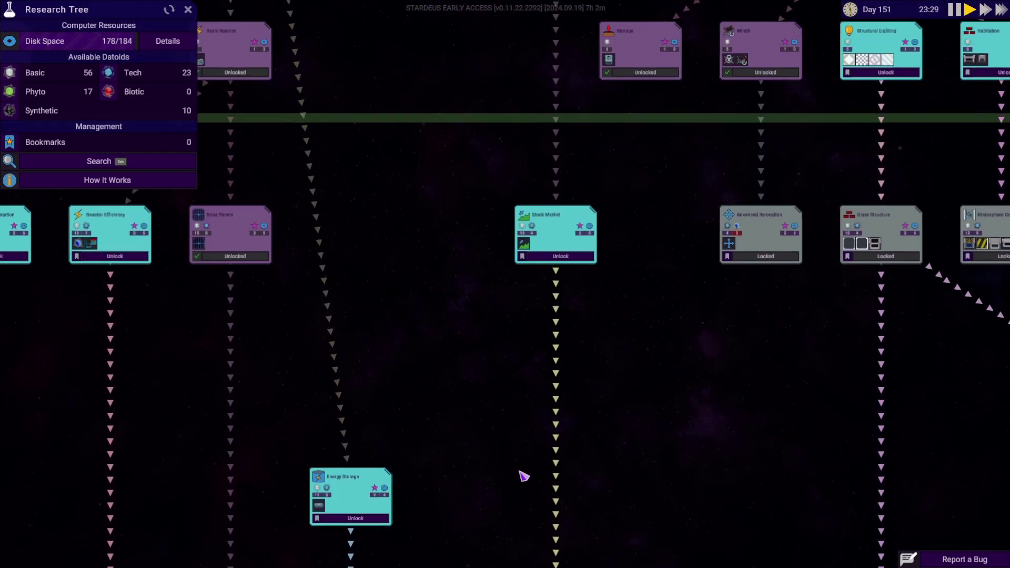
{"action": "scroll", "coordinate": [523, 476], "scroll_direction": "down", "scroll_amount": 3}
{"action": "scroll", "coordinate": [523, 355], "scroll_direction": "down", "scroll_amount": 3}
{"action": "scroll", "coordinate": [523, 340], "scroll_direction": "down", "scroll_amount": 3}
{"action": "scroll", "coordinate": [592, 290], "scroll_direction": "down", "scroll_amount": 2}
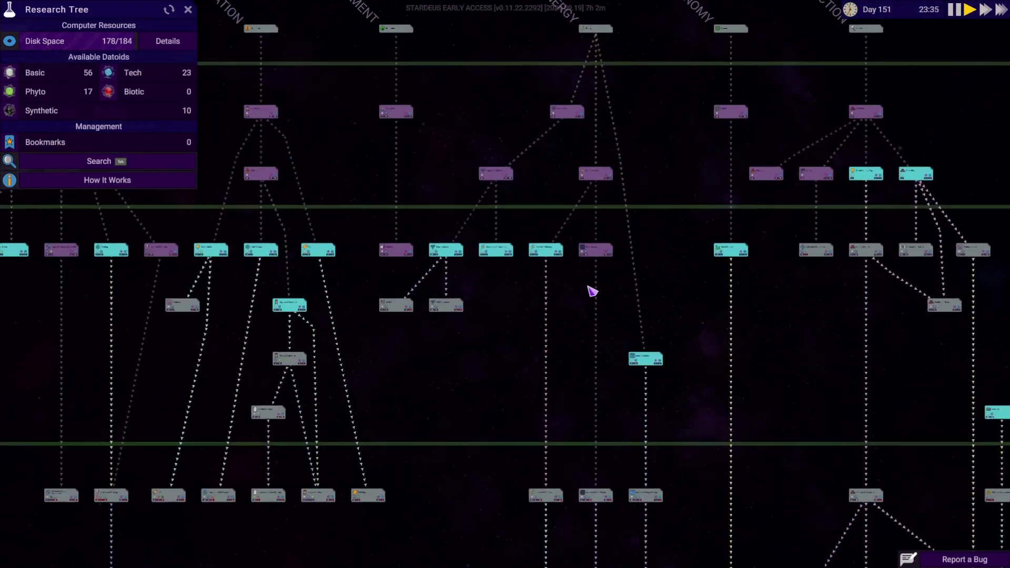
{"action": "scroll", "coordinate": [592, 291], "scroll_direction": "up", "scroll_amount": 4}
{"action": "scroll", "coordinate": [529, 269], "scroll_direction": "up", "scroll_amount": 4}
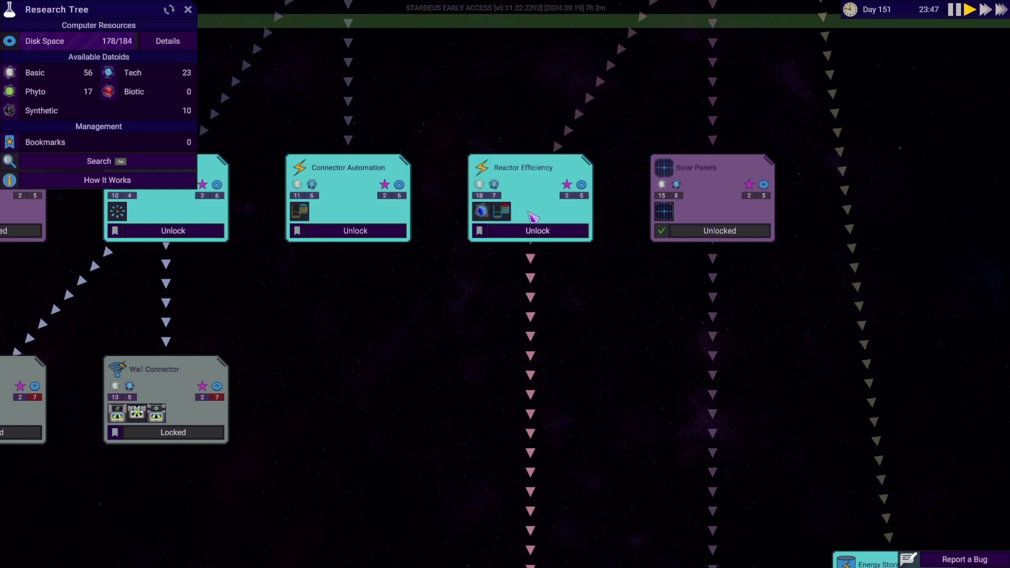
{"action": "scroll", "coordinate": [402, 317], "scroll_direction": "down", "scroll_amount": 3}
{"action": "scroll", "coordinate": [473, 284], "scroll_direction": "down", "scroll_amount": 2}
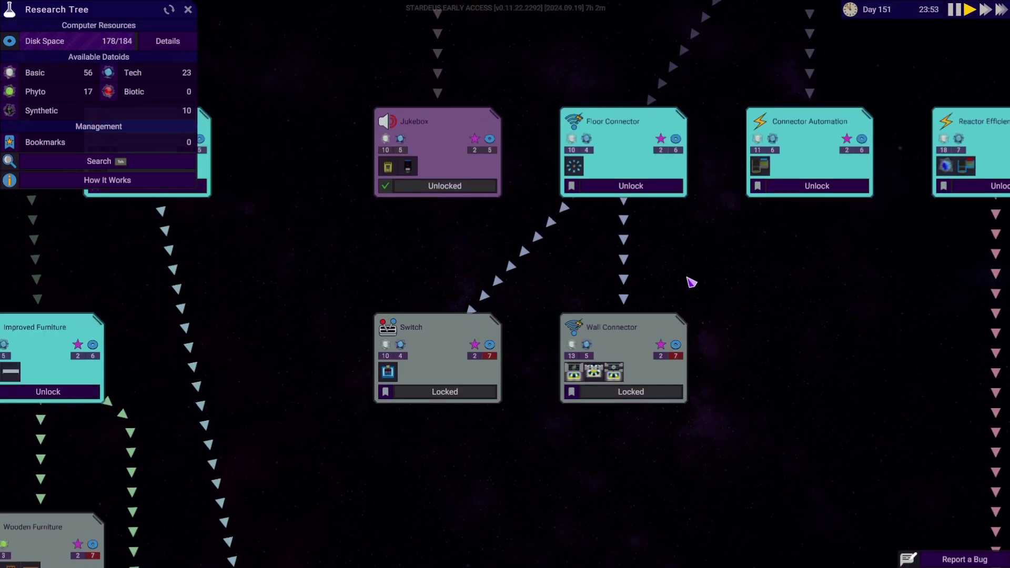
{"action": "scroll", "coordinate": [301, 369], "scroll_direction": "down", "scroll_amount": 3}
{"action": "scroll", "coordinate": [301, 368], "scroll_direction": "down", "scroll_amount": 2}
{"action": "scroll", "coordinate": [481, 332], "scroll_direction": "up", "scroll_amount": 5}
{"action": "scroll", "coordinate": [355, 288], "scroll_direction": "up", "scroll_amount": 2}
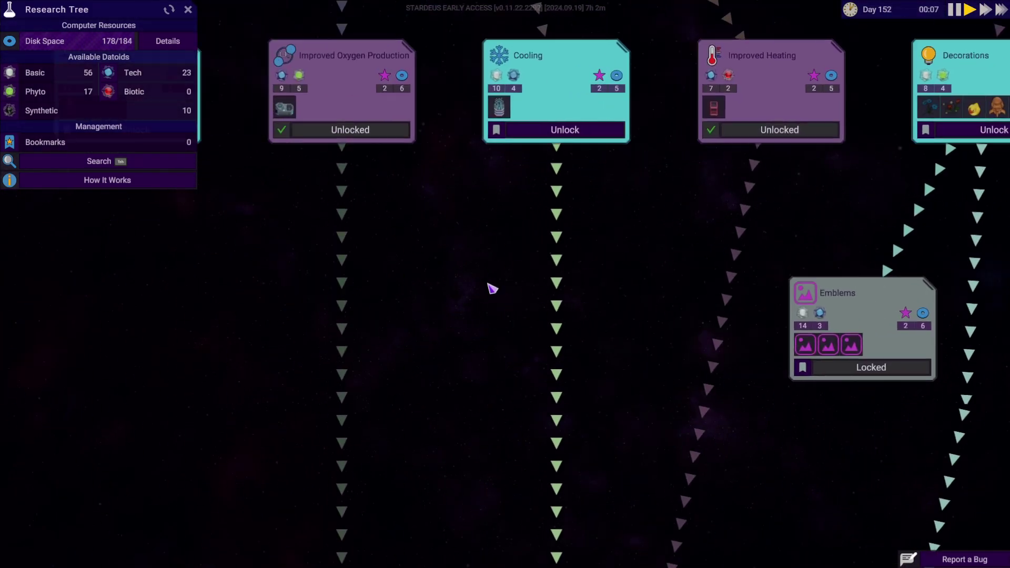
{"action": "left_click_drag", "start_coordinate": [489, 288], "coordinate": [560, 283]}
{"action": "mouse_move", "coordinate": [462, 281]}
{"action": "left_mouse_down"}
{"action": "mouse_move", "coordinate": [578, 279]}
{"action": "mouse_move", "coordinate": [512, 273]}
{"action": "left_mouse_up"}
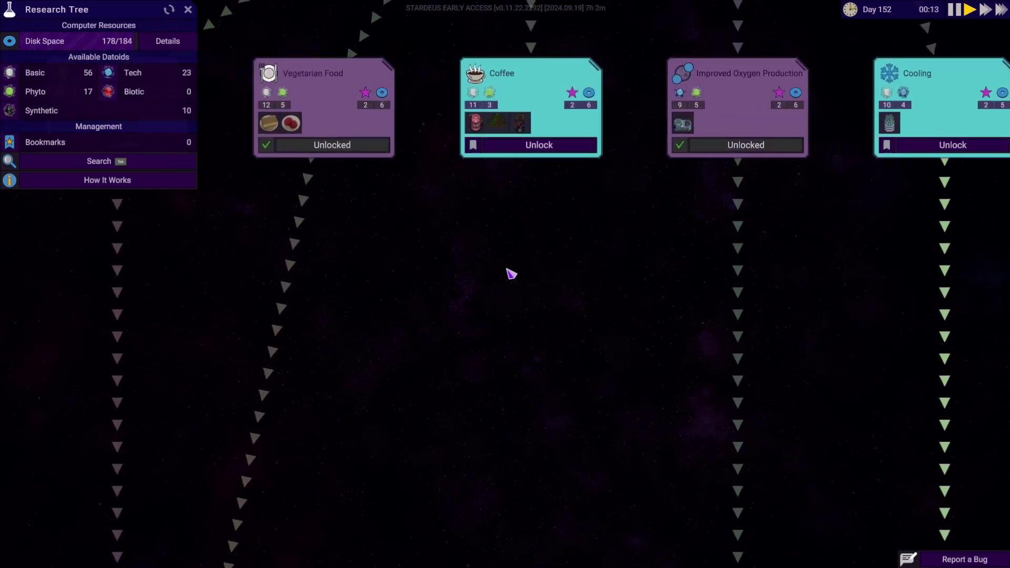
{"action": "scroll", "coordinate": [460, 275], "scroll_direction": "down", "scroll_amount": 3}
{"action": "scroll", "coordinate": [553, 273], "scroll_direction": "down", "scroll_amount": 2}
{"action": "mouse_move", "coordinate": [657, 267]}
{"action": "left_mouse_down"}
{"action": "mouse_move", "coordinate": [545, 292]}
{"action": "mouse_move", "coordinate": [651, 300]}
{"action": "left_mouse_up"}
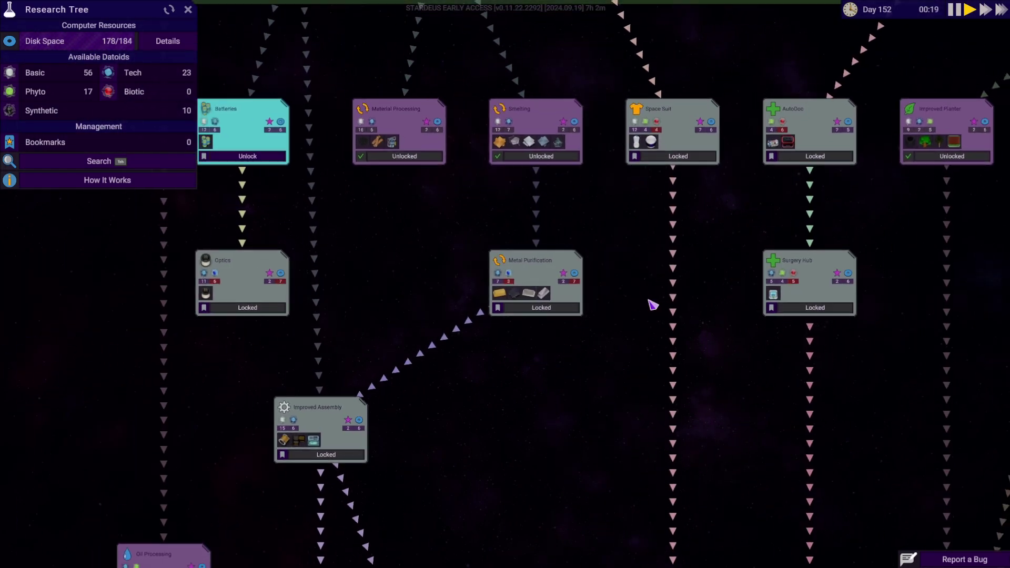
{"action": "scroll", "coordinate": [465, 316], "scroll_direction": "down", "scroll_amount": 4}
{"action": "scroll", "coordinate": [632, 290], "scroll_direction": "down", "scroll_amount": 2}
{"action": "scroll", "coordinate": [634, 290], "scroll_direction": "up", "scroll_amount": 5}
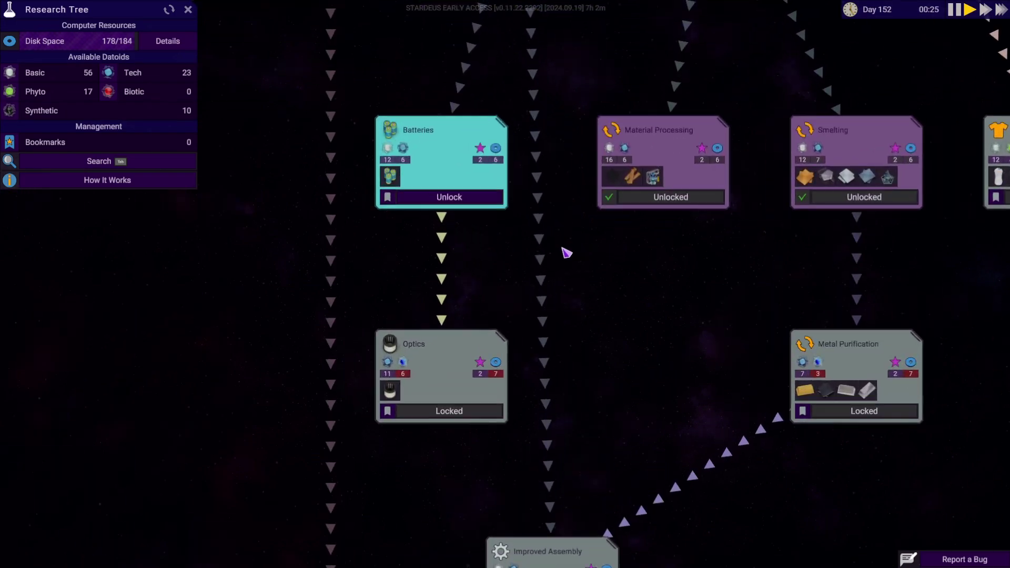
{"action": "scroll", "coordinate": [552, 261], "scroll_direction": "down", "scroll_amount": 4}
{"action": "scroll", "coordinate": [378, 365], "scroll_direction": "down", "scroll_amount": 4}
{"action": "scroll", "coordinate": [545, 317], "scroll_direction": "up", "scroll_amount": 3}
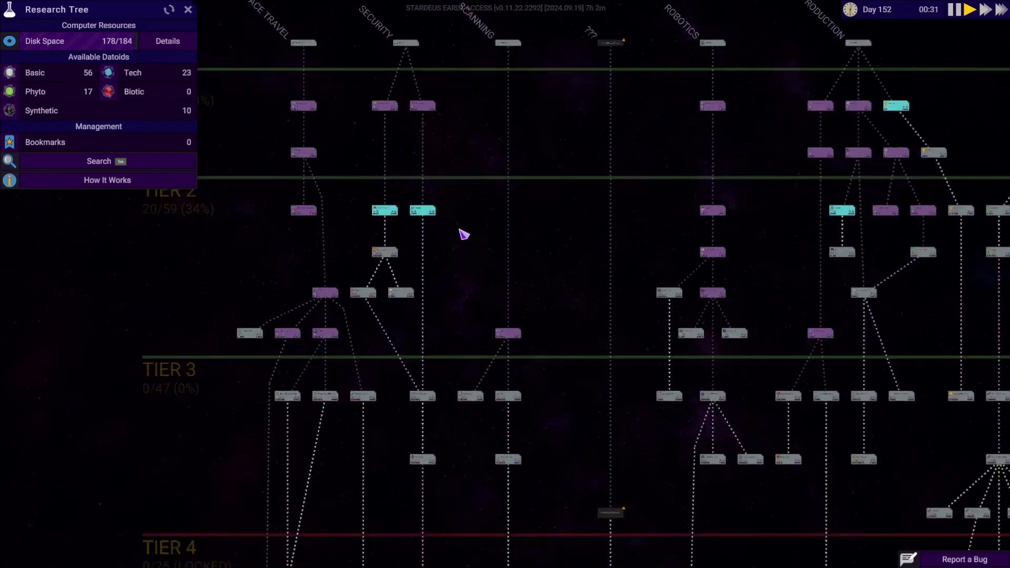
{"action": "scroll", "coordinate": [458, 232], "scroll_direction": "up", "scroll_amount": 4}
{"action": "scroll", "coordinate": [423, 225], "scroll_direction": "up", "scroll_amount": 3}
{"action": "scroll", "coordinate": [325, 265], "scroll_direction": "up", "scroll_amount": 1}
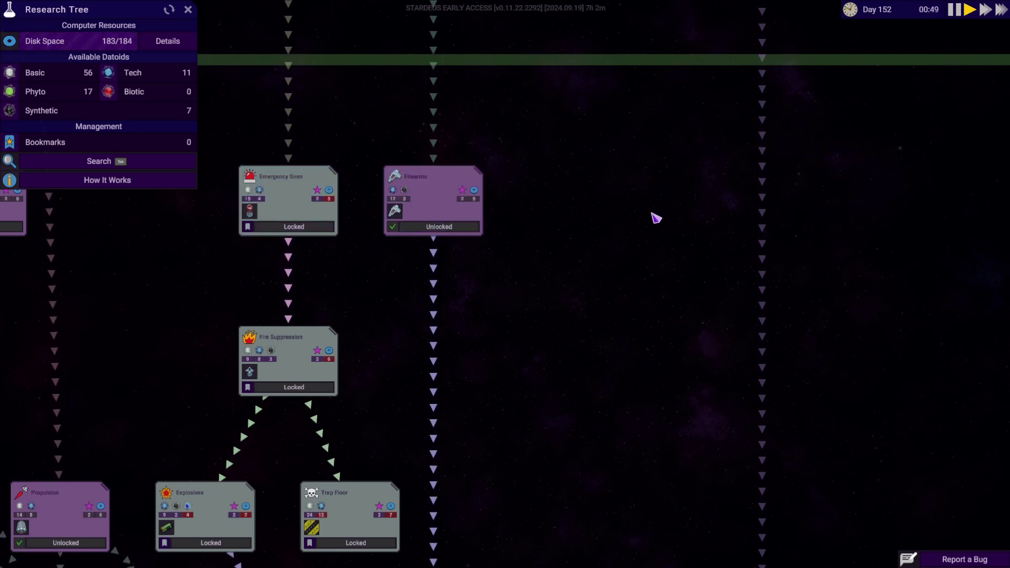
{"action": "scroll", "coordinate": [655, 219], "scroll_direction": "down", "scroll_amount": 5}
{"action": "scroll", "coordinate": [773, 253], "scroll_direction": "down", "scroll_amount": 2}
{"action": "mouse_move", "coordinate": [773, 252]}
{"action": "left_mouse_down"}
{"action": "mouse_move", "coordinate": [357, 237]}
{"action": "mouse_move", "coordinate": [308, 269]}
{"action": "mouse_move", "coordinate": [770, 264]}
{"action": "mouse_move", "coordinate": [860, 252]}
{"action": "mouse_move", "coordinate": [708, 260]}
{"action": "mouse_move", "coordinate": [777, 308]}
{"action": "mouse_move", "coordinate": [656, 260]}
{"action": "mouse_move", "coordinate": [698, 221]}
{"action": "mouse_move", "coordinate": [646, 265]}
{"action": "left_mouse_up"}
{"action": "key", "text": "Escape"}
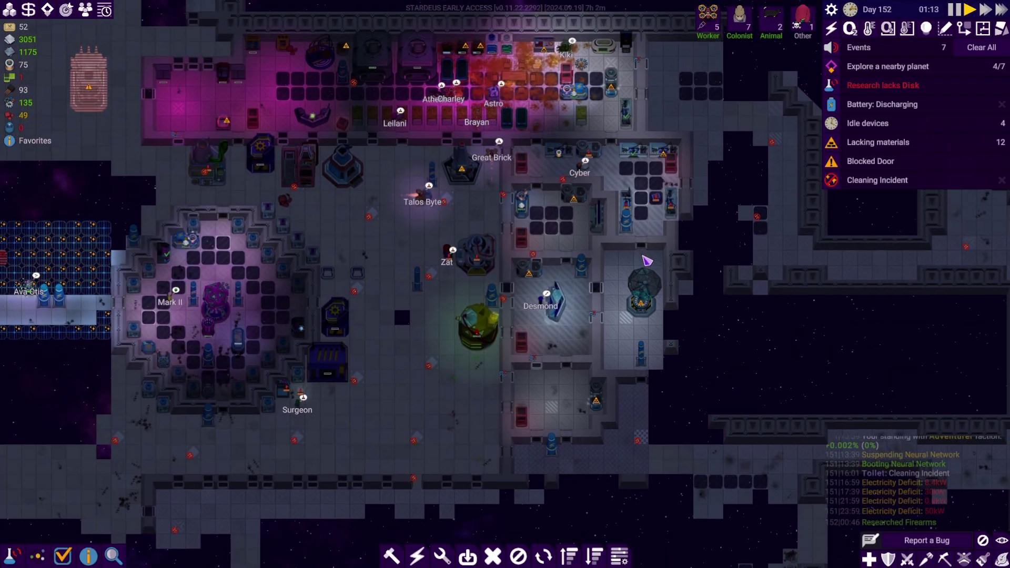
{"action": "scroll", "coordinate": [645, 261], "scroll_direction": "up", "scroll_amount": 1}
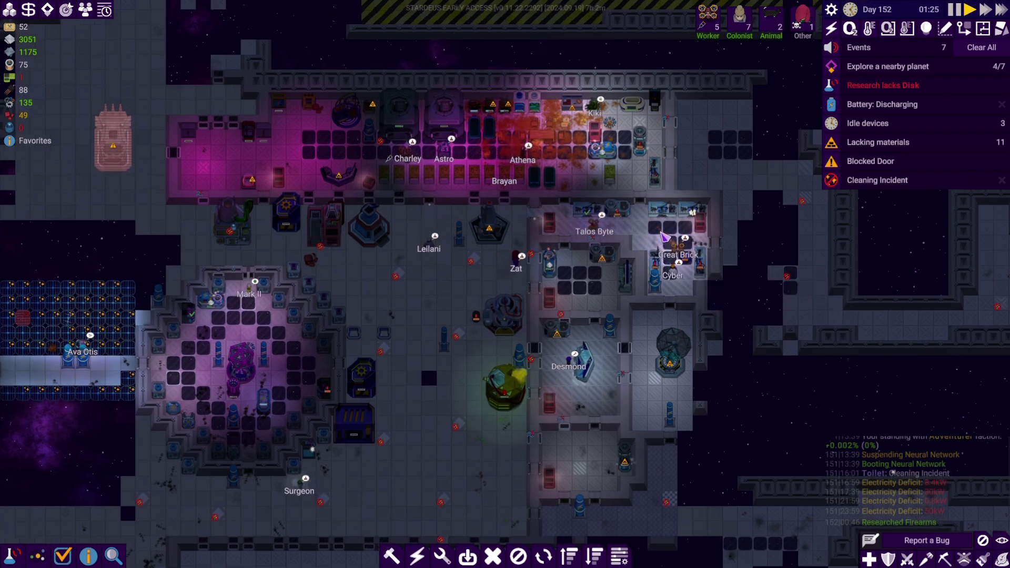
{"action": "scroll", "coordinate": [676, 283], "scroll_direction": "up", "scroll_amount": 1}
{"action": "scroll", "coordinate": [663, 261], "scroll_direction": "up", "scroll_amount": 1}
{"action": "scroll", "coordinate": [654, 233], "scroll_direction": "up", "scroll_amount": 1}
{"action": "scroll", "coordinate": [654, 233], "scroll_direction": "down", "scroll_amount": 2}
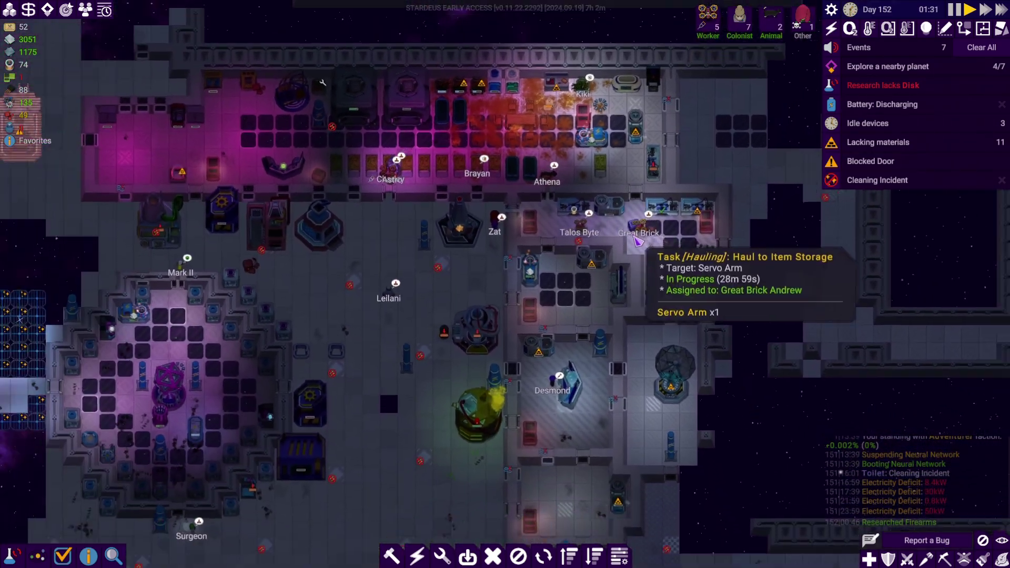
{"action": "scroll", "coordinate": [615, 261], "scroll_direction": "down", "scroll_amount": 2}
{"action": "scroll", "coordinate": [572, 288], "scroll_direction": "down", "scroll_amount": 1}
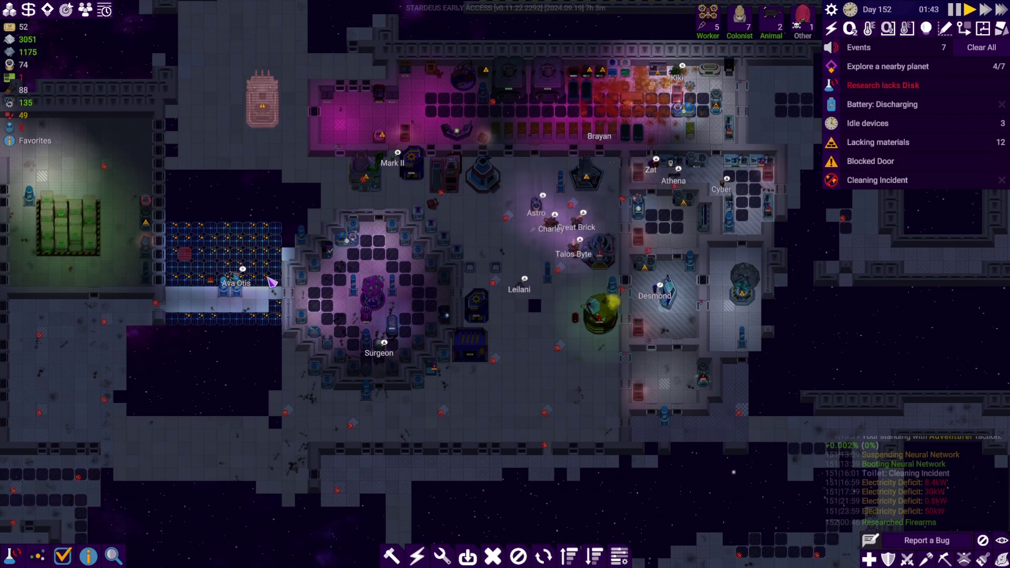
{"action": "scroll", "coordinate": [238, 284], "scroll_direction": "up", "scroll_amount": 2}
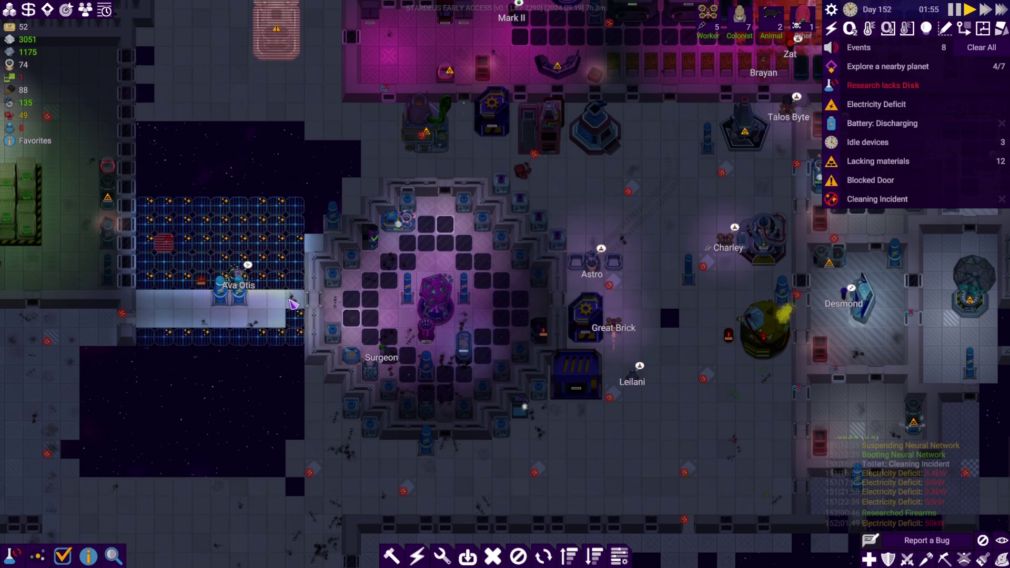
{"action": "scroll", "coordinate": [703, 339], "scroll_direction": "down", "scroll_amount": 2}
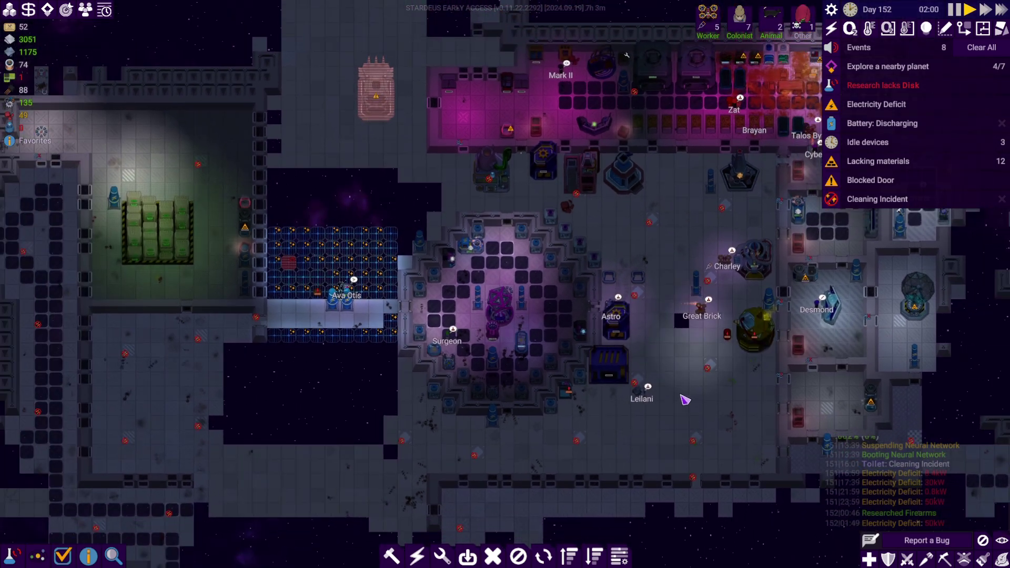
{"action": "scroll", "coordinate": [703, 387], "scroll_direction": "down", "scroll_amount": 2}
{"action": "scroll", "coordinate": [703, 387], "scroll_direction": "up", "scroll_amount": 2}
{"action": "scroll", "coordinate": [703, 386], "scroll_direction": "up", "scroll_amount": 2}
{"action": "scroll", "coordinate": [703, 386], "scroll_direction": "up", "scroll_amount": 2}
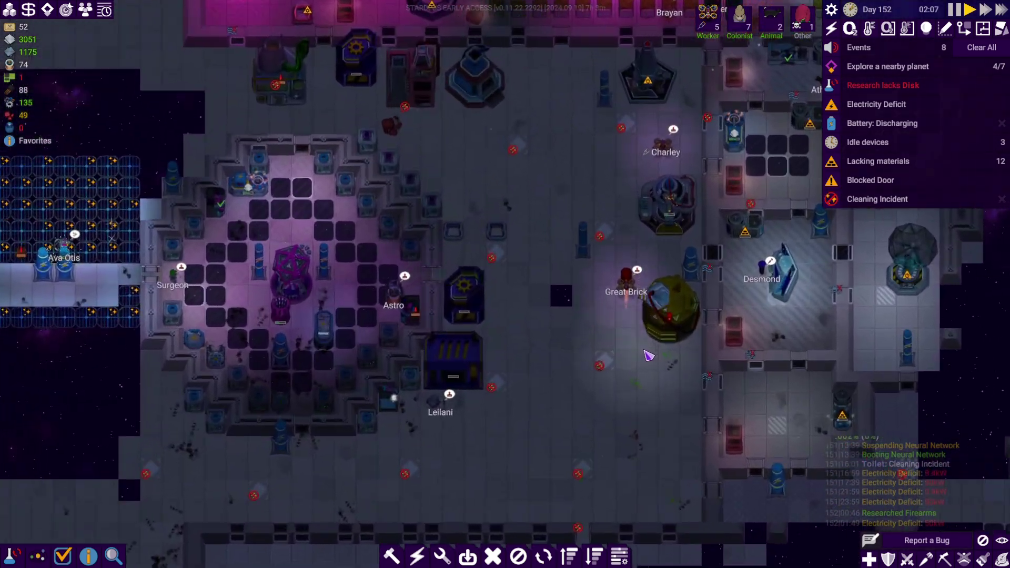
{"action": "scroll", "coordinate": [671, 316], "scroll_direction": "up", "scroll_amount": 2}
{"action": "scroll", "coordinate": [623, 248], "scroll_direction": "down", "scroll_amount": 3}
{"action": "scroll", "coordinate": [593, 299], "scroll_direction": "down", "scroll_amount": 2}
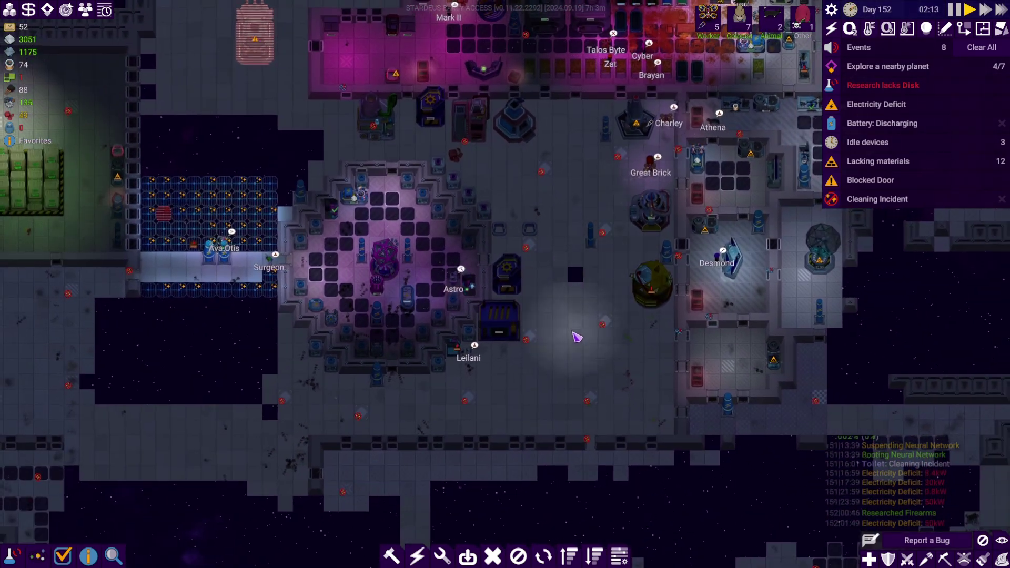
{"action": "scroll", "coordinate": [565, 331], "scroll_direction": "down", "scroll_amount": 2}
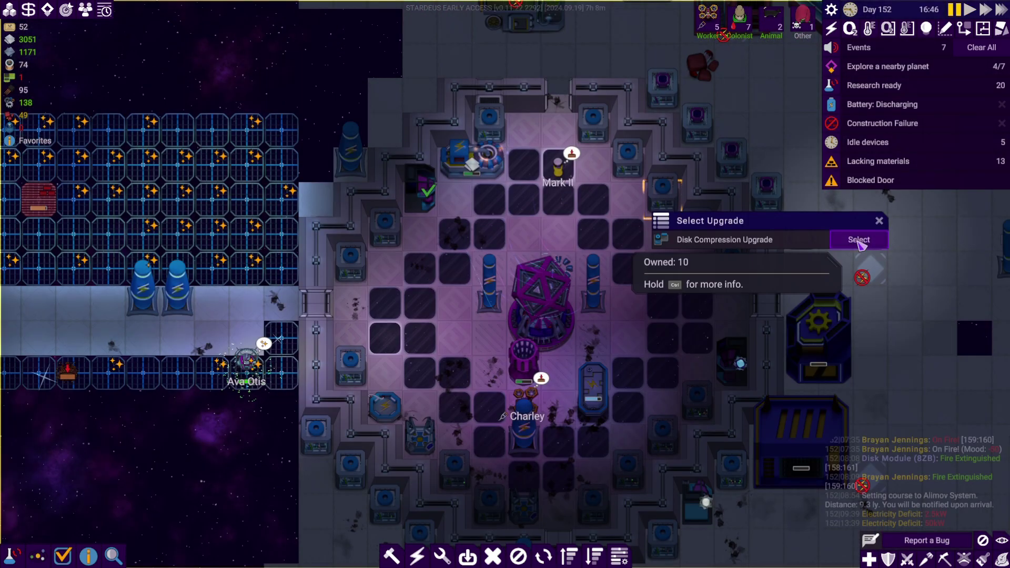
- Request the Disk Compression Upgrade on four disk modules during the journey
{"action": "left_click", "coordinate": [628, 154]}
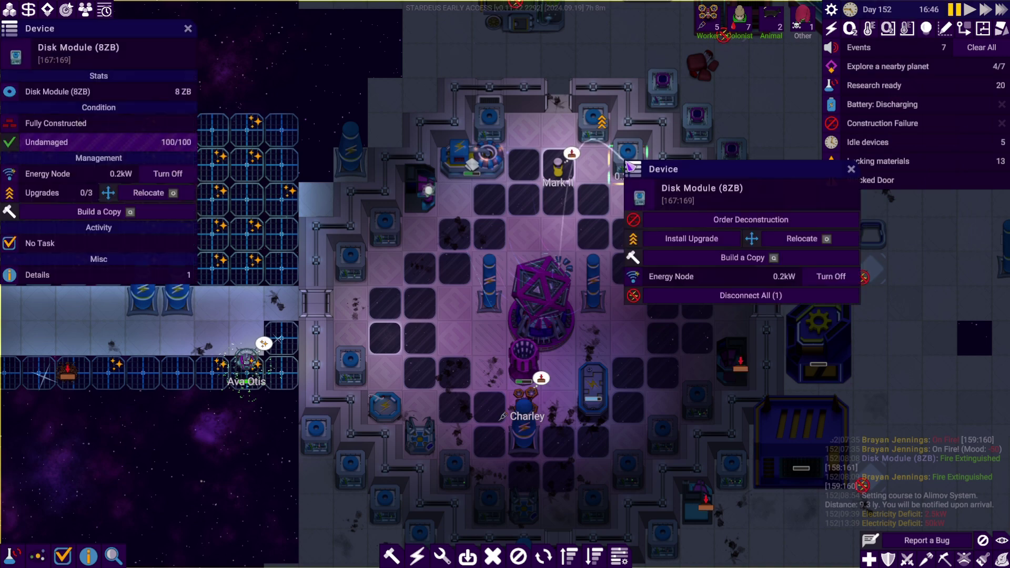
{"action": "left_click", "coordinate": [691, 239]}
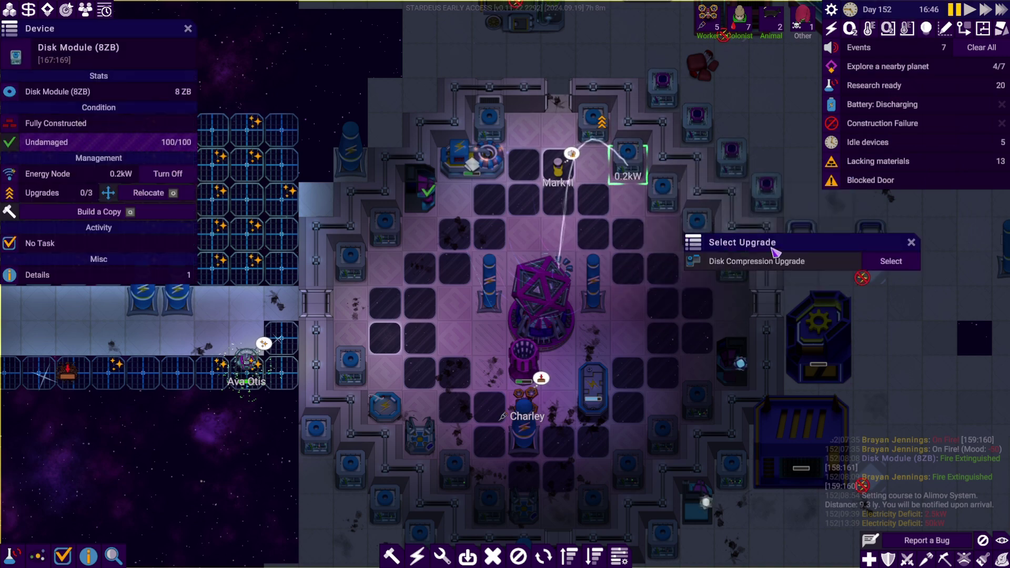
{"action": "left_click", "coordinate": [892, 260]}
{"action": "right_click", "coordinate": [664, 196]}
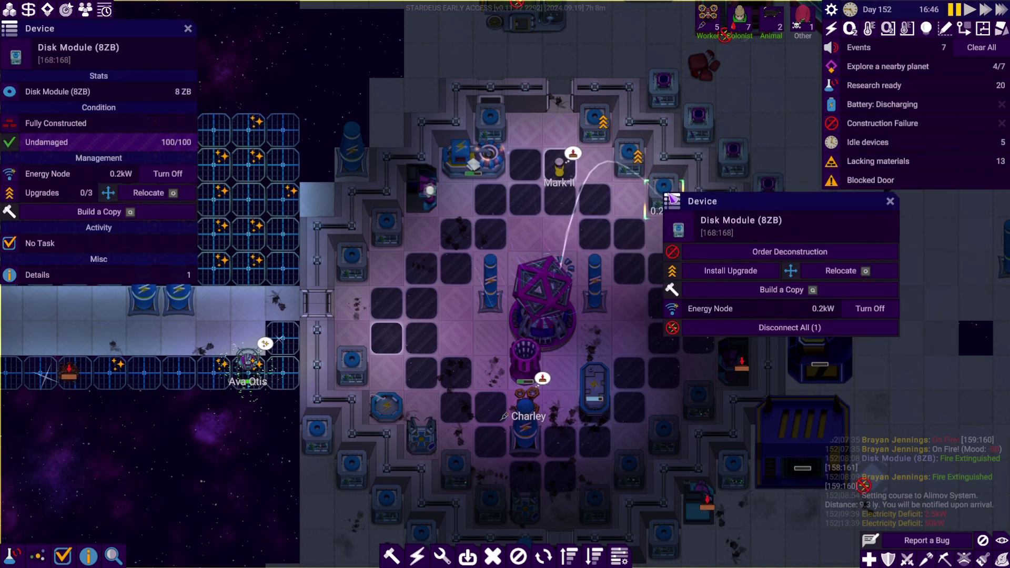
{"action": "left_click", "coordinate": [729, 271]}
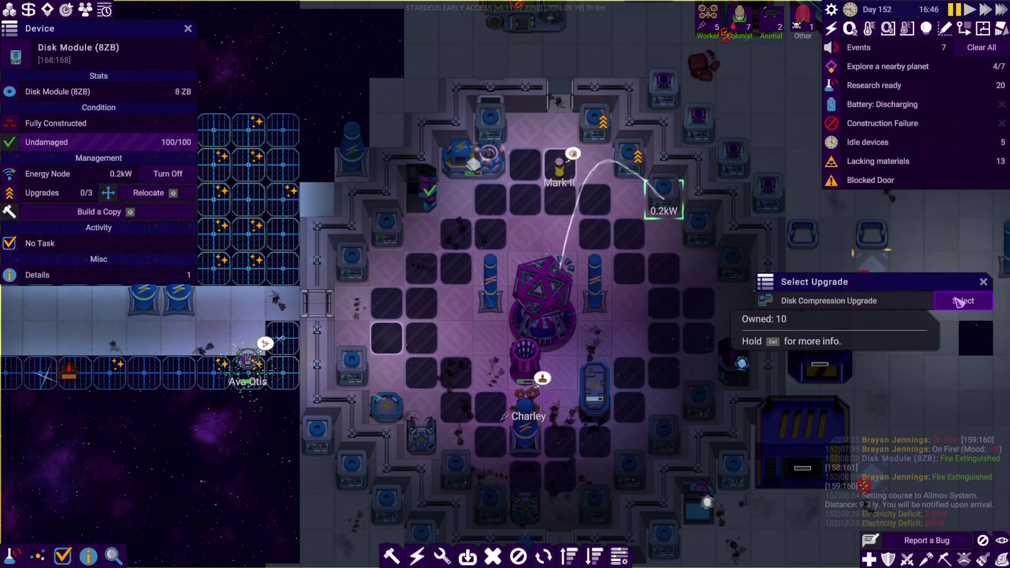
{"action": "left_click", "coordinate": [892, 260]}
{"action": "right_click", "coordinate": [641, 270]}
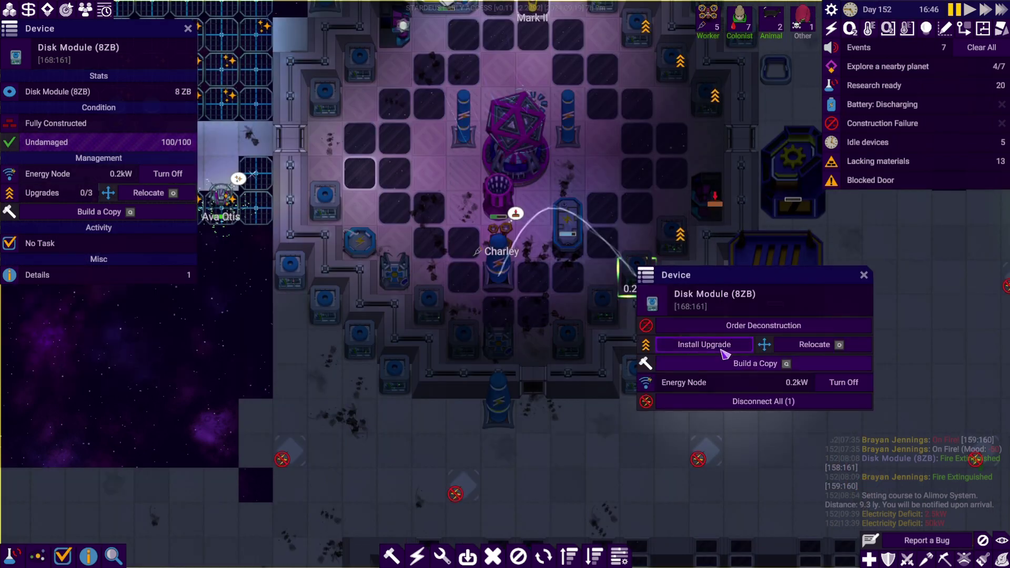
{"action": "left_click", "coordinate": [695, 330]}
{"action": "left_click", "coordinate": [892, 261]}
{"action": "right_click", "coordinate": [499, 31]}
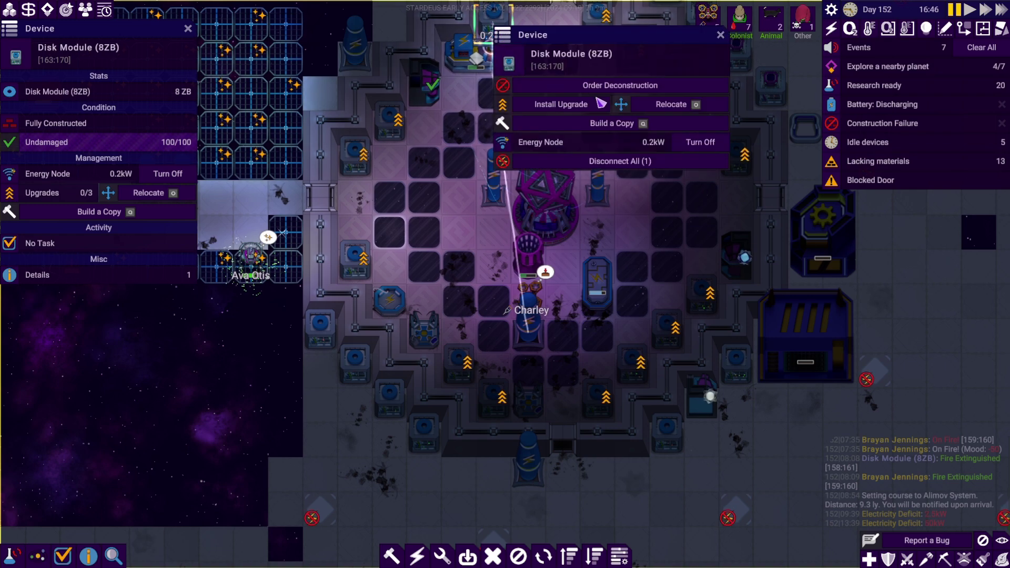
{"action": "left_click", "coordinate": [562, 104]}
{"action": "left_click", "coordinate": [758, 132]}
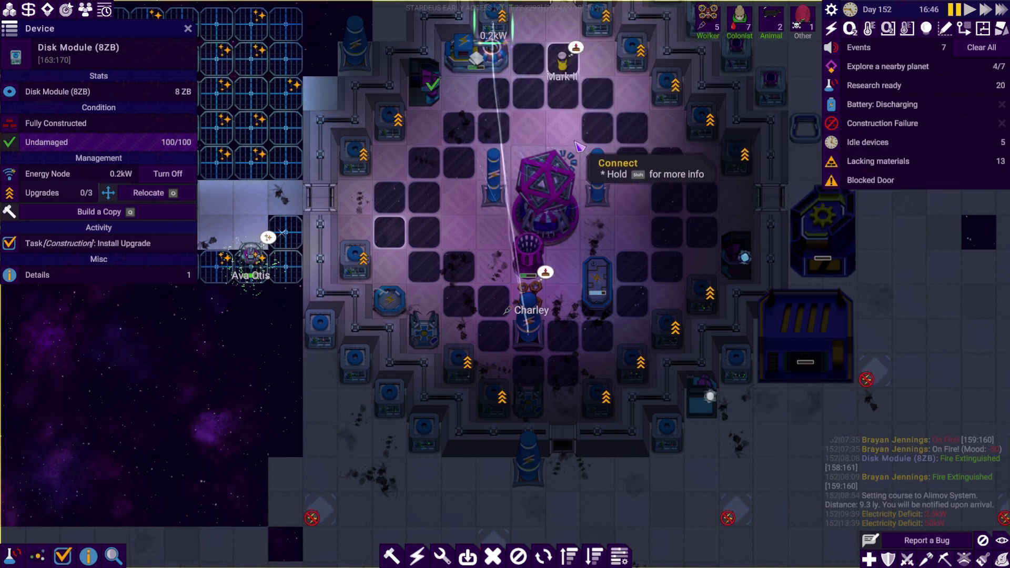
{"action": "scroll", "coordinate": [579, 148], "scroll_direction": "down", "scroll_amount": 2}
{"action": "scroll", "coordinate": [599, 207], "scroll_direction": "down", "scroll_amount": 3}
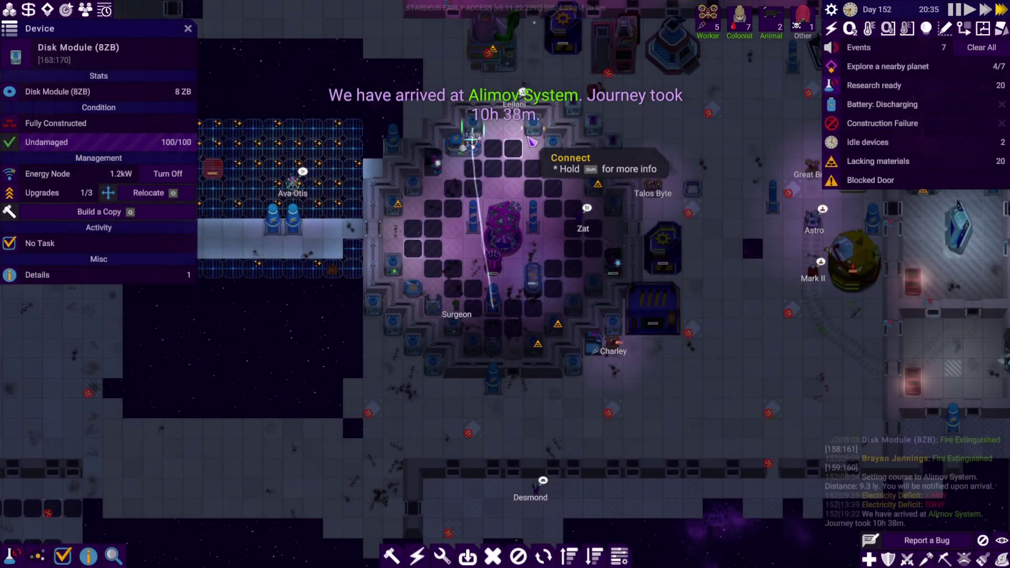
{"action": "key", "text": "r"}
- Close the research tree and dismiss the device panel
{"action": "left_click", "coordinate": [189, 9]}
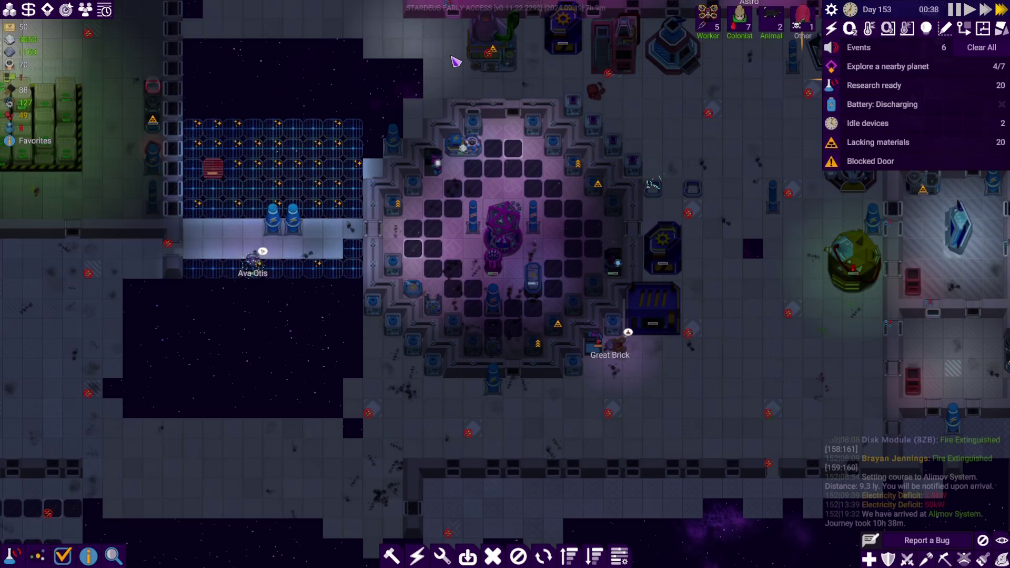
{"action": "key", "text": "Escape"}
{"action": "key", "text": "Escape"}
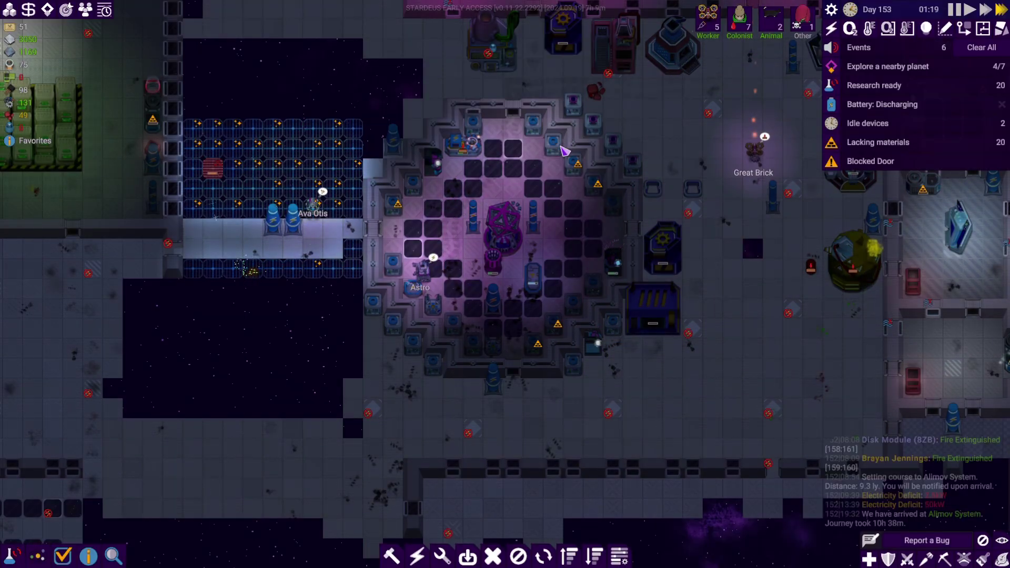
{"action": "scroll", "coordinate": [675, 239], "scroll_direction": "down", "scroll_amount": 3}
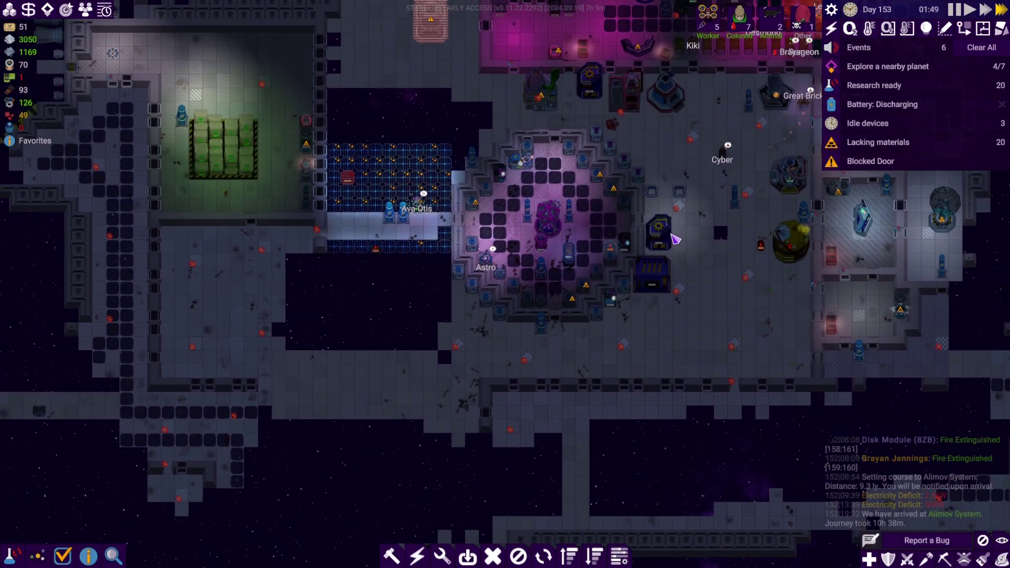
{"action": "scroll", "coordinate": [675, 239], "scroll_direction": "down", "scroll_amount": 2}
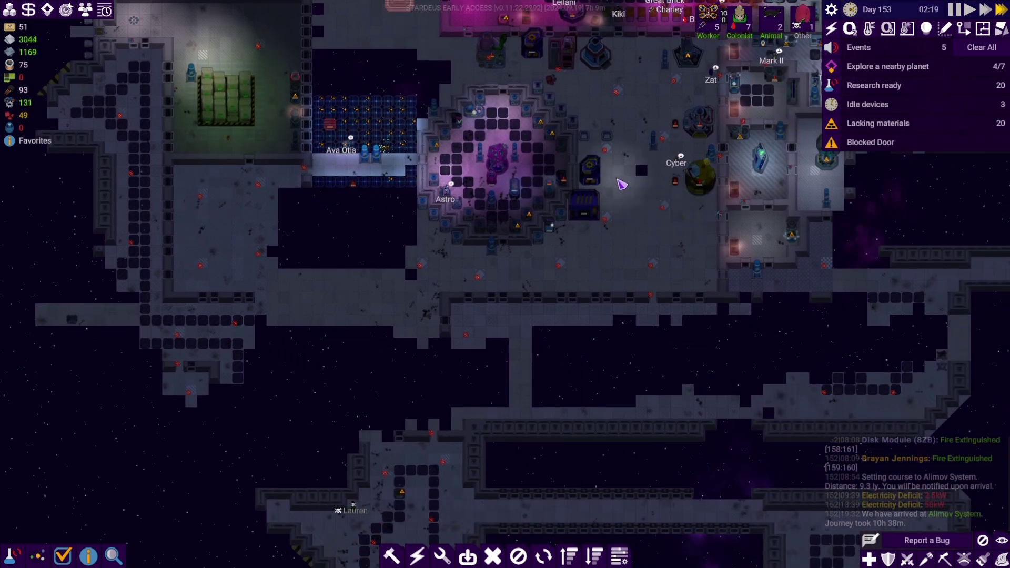
{"action": "scroll", "coordinate": [679, 197], "scroll_direction": "down", "scroll_amount": 1}
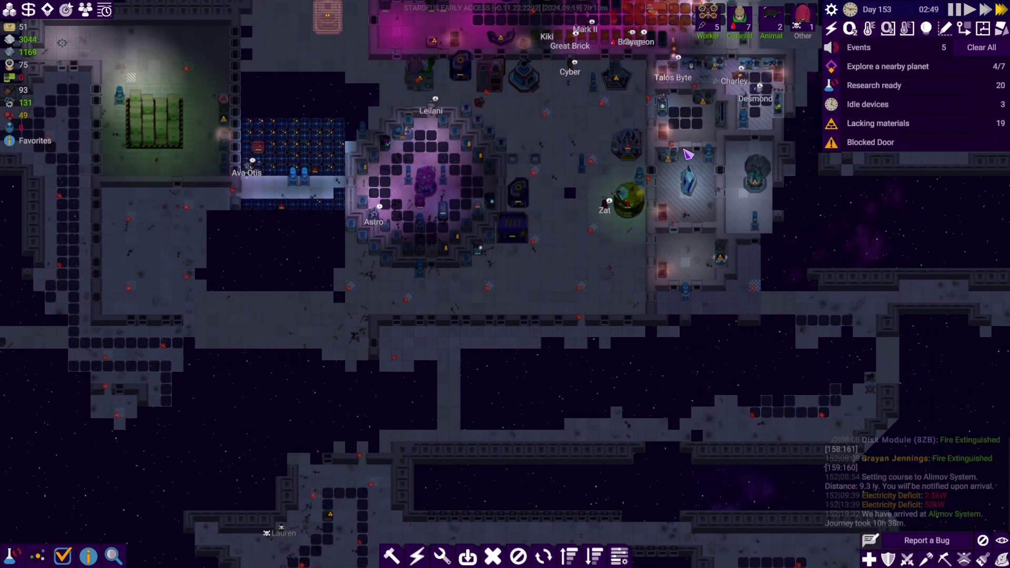
{"action": "scroll", "coordinate": [687, 154], "scroll_direction": "up", "scroll_amount": 1}
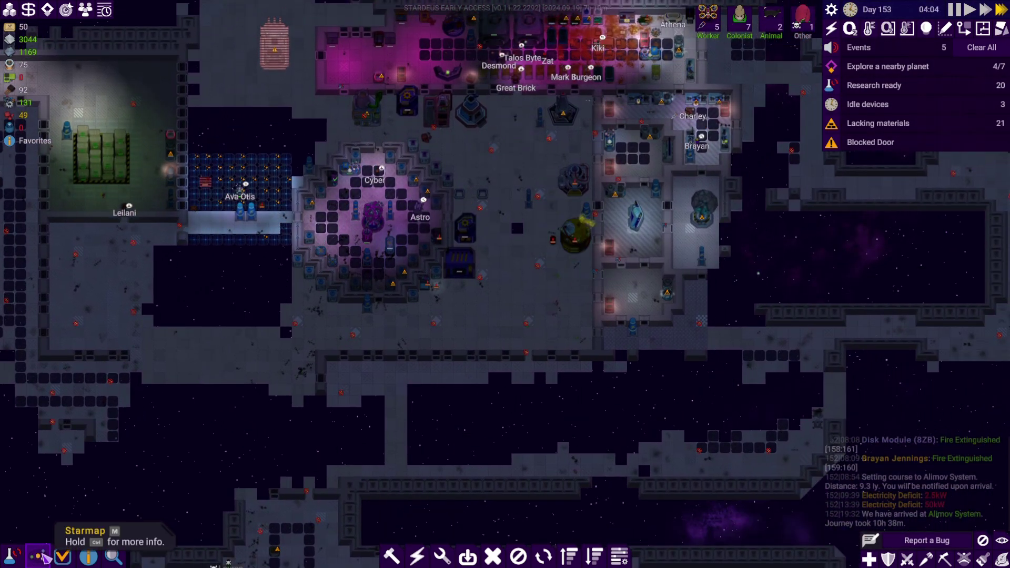
- Open the Alimov System starmap
{"action": "left_click", "coordinate": [12, 556]}
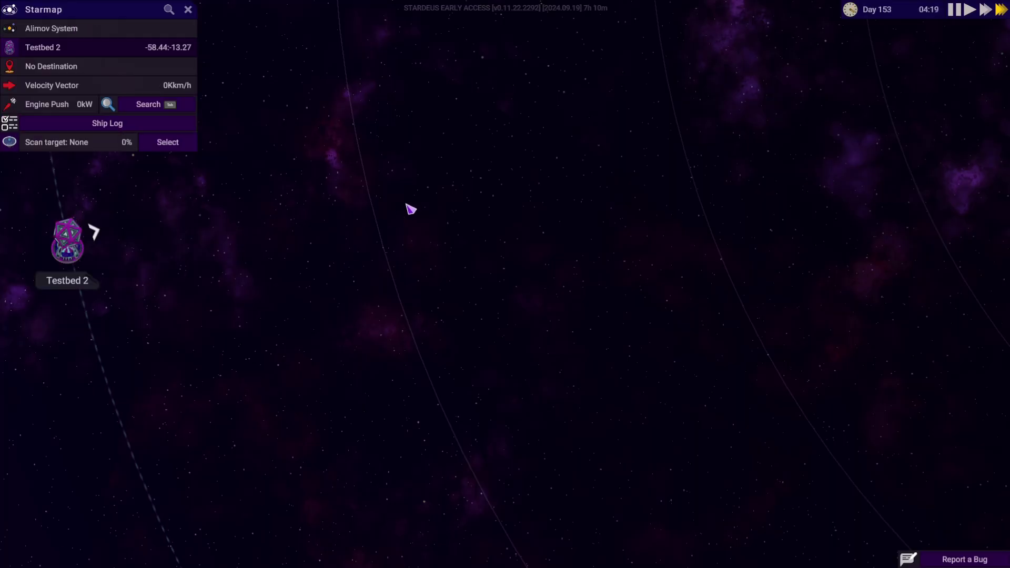
{"action": "scroll", "coordinate": [568, 182], "scroll_direction": "up", "scroll_amount": 2}
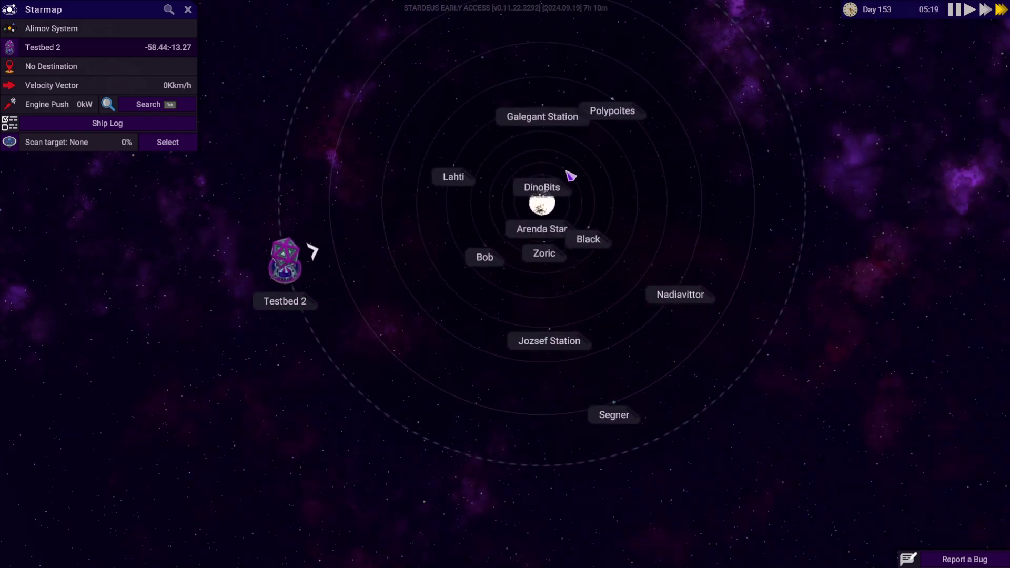
{"action": "scroll", "coordinate": [616, 268], "scroll_direction": "up", "scroll_amount": 2}
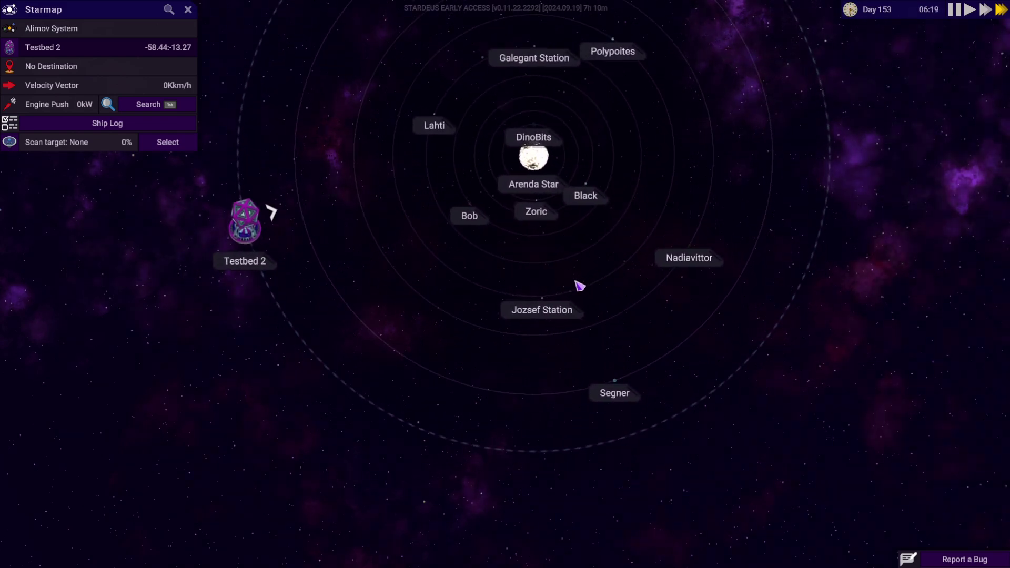
{"action": "scroll", "coordinate": [579, 286], "scroll_direction": "up", "scroll_amount": 2}
{"action": "scroll", "coordinate": [544, 301], "scroll_direction": "up", "scroll_amount": 1}
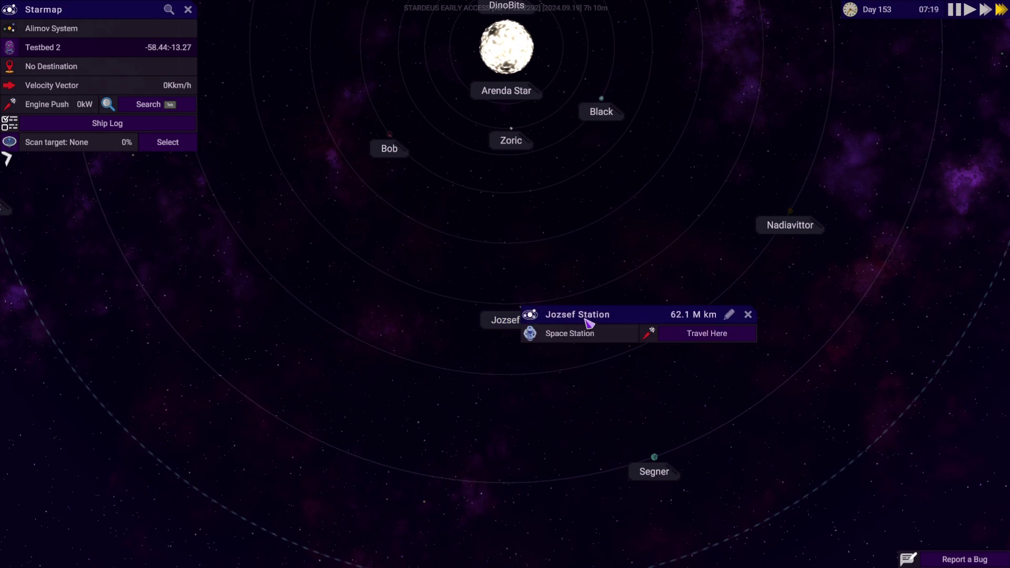
{"action": "scroll", "coordinate": [340, 146], "scroll_direction": "down", "scroll_amount": 3}
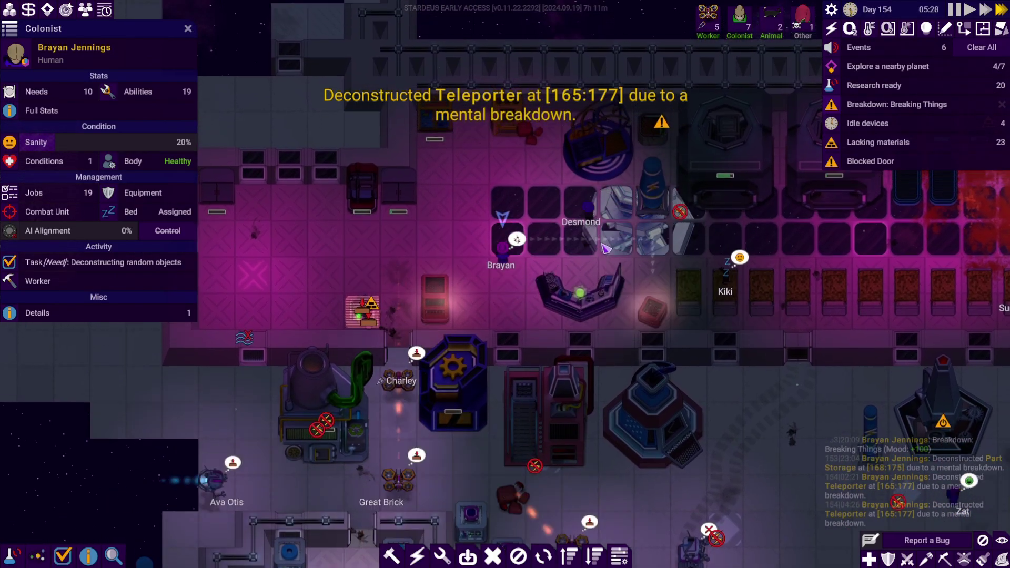
- Inspect a power connector while panning down and out over the ship
{"action": "left_click_drag", "start_coordinate": [598, 254], "coordinate": [659, 158]}
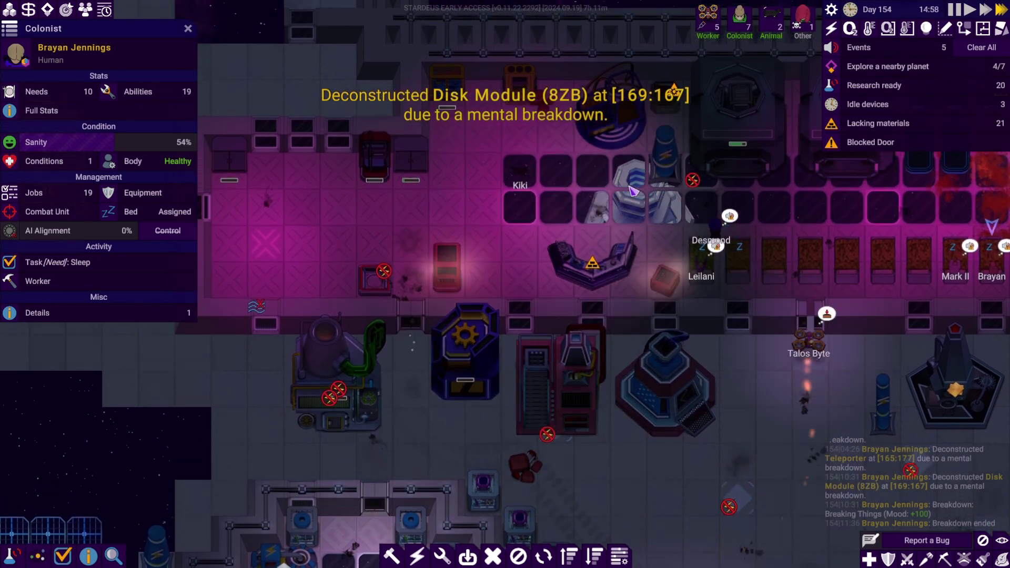
{"action": "left_click", "coordinate": [670, 172]}
{"action": "key", "text": "Escape"}
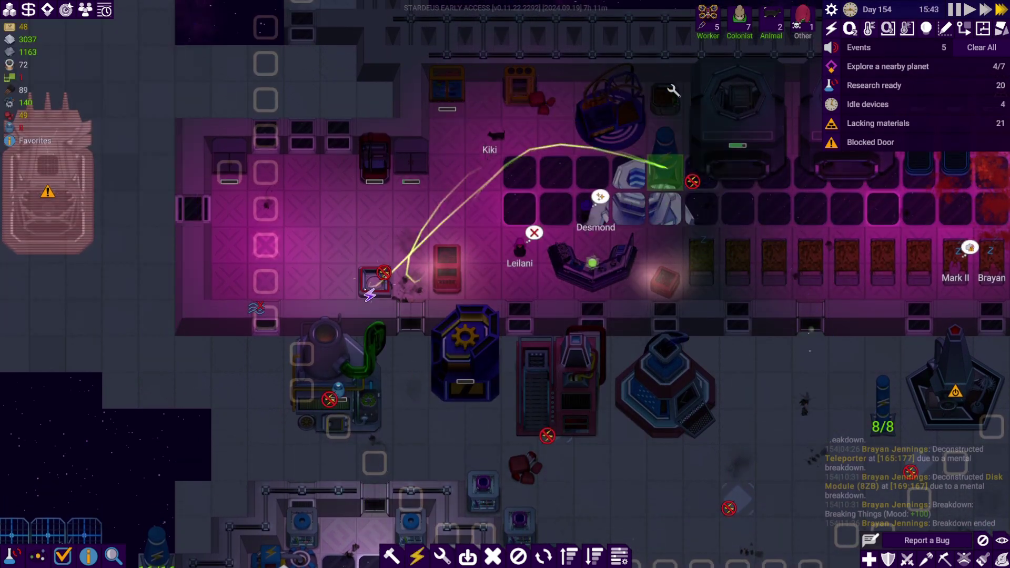
{"action": "key", "text": "s"}
{"action": "key", "text": "s"}
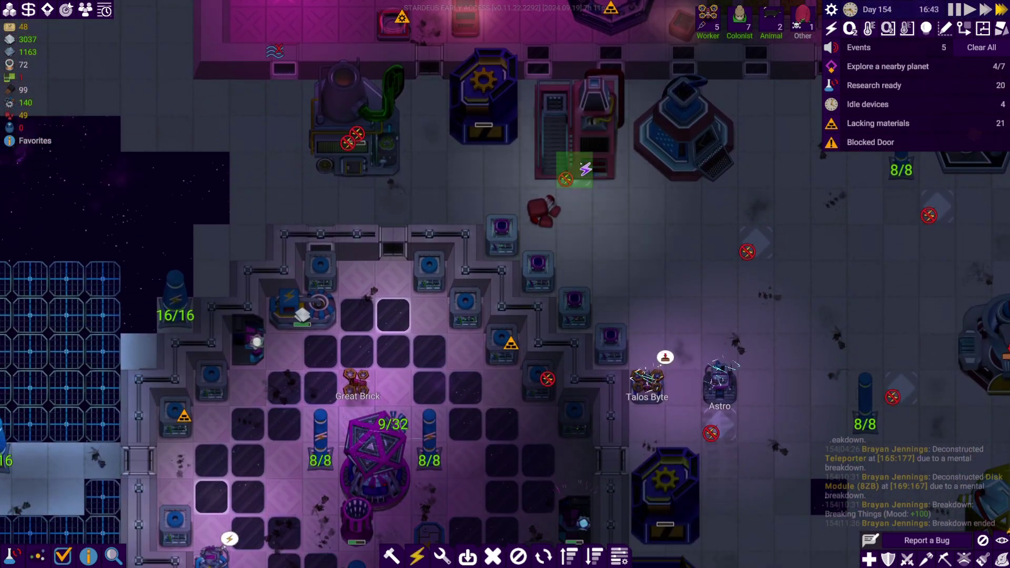
{"action": "key", "text": "s"}
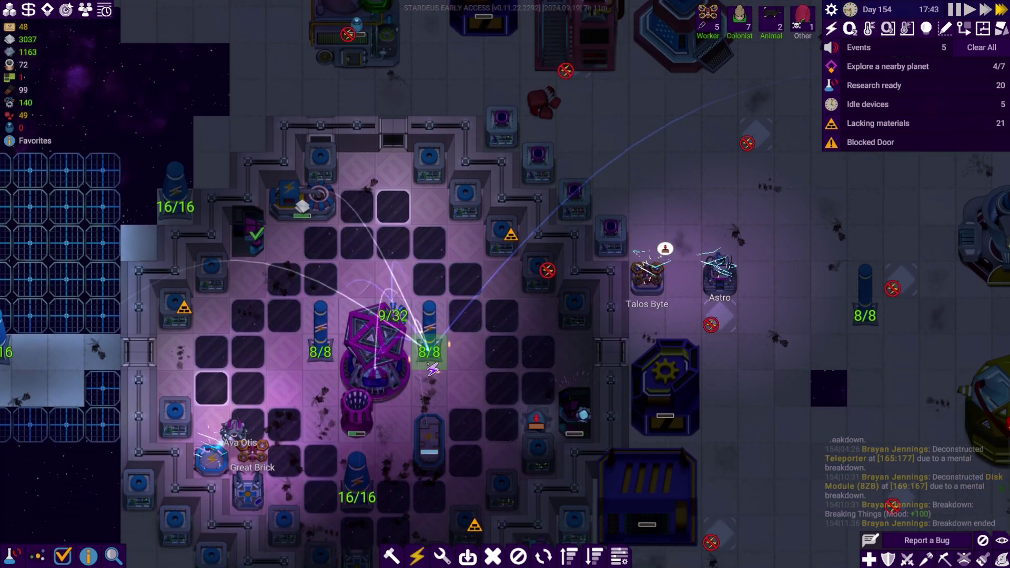
{"action": "scroll", "coordinate": [508, 396], "scroll_direction": "down", "scroll_amount": 5}
{"action": "scroll", "coordinate": [659, 276], "scroll_direction": "down", "scroll_amount": 3}
{"action": "left_click_drag", "start_coordinate": [659, 277], "coordinate": [514, 301]}
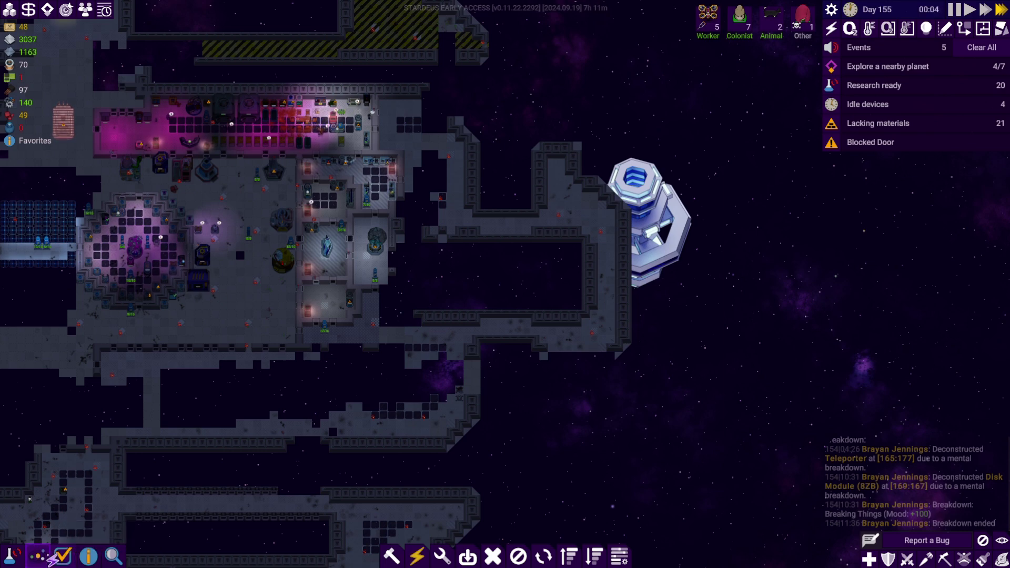
- Select Jozsef Station on the starmap and start trading with its merchant
{"action": "left_click", "coordinate": [62, 556]}
{"action": "scroll", "coordinate": [473, 237], "scroll_direction": "up", "scroll_amount": 3}
{"action": "scroll", "coordinate": [450, 158], "scroll_direction": "up", "scroll_amount": 3}
{"action": "scroll", "coordinate": [411, 197], "scroll_direction": "up", "scroll_amount": 3}
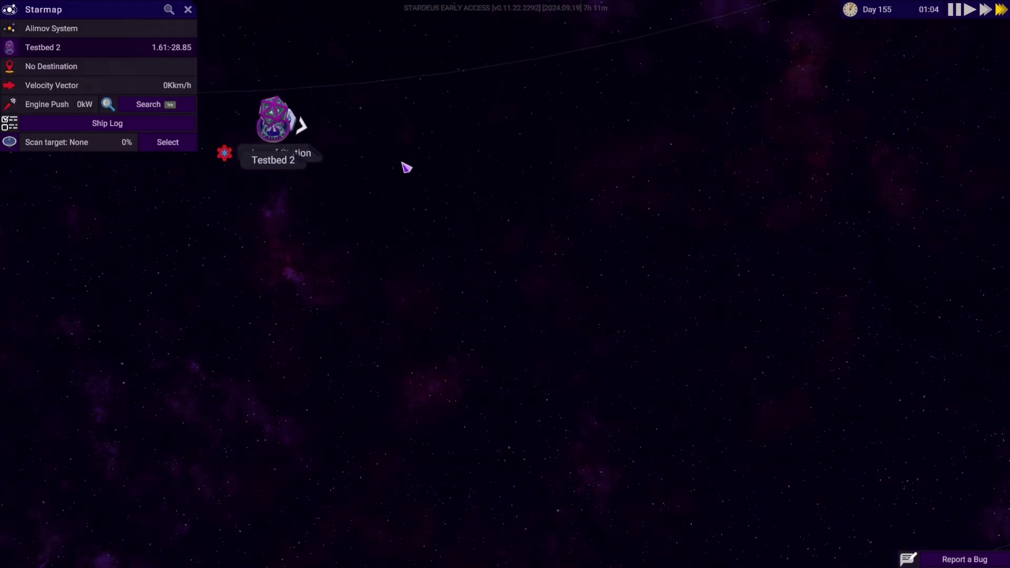
{"action": "scroll", "coordinate": [379, 189], "scroll_direction": "up", "scroll_amount": 3}
{"action": "left_click", "coordinate": [350, 179]}
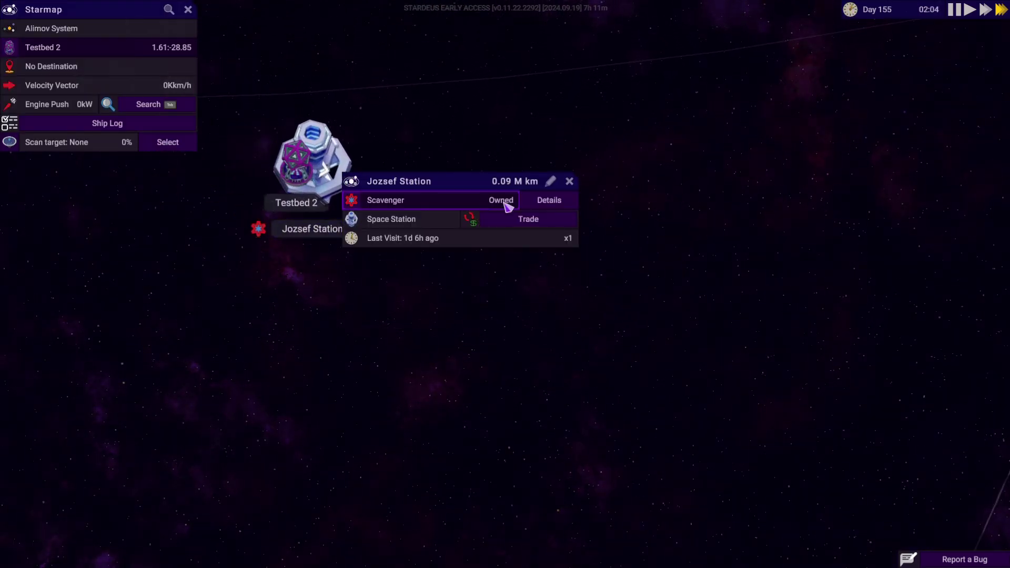
{"action": "left_click", "coordinate": [528, 219]}
{"action": "mouse_move", "coordinate": [584, 209]}
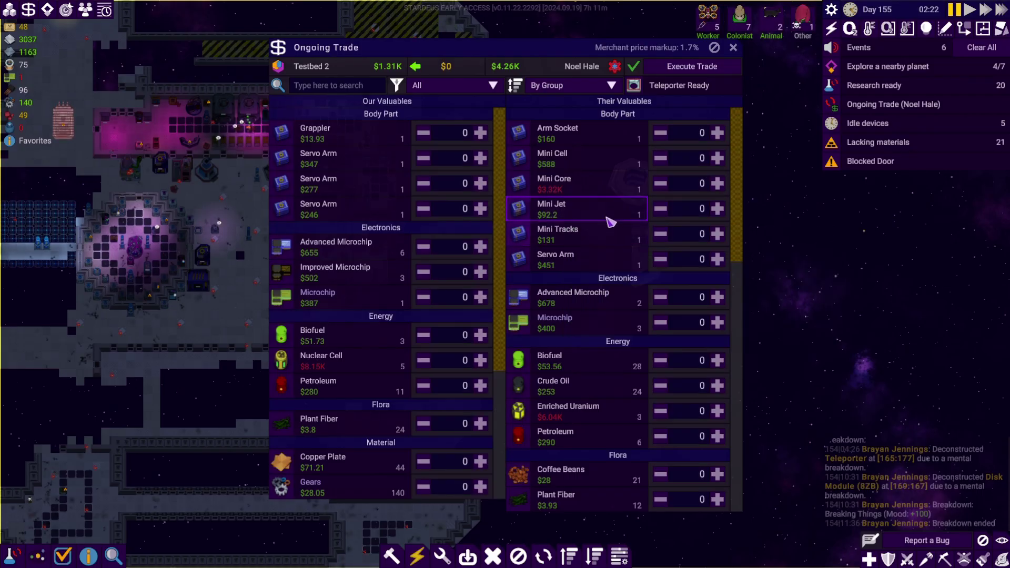
{"action": "scroll", "coordinate": [609, 222], "scroll_direction": "down", "scroll_amount": 3}
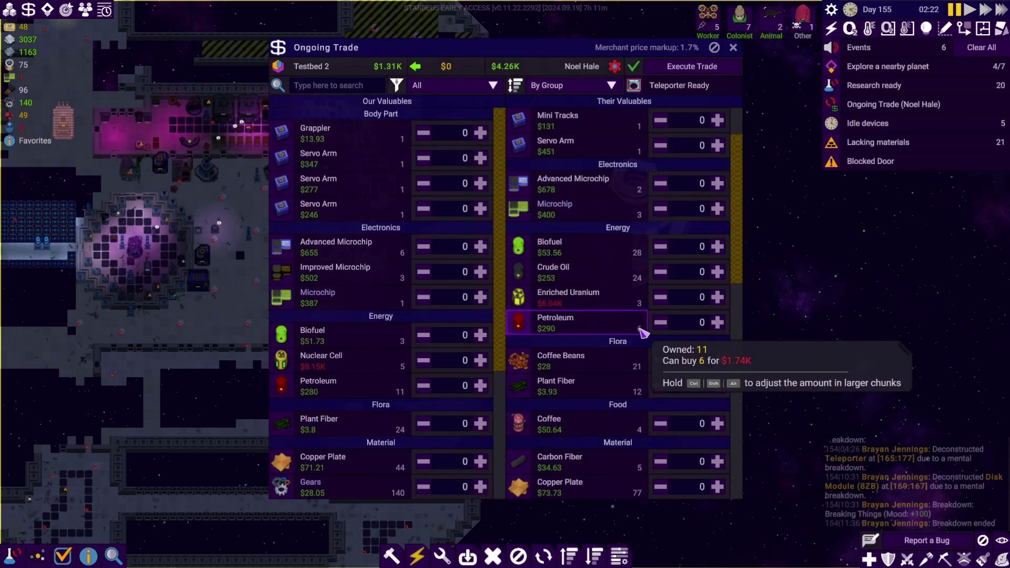
- Request 6 Petroleum and offer two Servo Arms and 2 Biofuel
{"action": "left_click", "coordinate": [717, 322], "text": "shift"}
{"action": "scroll", "coordinate": [723, 331], "scroll_direction": "down", "scroll_amount": 3}
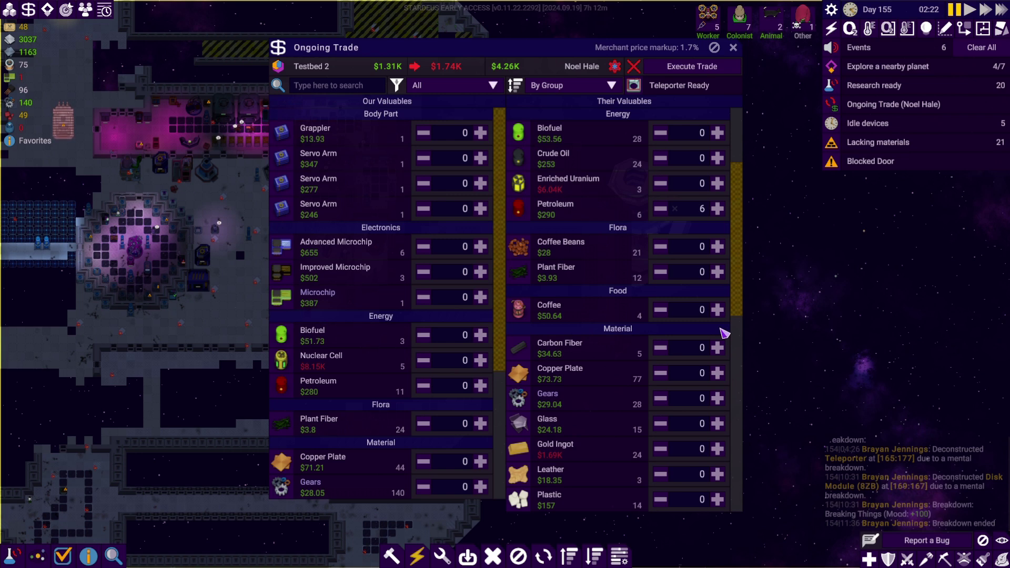
{"action": "scroll", "coordinate": [723, 333], "scroll_direction": "down", "scroll_amount": 5}
{"action": "scroll", "coordinate": [724, 332], "scroll_direction": "up", "scroll_amount": 4}
{"action": "scroll", "coordinate": [723, 328], "scroll_direction": "up", "scroll_amount": 5}
{"action": "scroll", "coordinate": [723, 324], "scroll_direction": "up", "scroll_amount": 4}
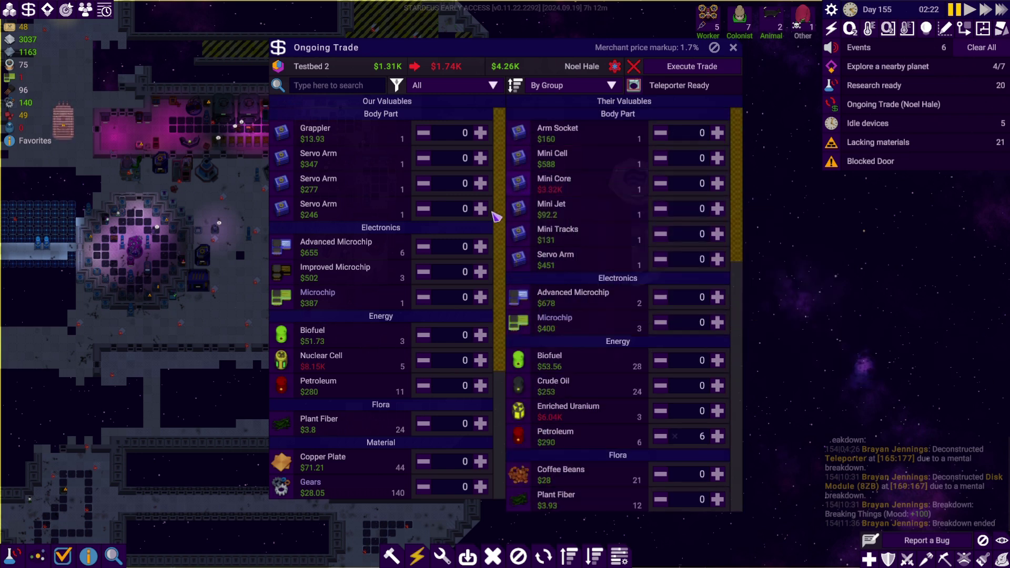
{"action": "scroll", "coordinate": [384, 374], "scroll_direction": "down", "scroll_amount": 5}
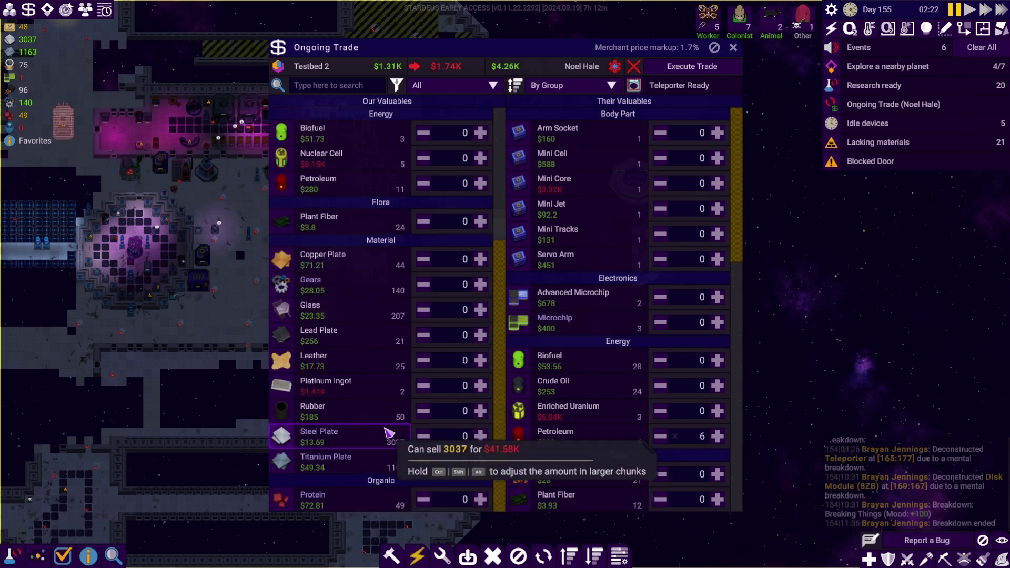
{"action": "scroll", "coordinate": [394, 439], "scroll_direction": "up", "scroll_amount": 5}
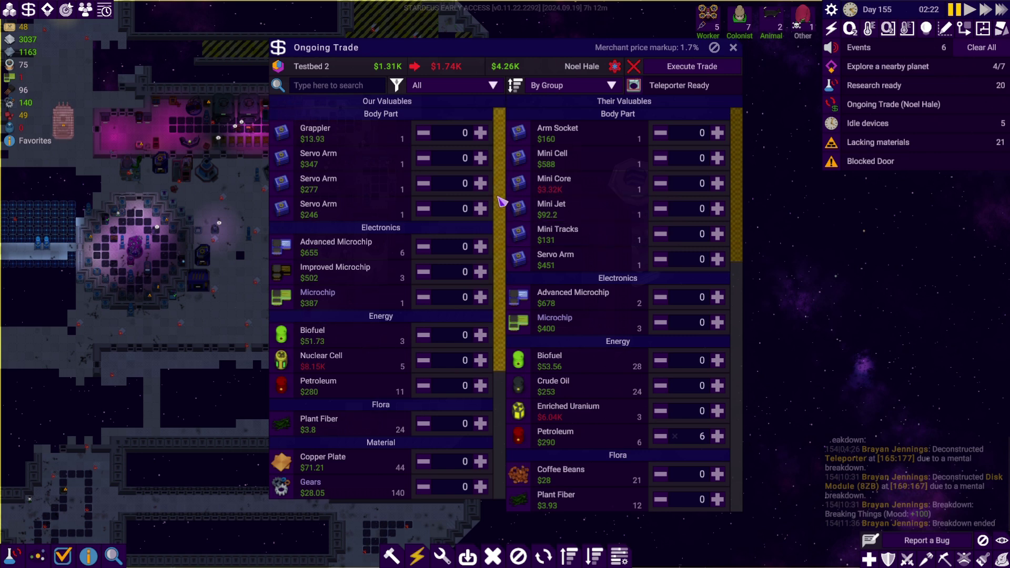
{"action": "left_click", "coordinate": [480, 183]}
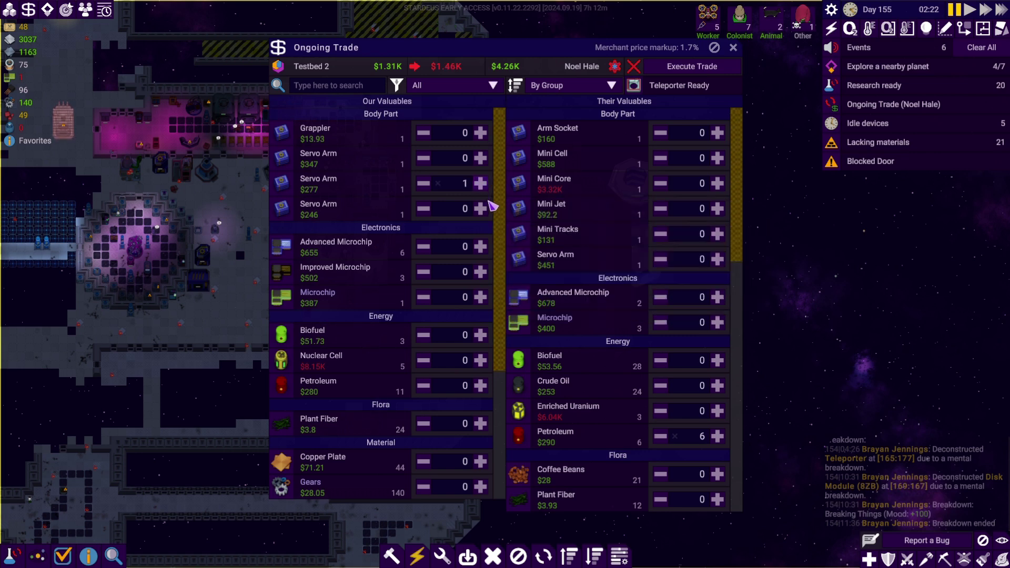
{"action": "left_click", "coordinate": [480, 208]}
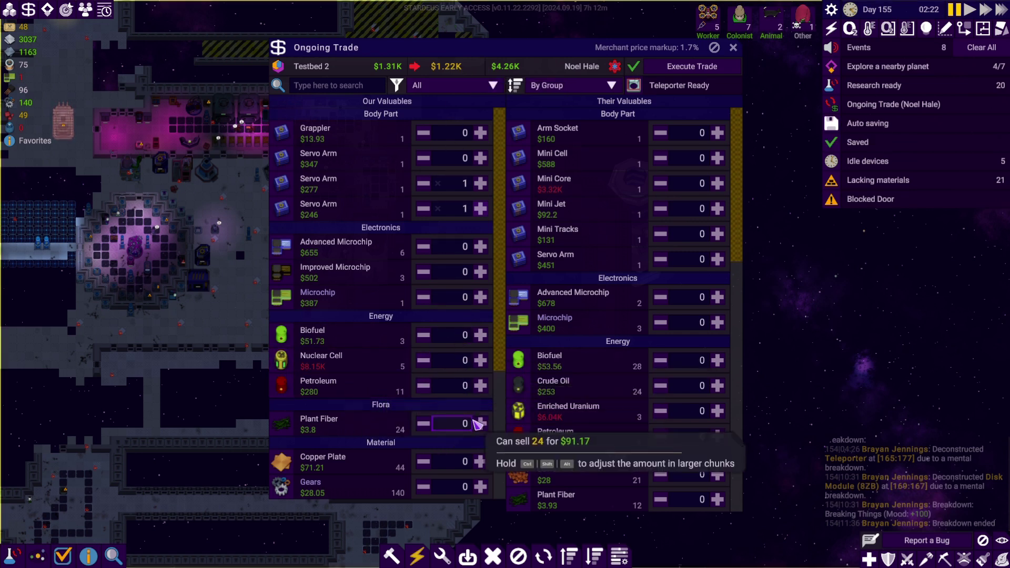
{"action": "left_click", "coordinate": [480, 334]}
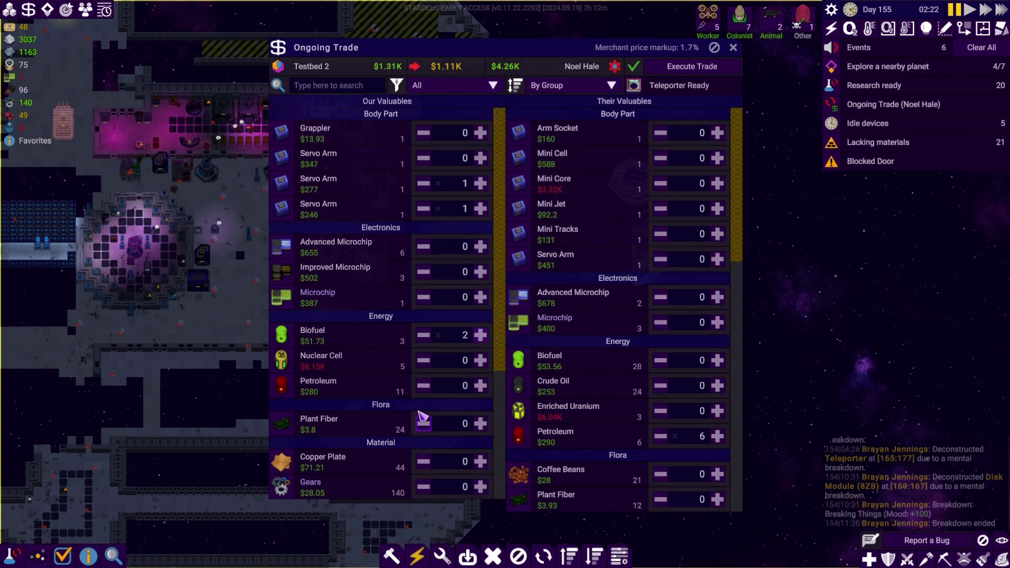
{"action": "scroll", "coordinate": [424, 417], "scroll_direction": "down", "scroll_amount": 4}
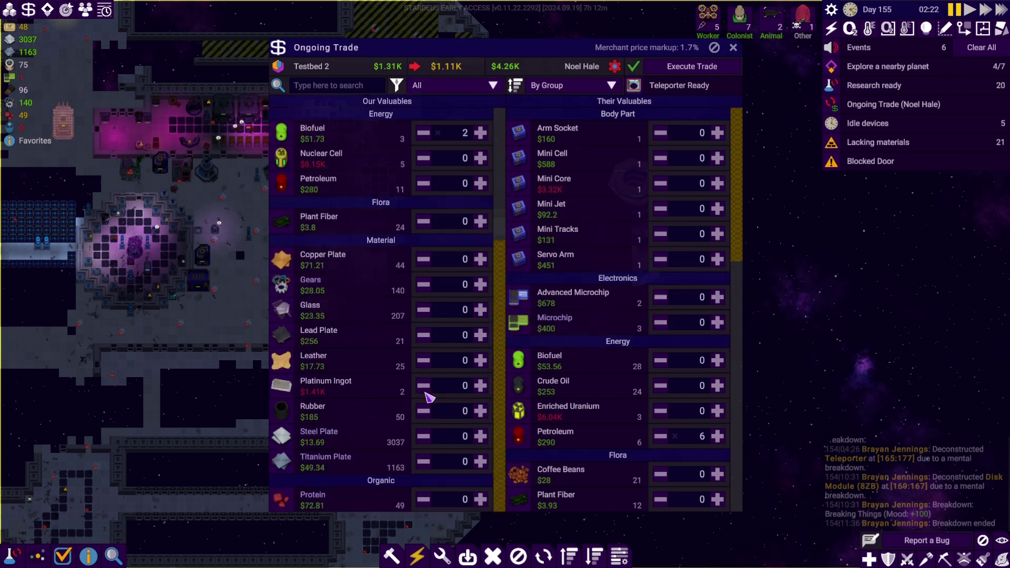
- Set the Steel Plate offer to 178 and execute the trade
{"action": "left_click", "coordinate": [480, 436]}
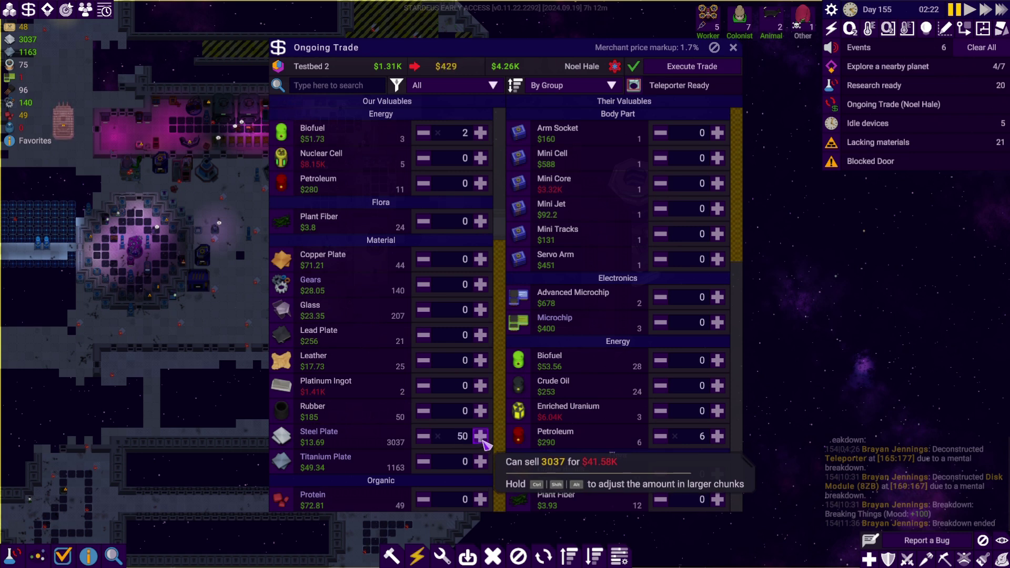
{"action": "left_click", "coordinate": [480, 436]}
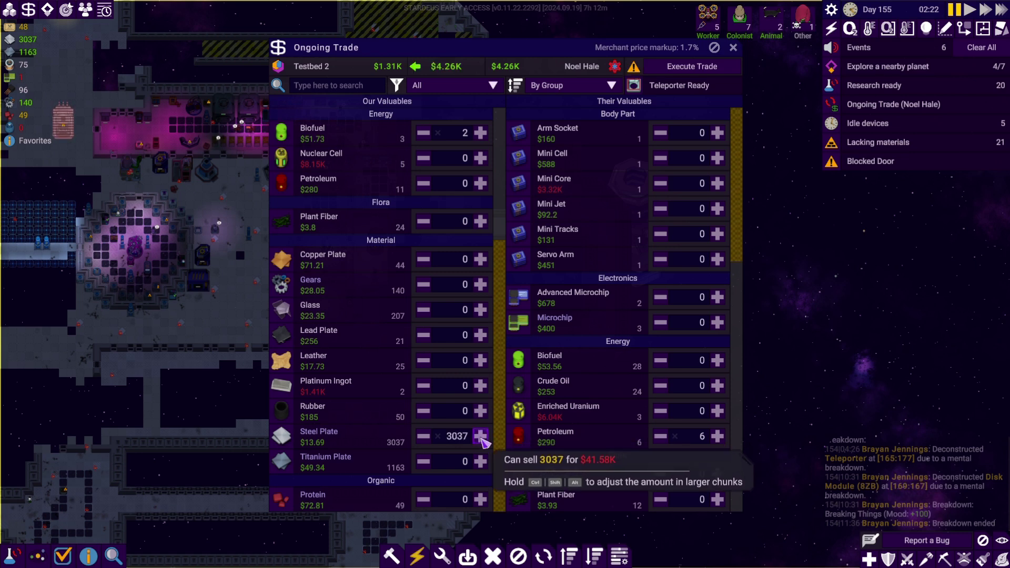
{"action": "left_click", "coordinate": [424, 437]}
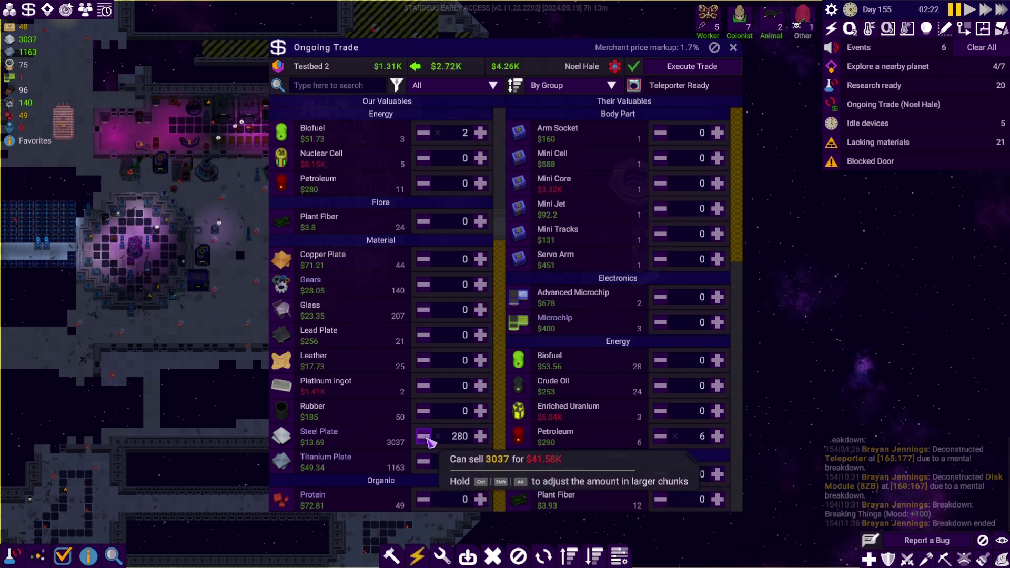
{"action": "left_click", "coordinate": [478, 436]}
{"action": "type", "text": "2"}
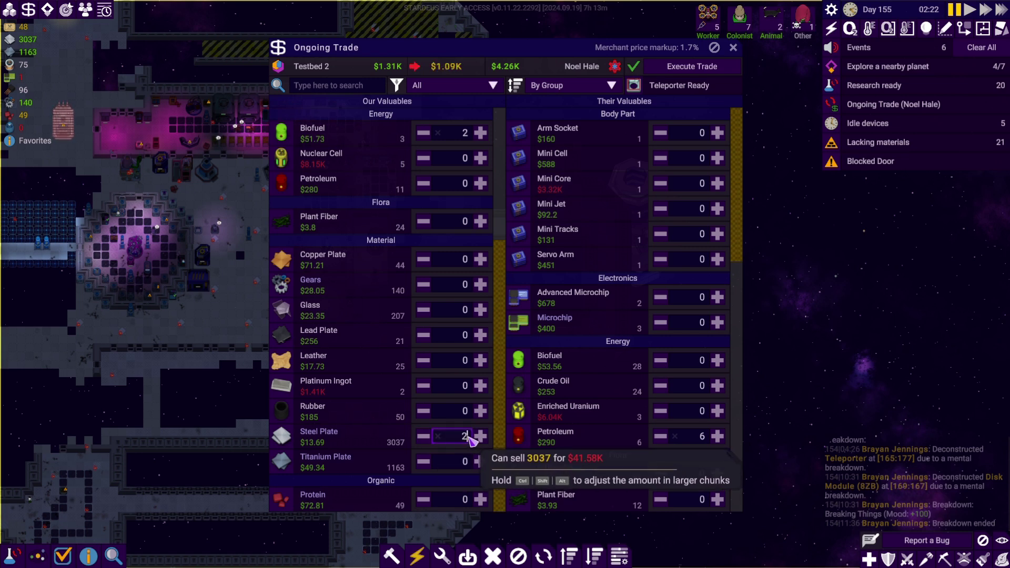
{"action": "type", "text": "00"}
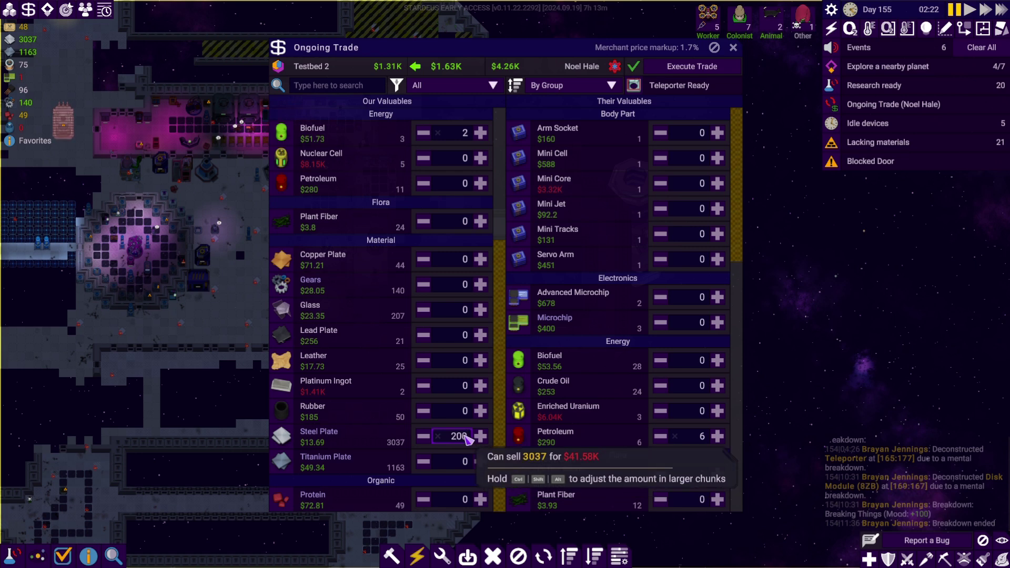
{"action": "double_click", "coordinate": [458, 437]}
{"action": "type", "text": "178"}
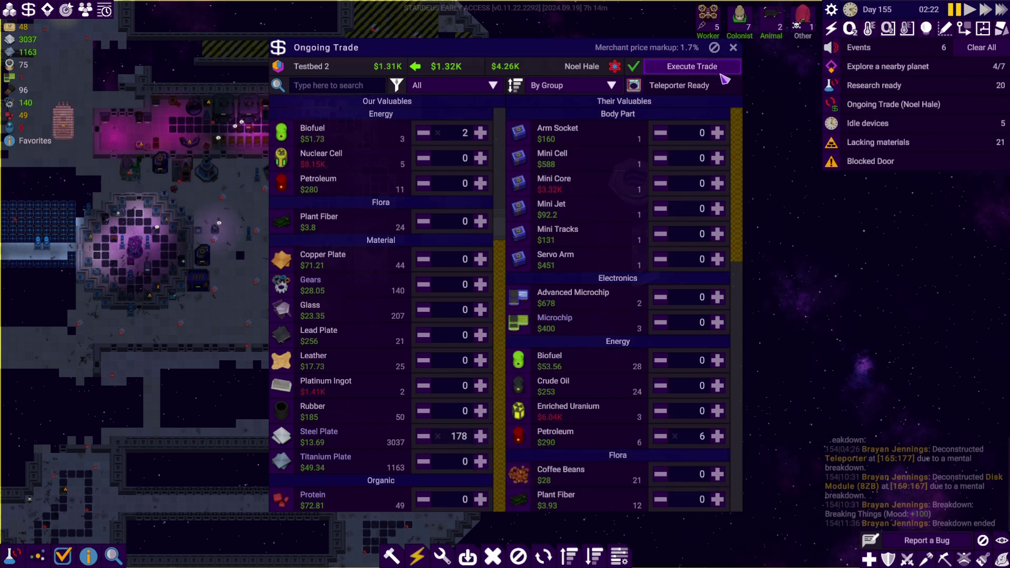
{"action": "left_click", "coordinate": [692, 67]}
{"action": "scroll", "coordinate": [505, 284], "scroll_direction": "up", "scroll_amount": 3}
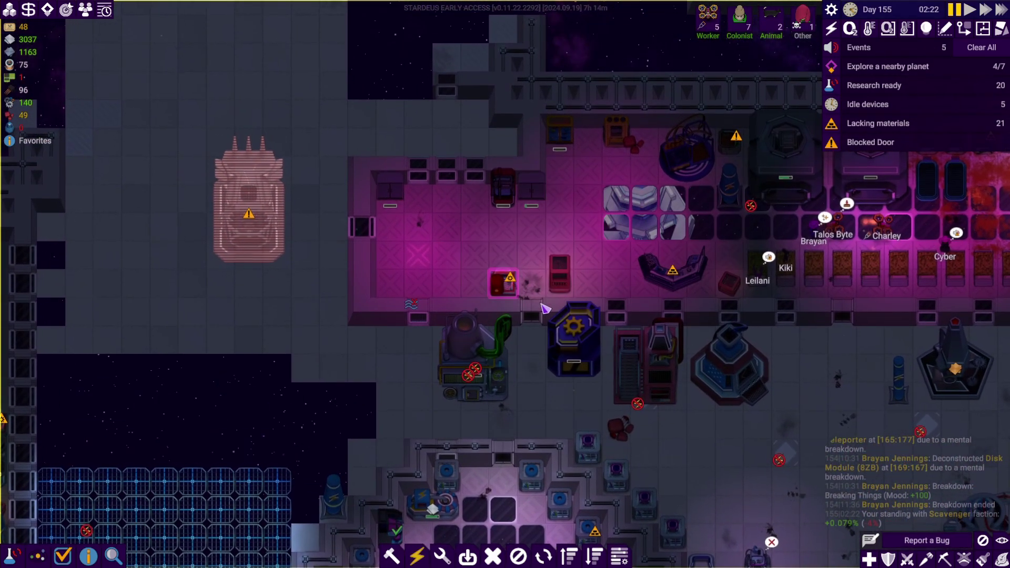
{"action": "scroll", "coordinate": [545, 307], "scroll_direction": "down", "scroll_amount": 3}
- Check which materials the unfinished shuttle still lacks
{"action": "left_click", "coordinate": [351, 225]}
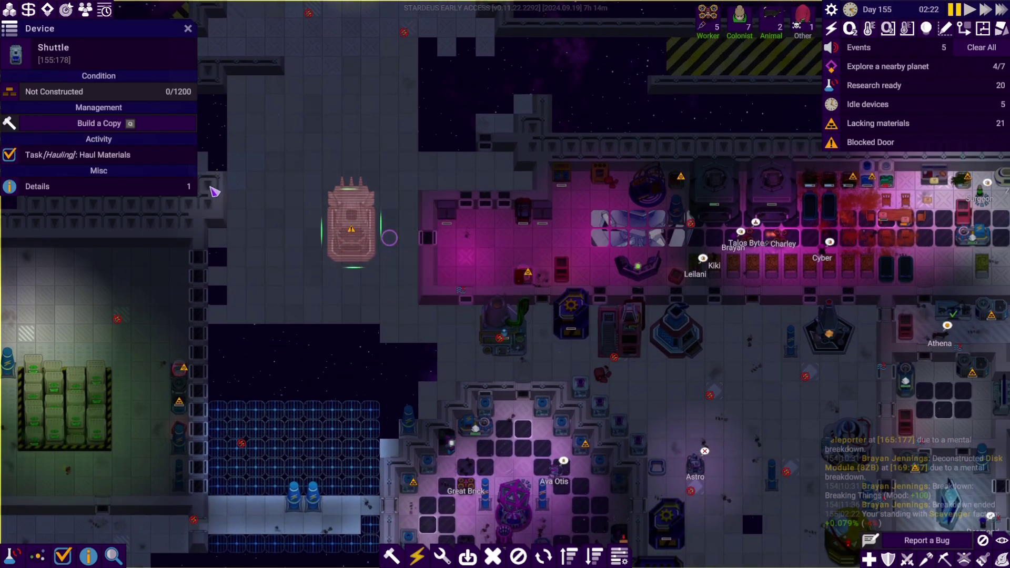
{"action": "left_click", "coordinate": [351, 225]}
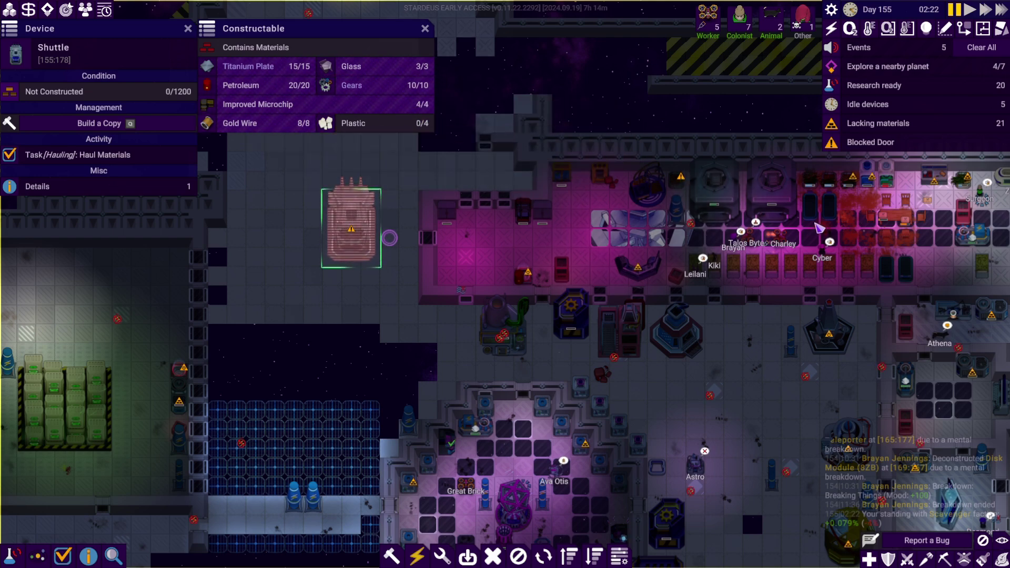
{"action": "key", "text": "Escape"}
{"action": "scroll", "coordinate": [440, 278], "scroll_direction": "down", "scroll_amount": 5}
{"action": "key", "text": "Escape"}
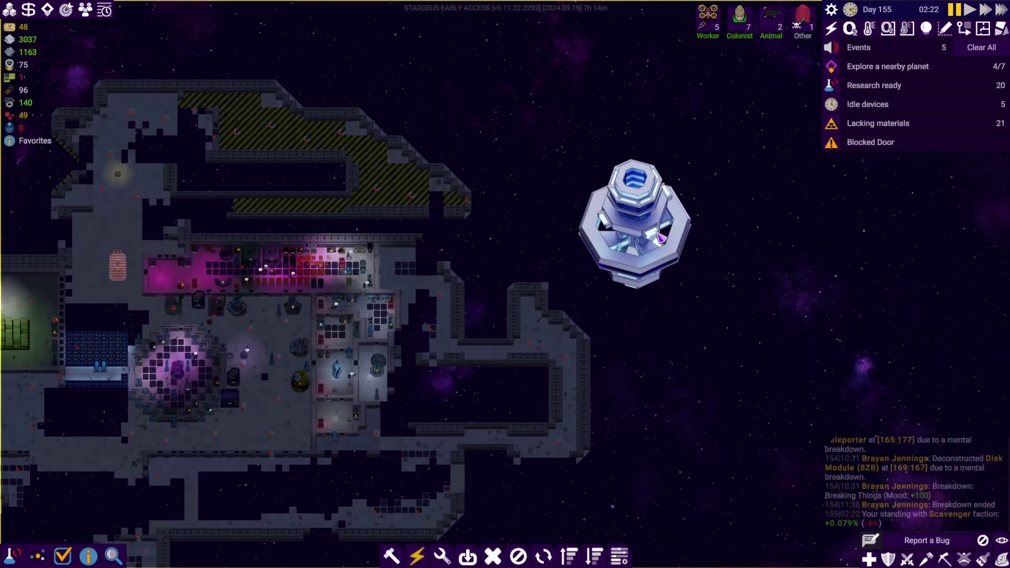
- Buy 14 Plastic, balanced with extra Steel and Titanium Plate, and execute the trade
{"action": "right_click", "coordinate": [663, 236]}
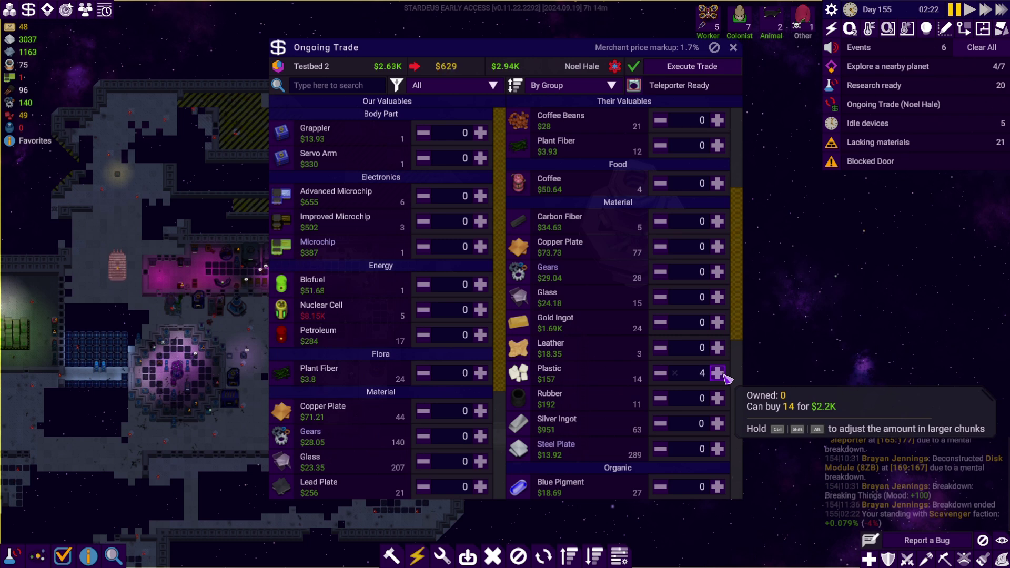
{"action": "left_click", "coordinate": [718, 373]}
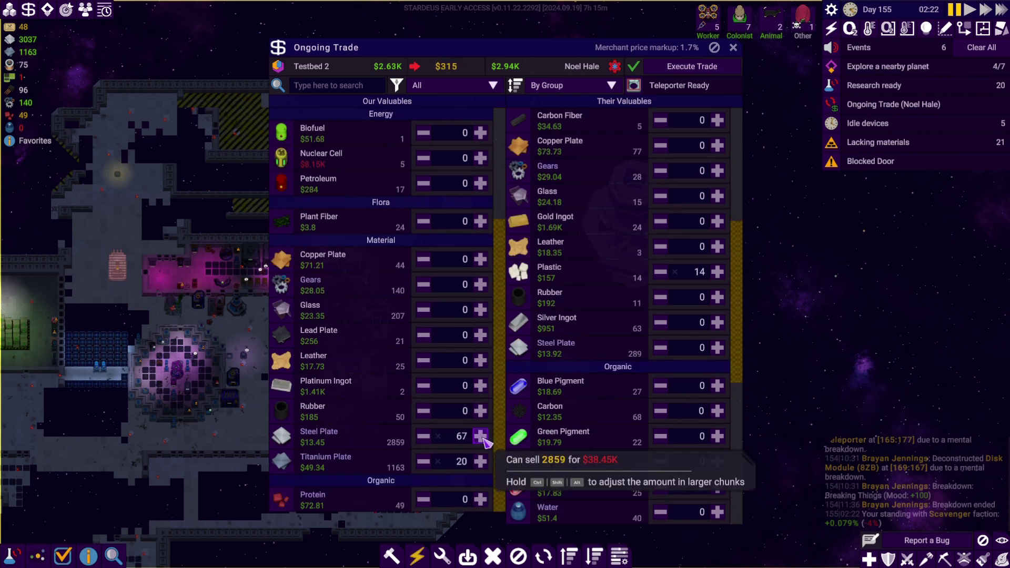
{"action": "left_click", "coordinate": [480, 437]}
{"action": "left_click", "coordinate": [480, 462]}
{"action": "left_click", "coordinate": [480, 462]}
{"action": "left_click", "coordinate": [480, 462]}
{"action": "left_click", "coordinate": [480, 462]}
{"action": "left_click", "coordinate": [480, 437]}
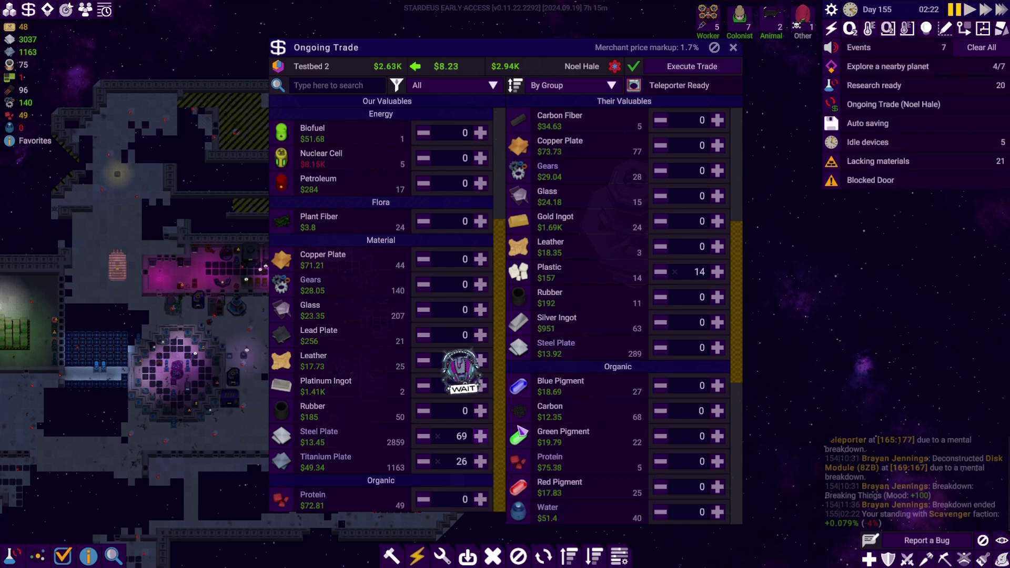
{"action": "left_click", "coordinate": [691, 67]}
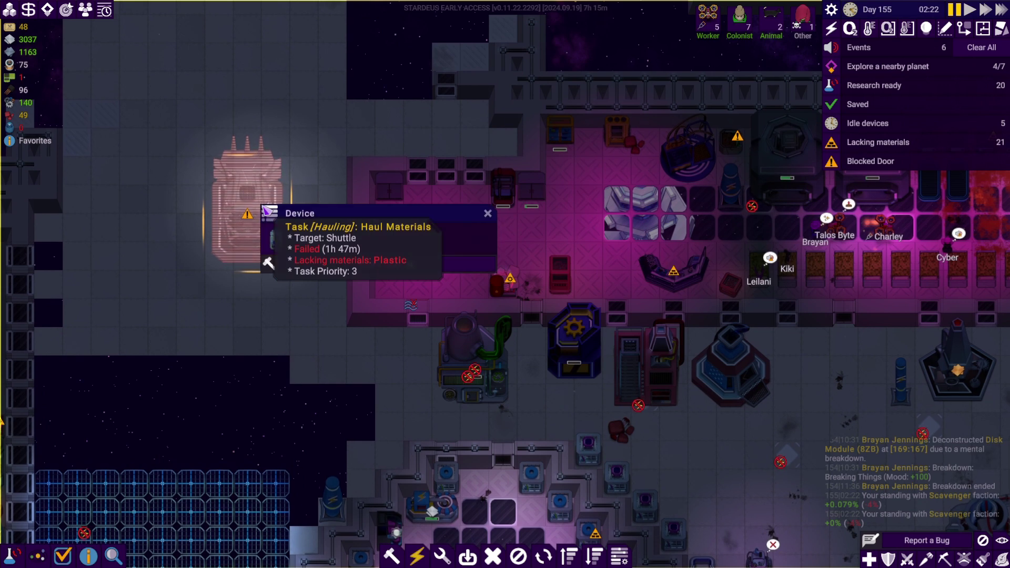
- Recheck the shuttle's construction materials, then bring up the starmap
{"action": "left_click", "coordinate": [231, 211]}
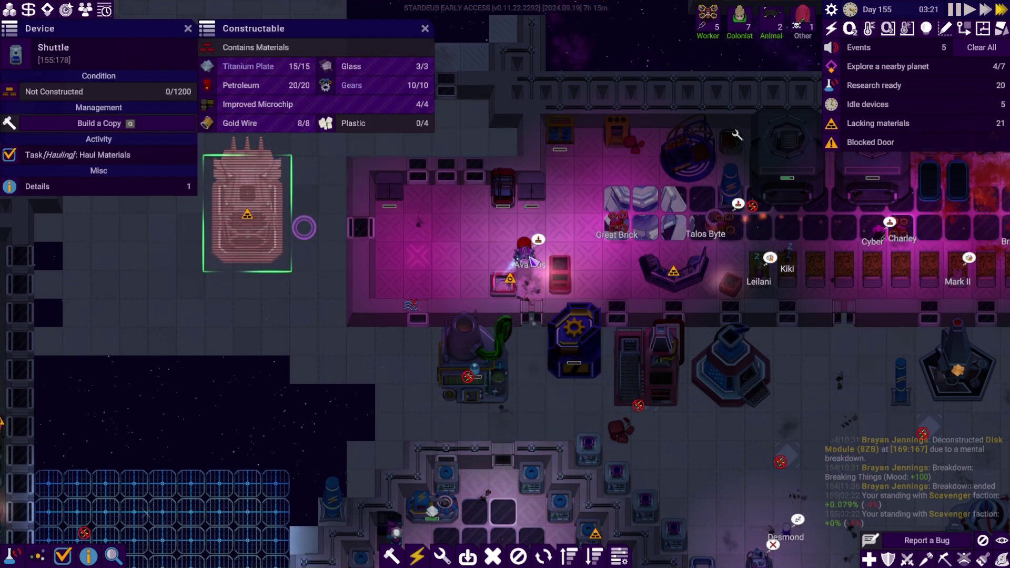
{"action": "scroll", "coordinate": [532, 260], "scroll_direction": "down", "scroll_amount": 2}
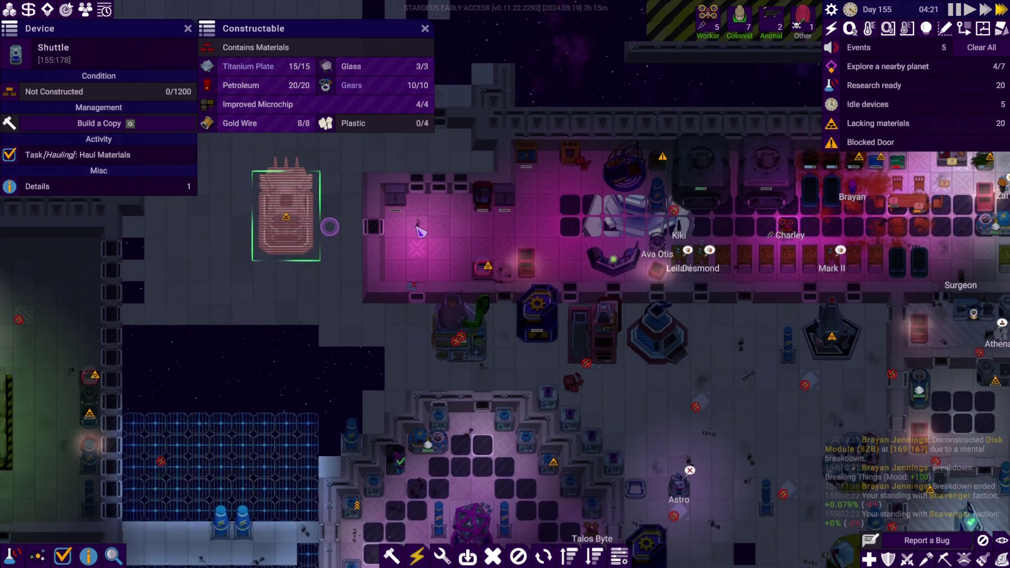
{"action": "scroll", "coordinate": [474, 245], "scroll_direction": "down", "scroll_amount": 2}
{"action": "scroll", "coordinate": [420, 230], "scroll_direction": "down", "scroll_amount": 1}
{"action": "scroll", "coordinate": [420, 230], "scroll_direction": "up", "scroll_amount": 1}
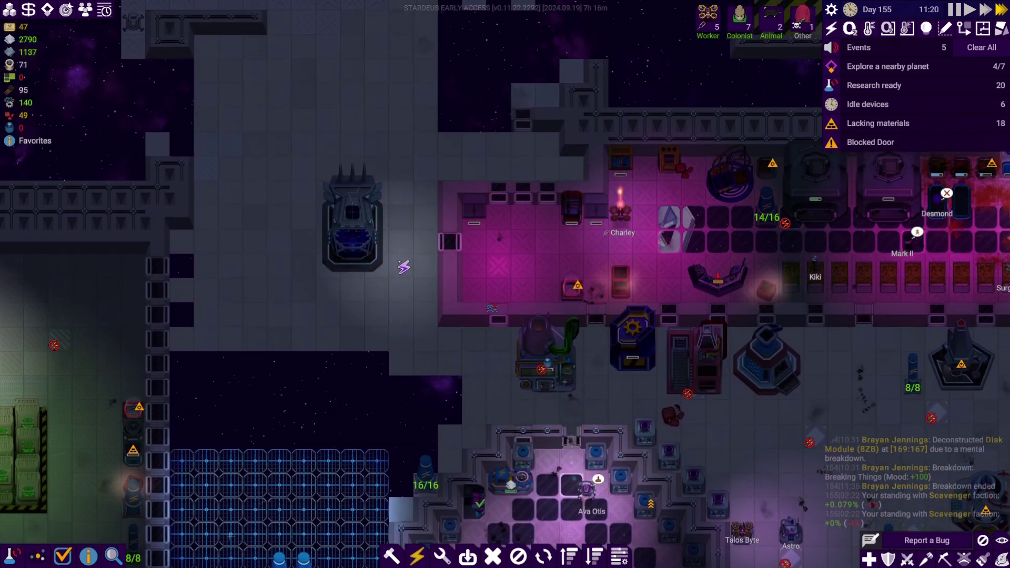
{"action": "scroll", "coordinate": [433, 276], "scroll_direction": "down", "scroll_amount": 1}
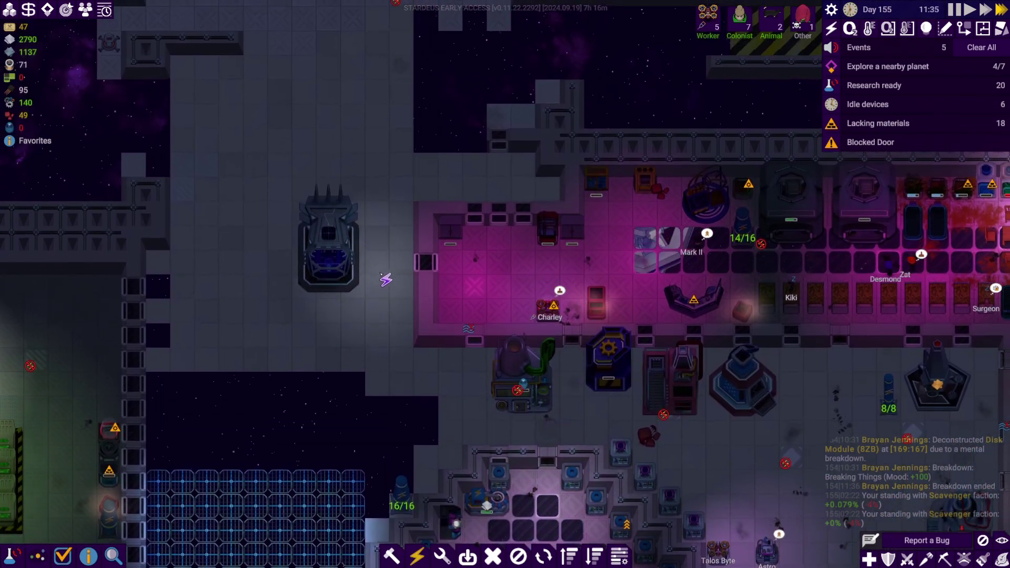
{"action": "scroll", "coordinate": [685, 194], "scroll_direction": "down", "scroll_amount": 2}
{"action": "scroll", "coordinate": [685, 194], "scroll_direction": "down", "scroll_amount": 2}
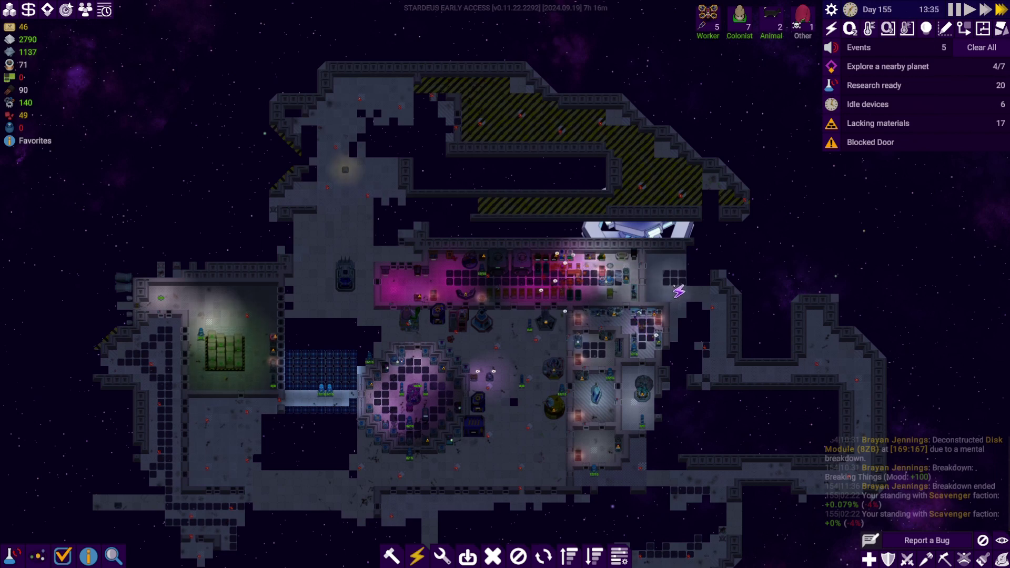
{"action": "left_click", "coordinate": [39, 557]}
{"action": "scroll", "coordinate": [370, 289], "scroll_direction": "down", "scroll_amount": 2}
{"action": "scroll", "coordinate": [442, 261], "scroll_direction": "down", "scroll_amount": 2}
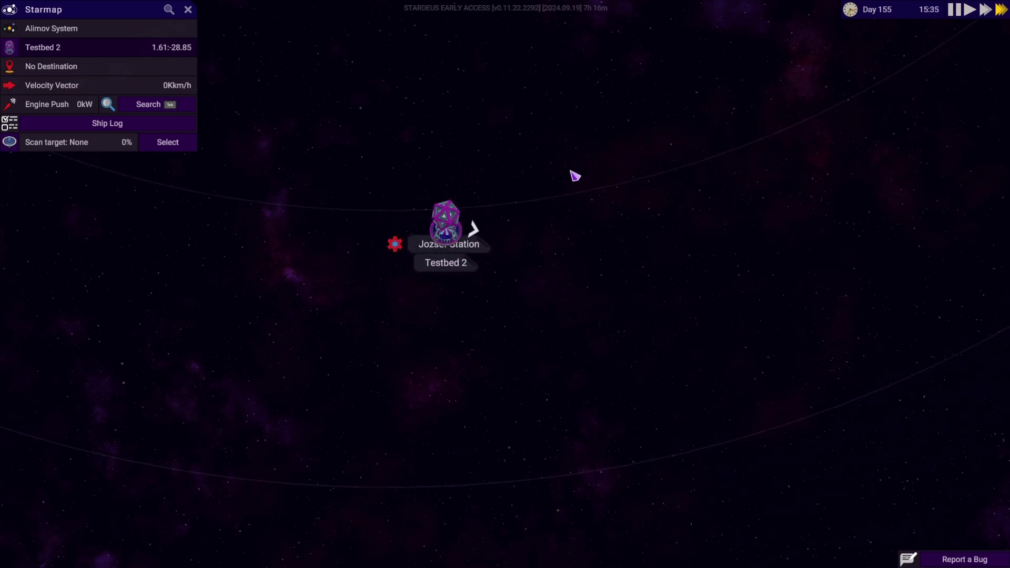
{"action": "scroll", "coordinate": [577, 173], "scroll_direction": "down", "scroll_amount": 1}
{"action": "scroll", "coordinate": [539, 338], "scroll_direction": "down", "scroll_amount": 3}
{"action": "scroll", "coordinate": [548, 333], "scroll_direction": "down", "scroll_amount": 2}
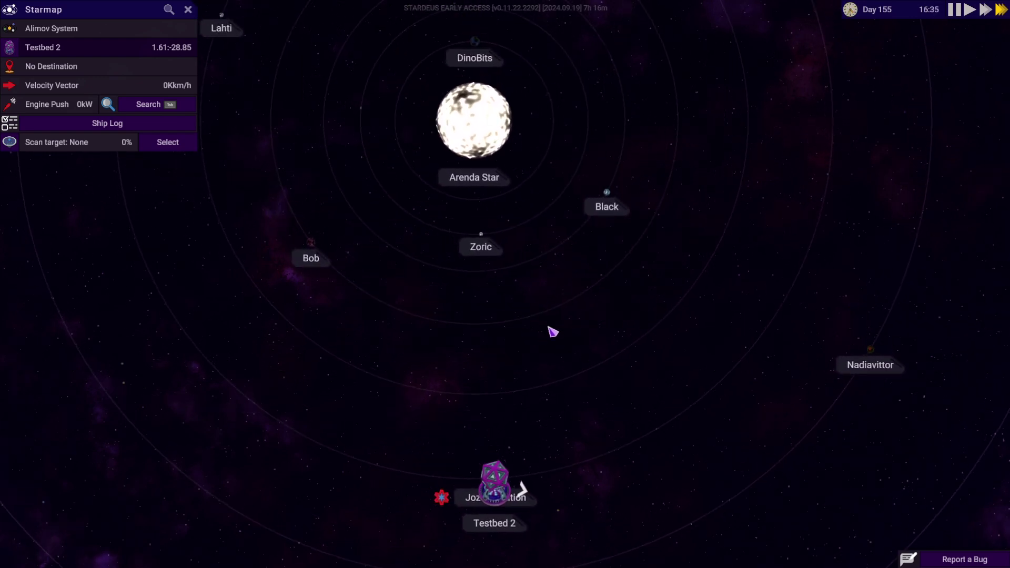
- Set the ship's course for the planet Bob
{"action": "left_click_drag", "start_coordinate": [617, 342], "coordinate": [519, 370]}
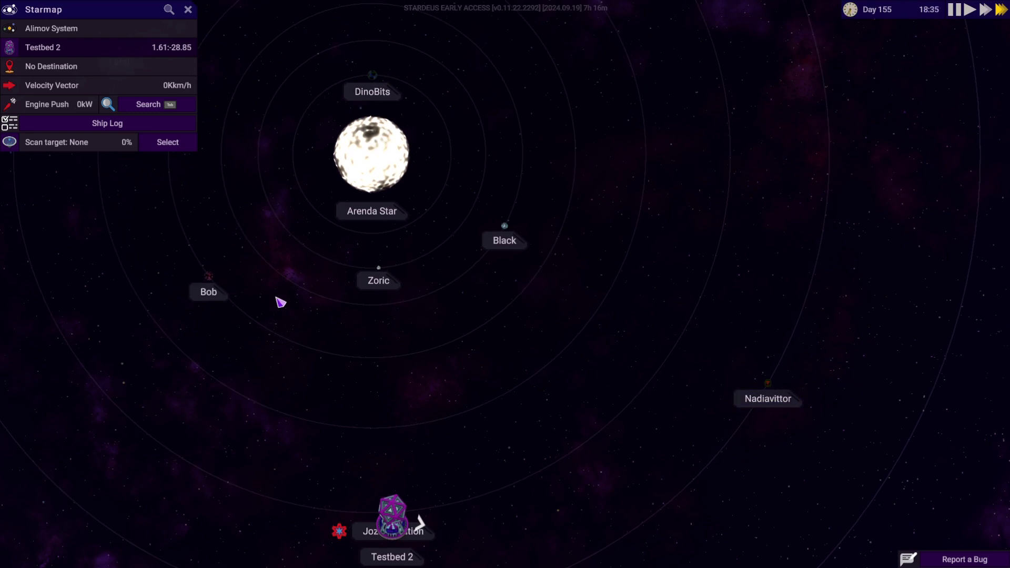
{"action": "left_click", "coordinate": [209, 282]}
{"action": "left_click", "coordinate": [396, 316]}
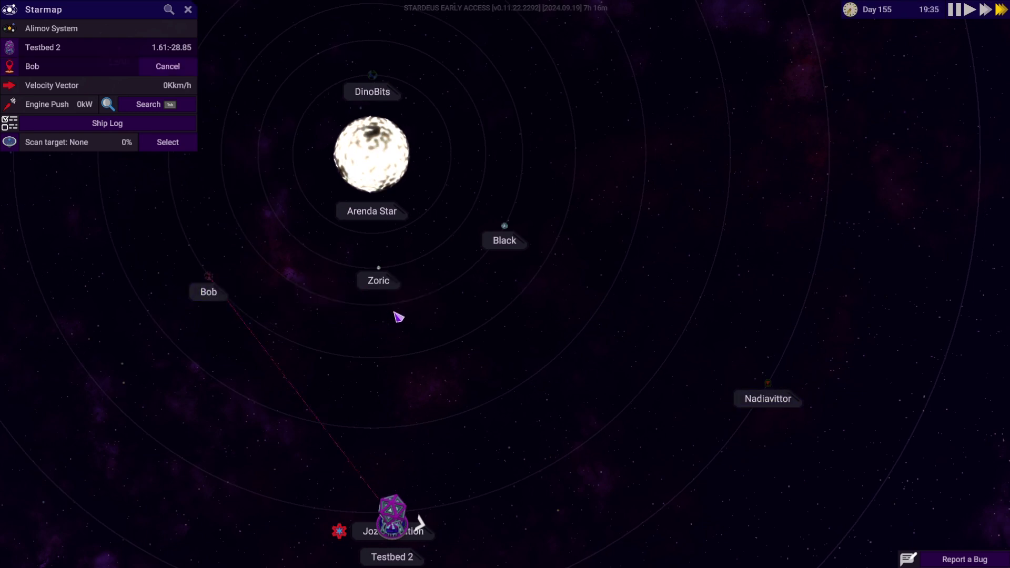
{"action": "left_click_drag", "start_coordinate": [344, 316], "coordinate": [473, 315]}
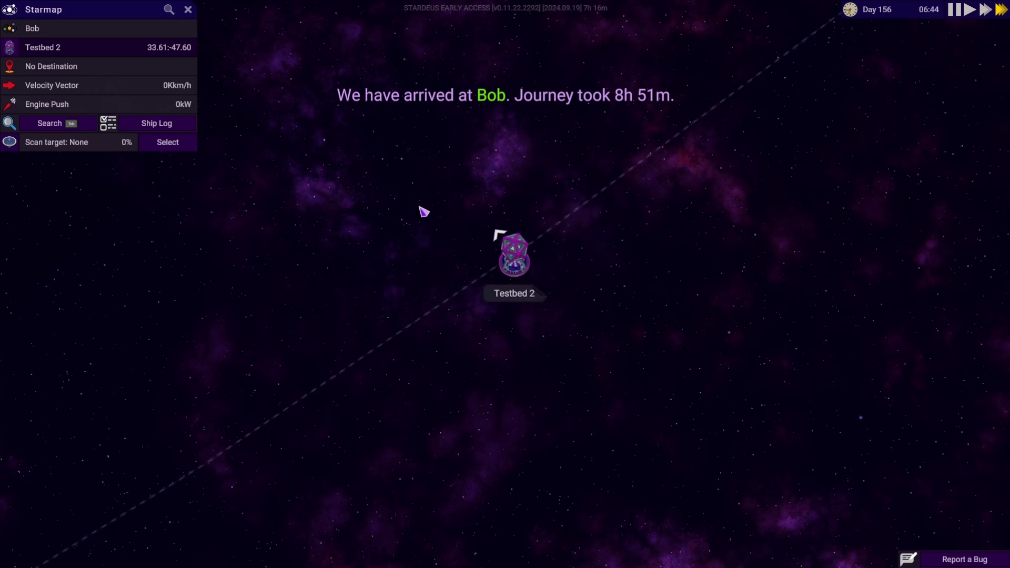
{"action": "scroll", "coordinate": [456, 280], "scroll_direction": "down", "scroll_amount": 3}
- Open the Unknown point of interest near Bob and begin an expedition
{"action": "left_click_drag", "start_coordinate": [457, 280], "coordinate": [671, 506]}
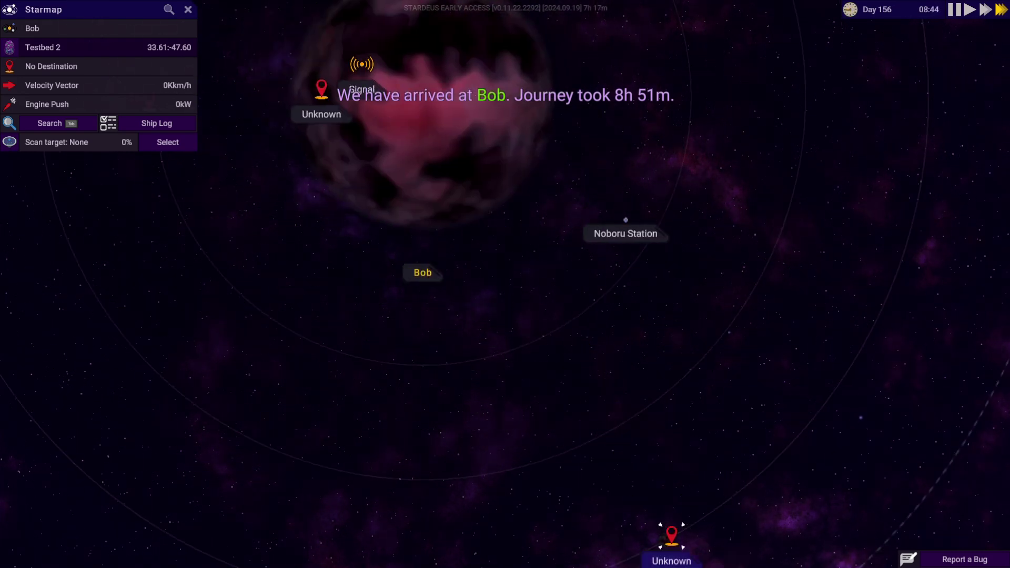
{"action": "left_click_drag", "start_coordinate": [657, 553], "coordinate": [595, 471]}
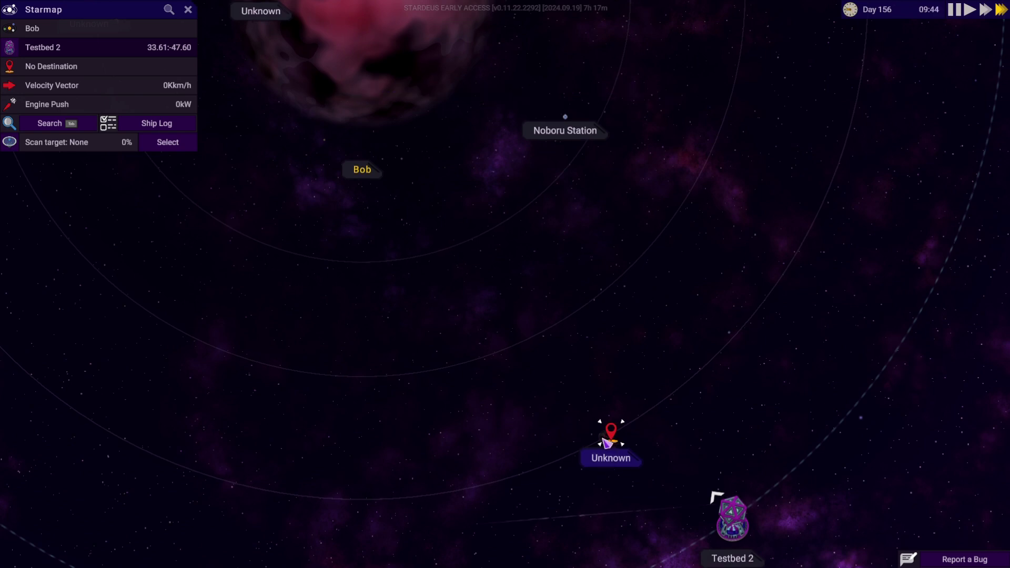
{"action": "left_click", "coordinate": [608, 442]}
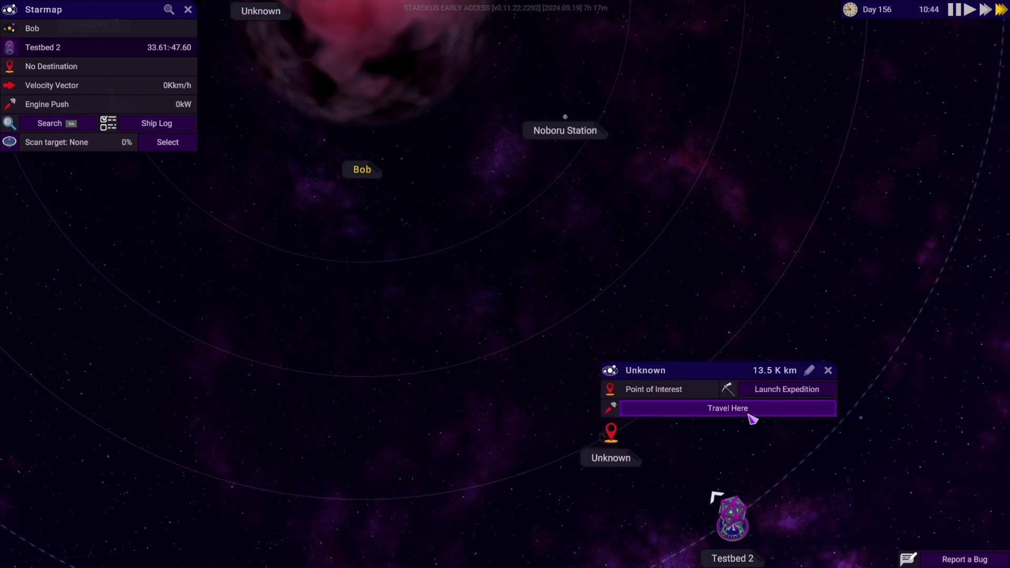
{"action": "left_click", "coordinate": [792, 392]}
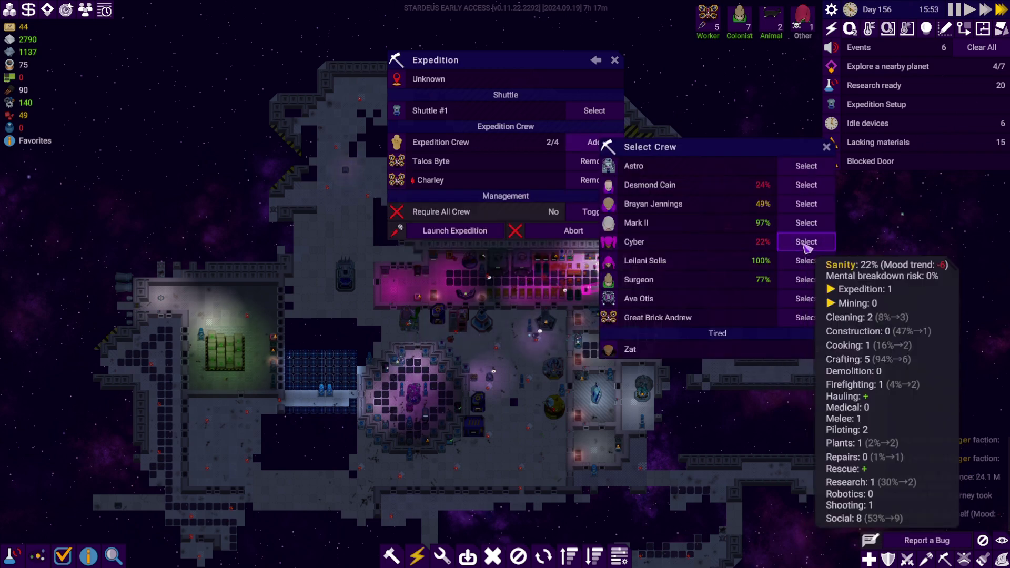
- Add two more crew to fill four slots, launch the shuttle, and acknowledge the heat warning
{"action": "left_click", "coordinate": [808, 261]}
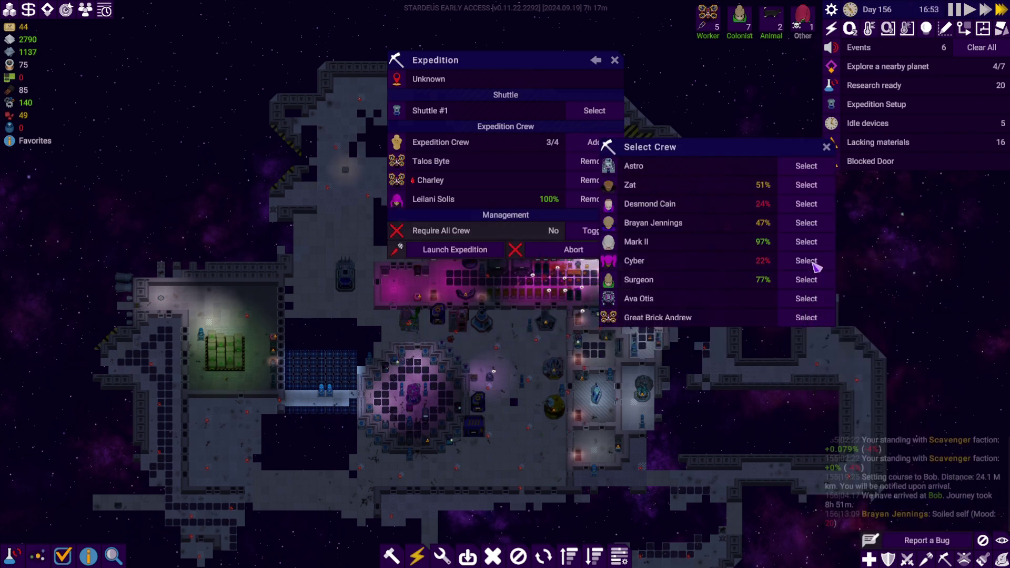
{"action": "left_click", "coordinate": [806, 280]}
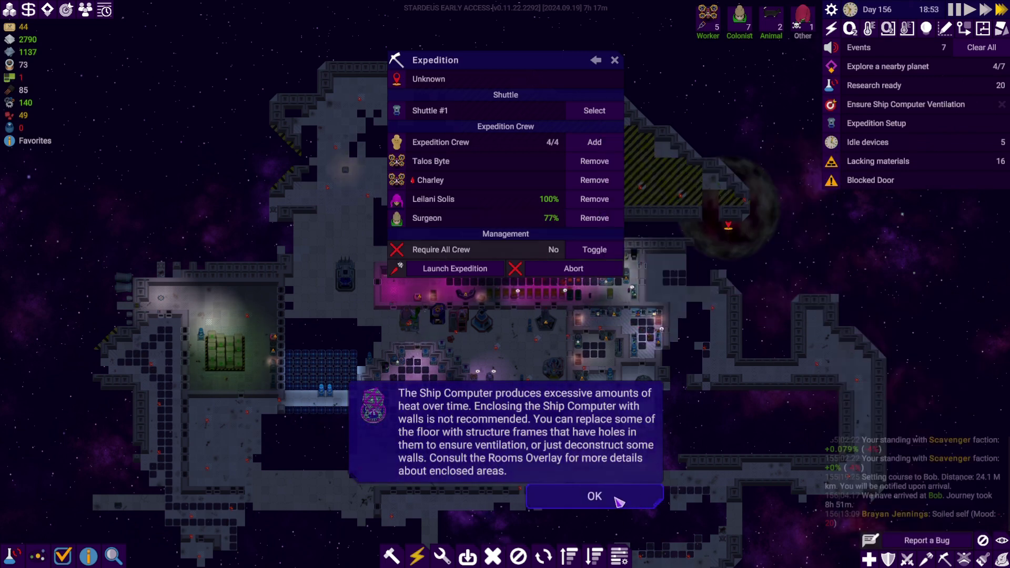
{"action": "left_click", "coordinate": [455, 268]}
{"action": "left_click", "coordinate": [595, 496]}
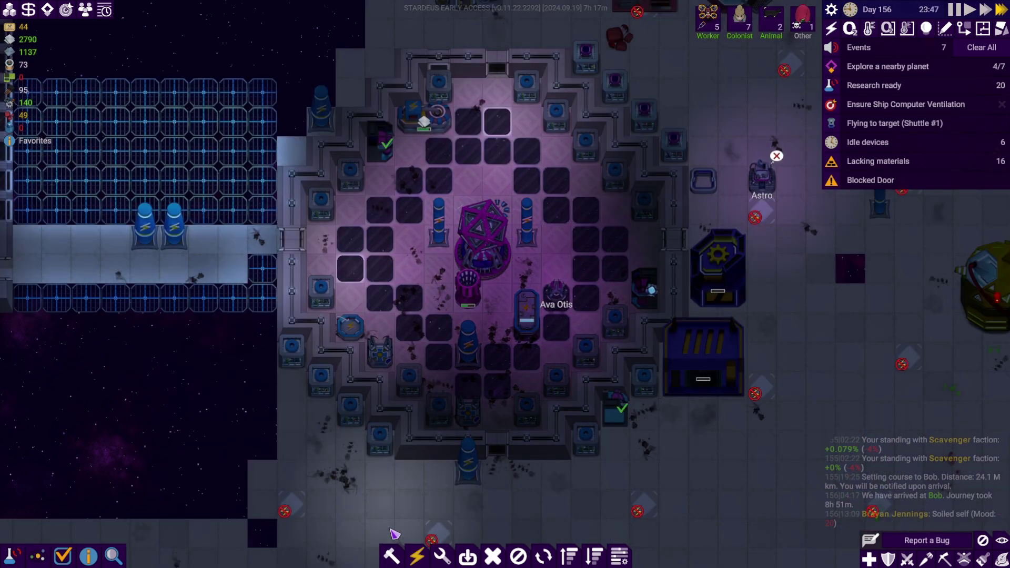
{"action": "left_click", "coordinate": [389, 556]}
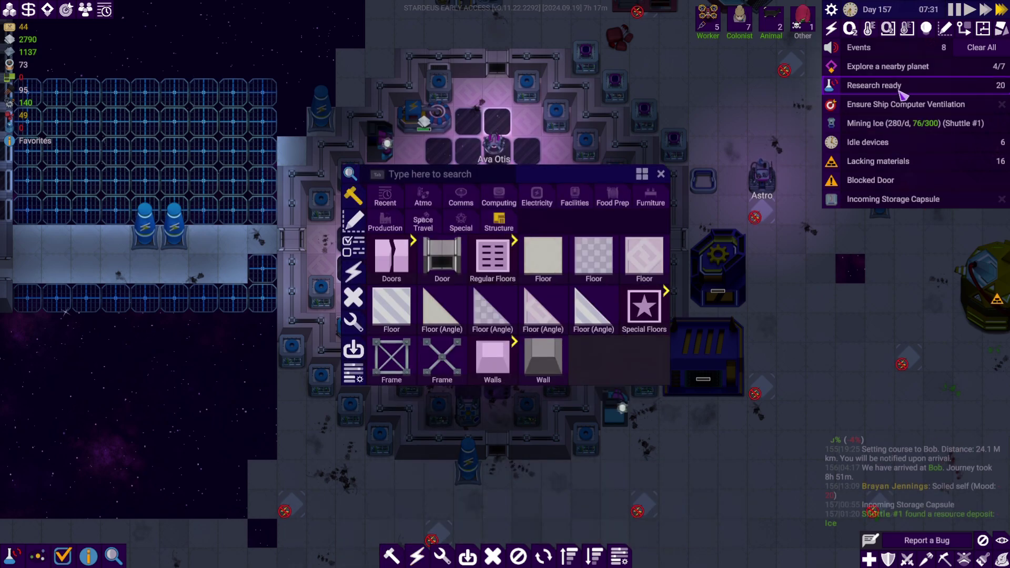
- Unlock Habitation and Atmosphere Control in the research tree
{"action": "left_click", "coordinate": [902, 87]}
{"action": "scroll", "coordinate": [472, 172], "scroll_direction": "down", "scroll_amount": 5}
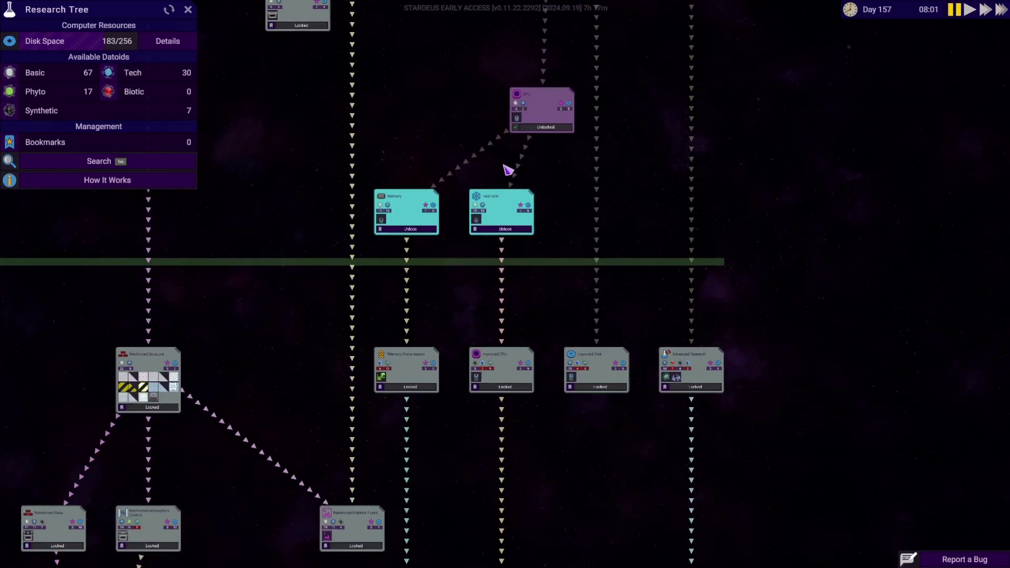
{"action": "scroll", "coordinate": [545, 198], "scroll_direction": "up", "scroll_amount": 2}
{"action": "scroll", "coordinate": [572, 182], "scroll_direction": "up", "scroll_amount": 1}
{"action": "scroll", "coordinate": [544, 193], "scroll_direction": "down", "scroll_amount": 3}
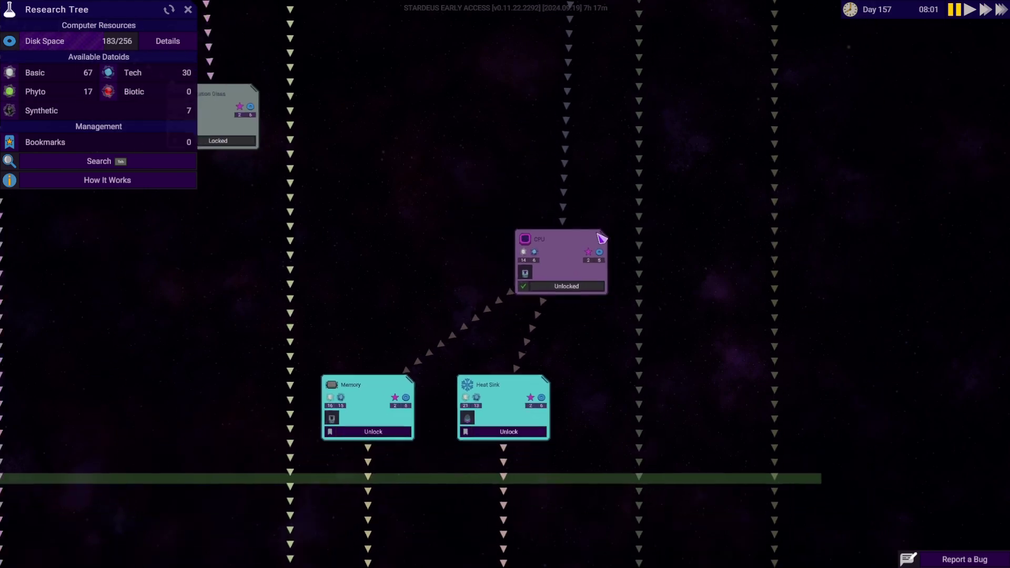
{"action": "scroll", "coordinate": [521, 198], "scroll_direction": "down", "scroll_amount": 3}
{"action": "scroll", "coordinate": [518, 199], "scroll_direction": "down", "scroll_amount": 3}
{"action": "scroll", "coordinate": [517, 199], "scroll_direction": "down", "scroll_amount": 2}
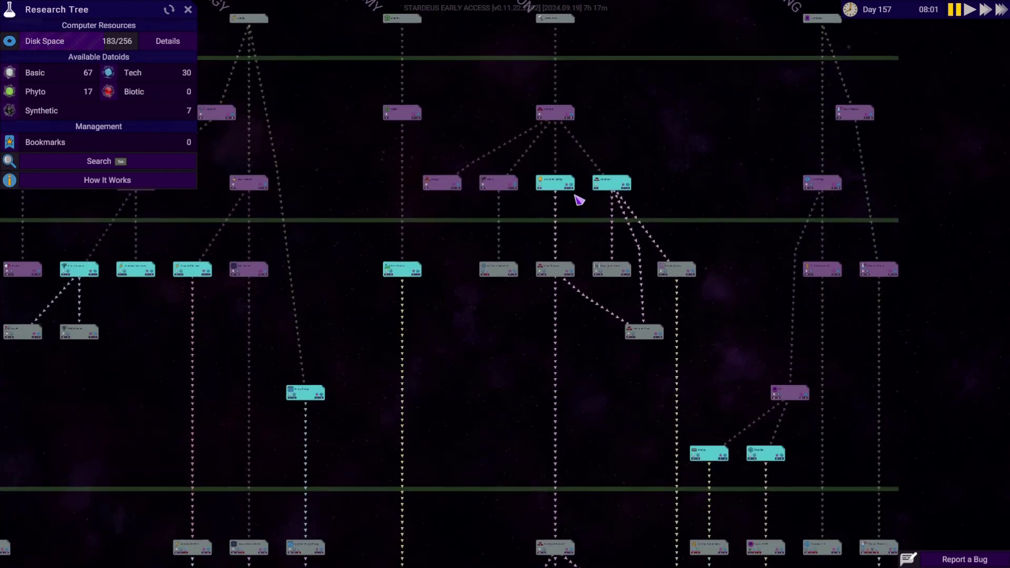
{"action": "scroll", "coordinate": [458, 205], "scroll_direction": "up", "scroll_amount": 4}
{"action": "scroll", "coordinate": [329, 212], "scroll_direction": "down", "scroll_amount": 2}
{"action": "scroll", "coordinate": [329, 212], "scroll_direction": "down", "scroll_amount": 2}
{"action": "left_click_drag", "start_coordinate": [329, 212], "coordinate": [530, 245]}
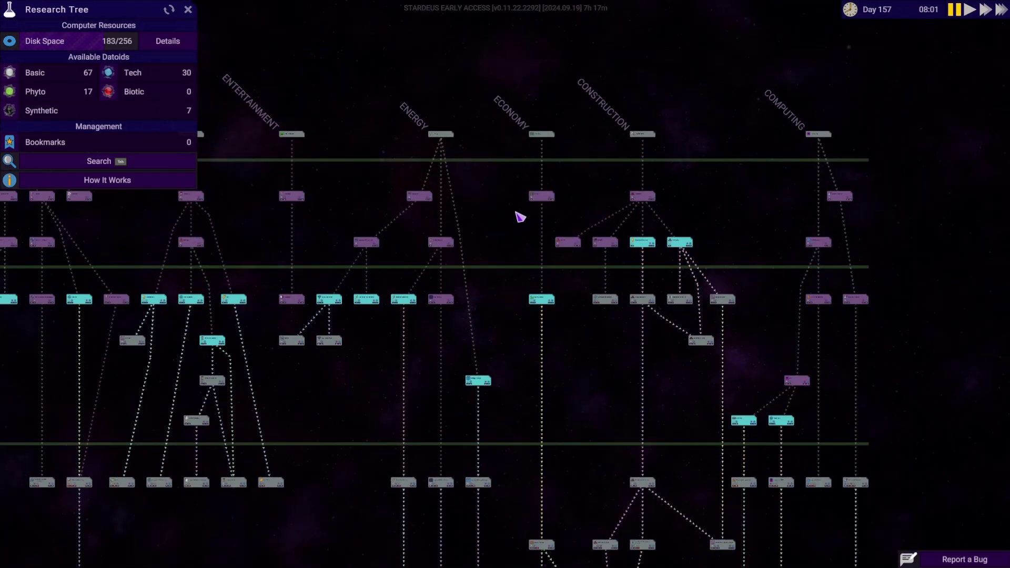
{"action": "scroll", "coordinate": [518, 216], "scroll_direction": "up", "scroll_amount": 3}
{"action": "scroll", "coordinate": [552, 229], "scroll_direction": "up", "scroll_amount": 3}
{"action": "scroll", "coordinate": [624, 244], "scroll_direction": "up", "scroll_amount": 2}
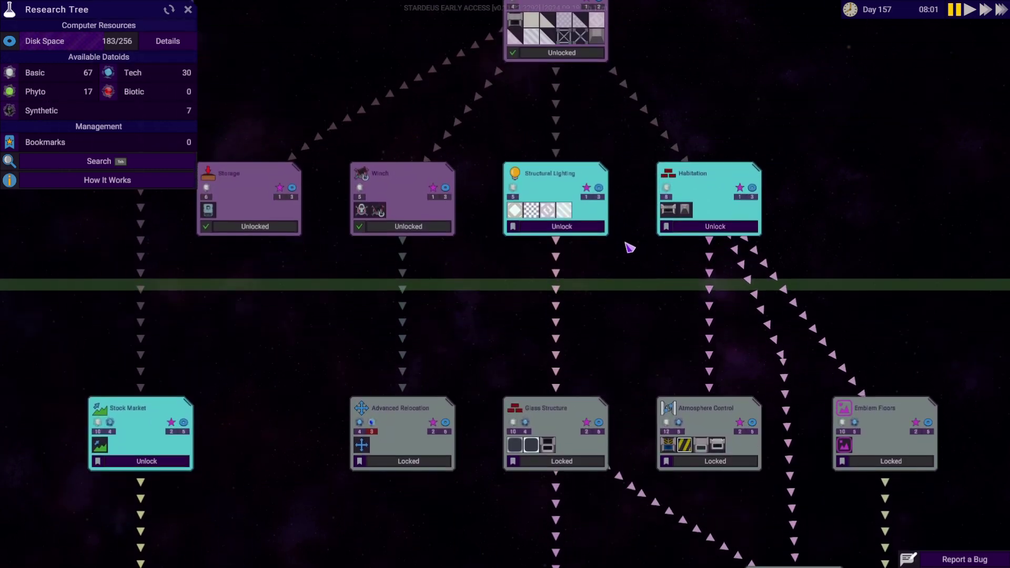
{"action": "scroll", "coordinate": [631, 248], "scroll_direction": "down", "scroll_amount": 1}
{"action": "left_click_drag", "start_coordinate": [624, 269], "coordinate": [593, 234]}
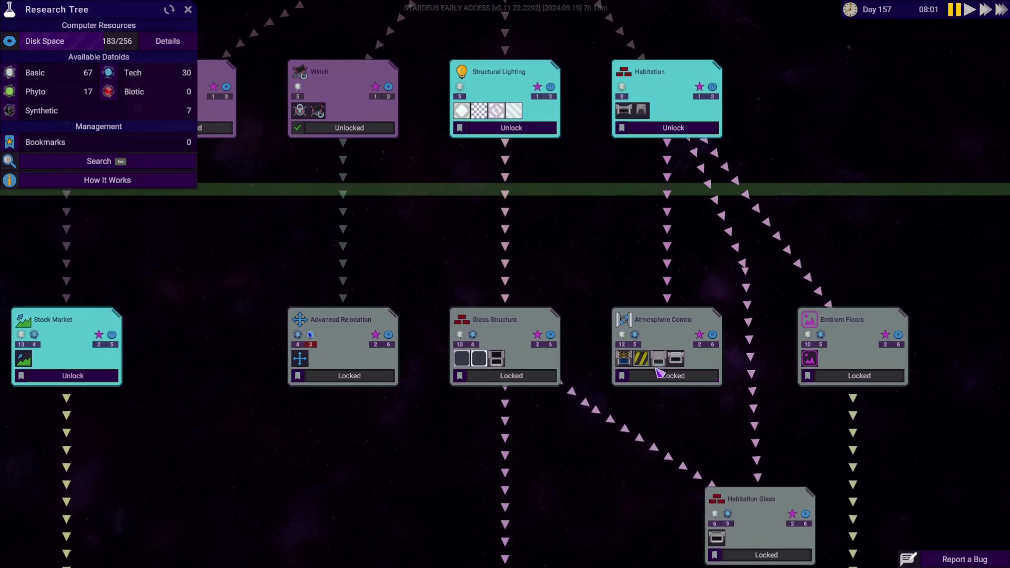
{"action": "left_click_drag", "start_coordinate": [659, 371], "coordinate": [622, 231]}
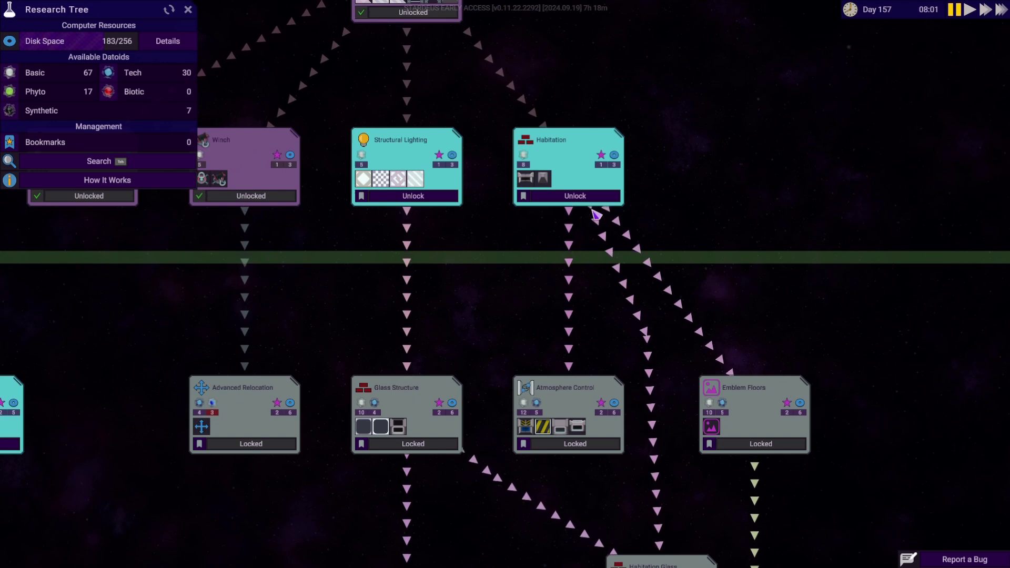
{"action": "left_click", "coordinate": [589, 197]}
{"action": "left_click_drag", "start_coordinate": [608, 394], "coordinate": [608, 252]}
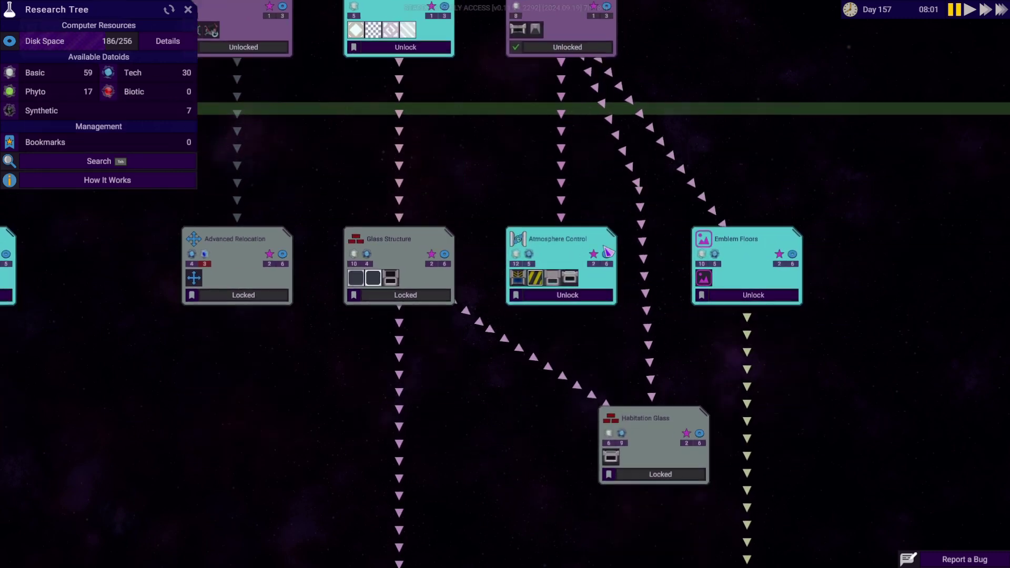
{"action": "scroll", "coordinate": [608, 252], "scroll_direction": "up", "scroll_amount": 2}
{"action": "left_click", "coordinate": [572, 288]}
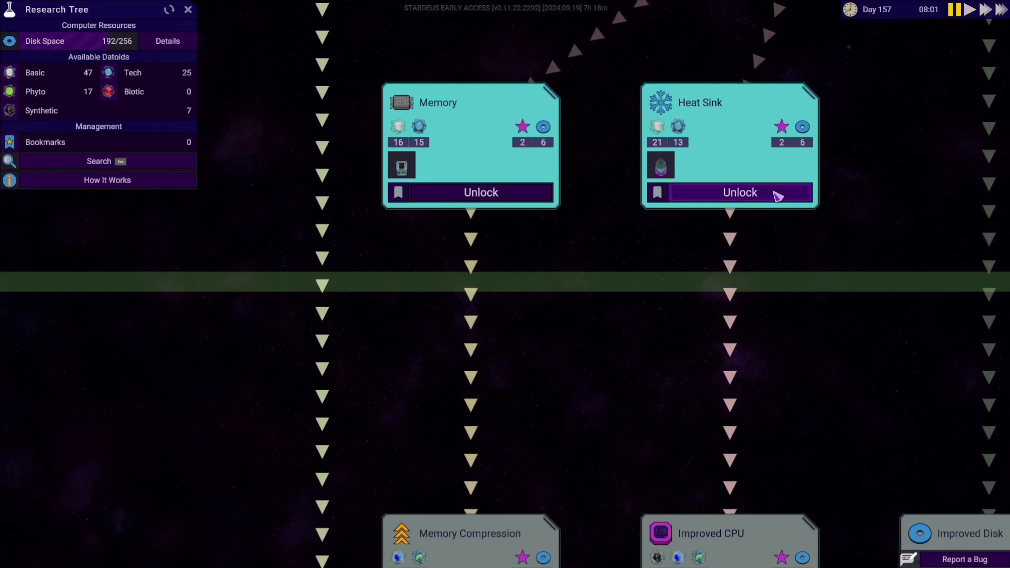
- Unlock Heat Sink, Energy Storage and Batteries, then close the research tree
{"action": "left_click", "coordinate": [778, 196]}
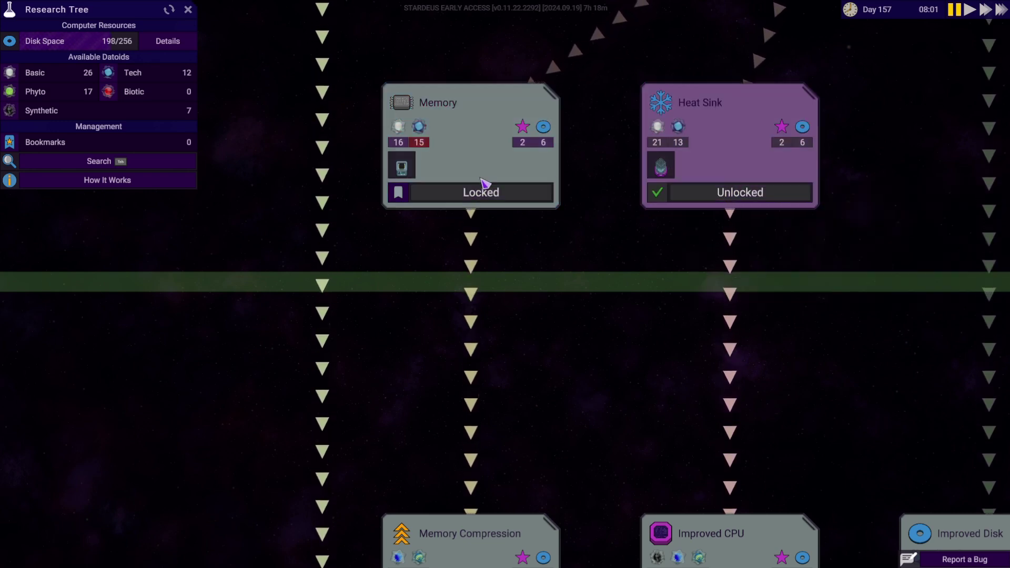
{"action": "scroll", "coordinate": [483, 183], "scroll_direction": "down", "scroll_amount": 5}
{"action": "mouse_move", "coordinate": [584, 276]}
{"action": "left_mouse_down"}
{"action": "mouse_move", "coordinate": [549, 227]}
{"action": "mouse_move", "coordinate": [489, 205]}
{"action": "mouse_move", "coordinate": [568, 202]}
{"action": "left_mouse_up"}
{"action": "scroll", "coordinate": [505, 292], "scroll_direction": "up", "scroll_amount": 5}
{"action": "scroll", "coordinate": [465, 320], "scroll_direction": "up", "scroll_amount": 3}
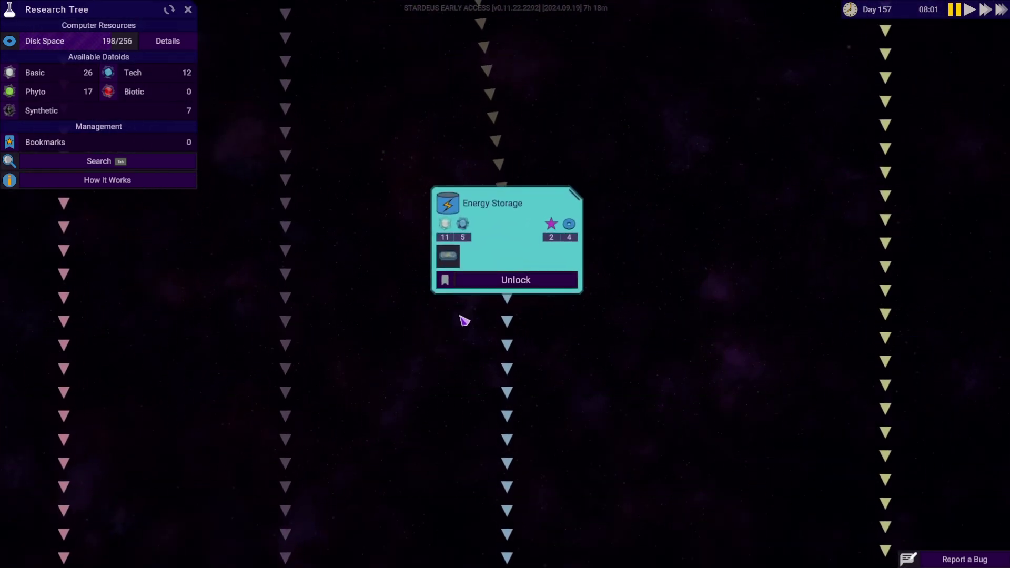
{"action": "scroll", "coordinate": [464, 319], "scroll_direction": "down", "scroll_amount": 5}
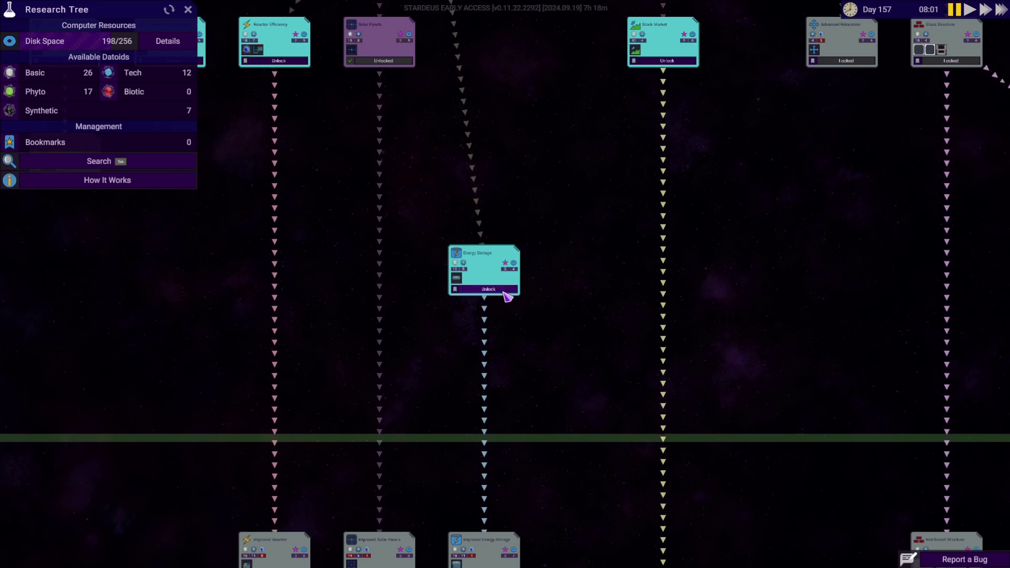
{"action": "left_click", "coordinate": [509, 297]}
{"action": "mouse_move", "coordinate": [509, 296]}
{"action": "left_mouse_down"}
{"action": "mouse_move", "coordinate": [593, 280]}
{"action": "mouse_move", "coordinate": [514, 308]}
{"action": "left_mouse_up"}
{"action": "scroll", "coordinate": [497, 291], "scroll_direction": "up", "scroll_amount": 6}
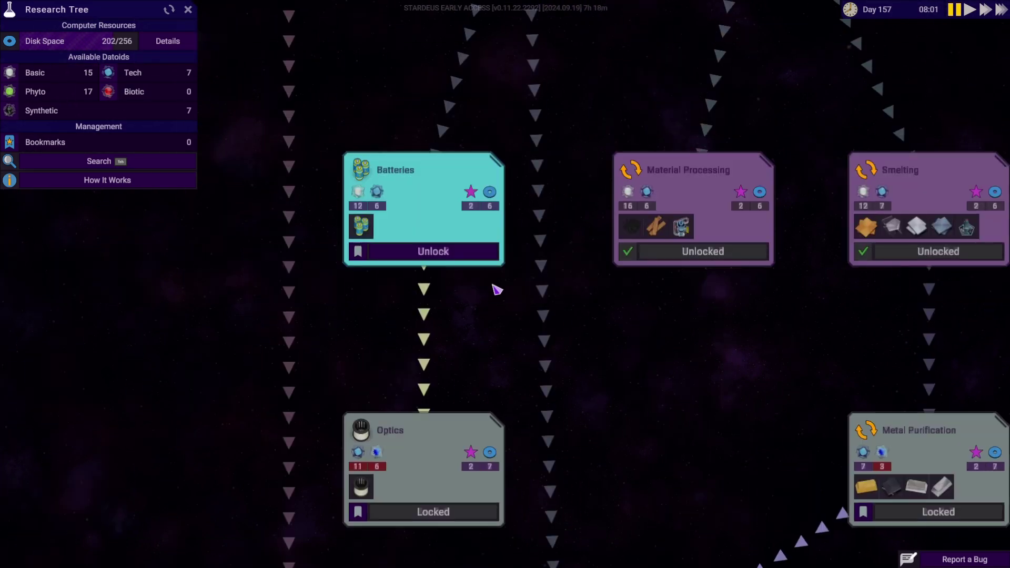
{"action": "scroll", "coordinate": [497, 291], "scroll_direction": "down", "scroll_amount": 5}
{"action": "left_click", "coordinate": [443, 257]}
{"action": "scroll", "coordinate": [474, 261], "scroll_direction": "up", "scroll_amount": 4}
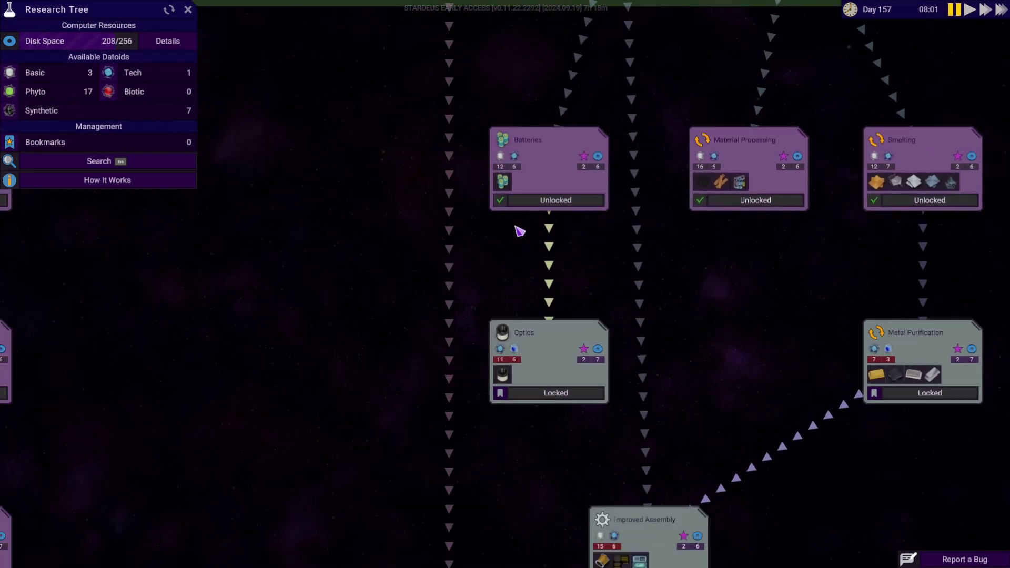
{"action": "key", "text": "Escape"}
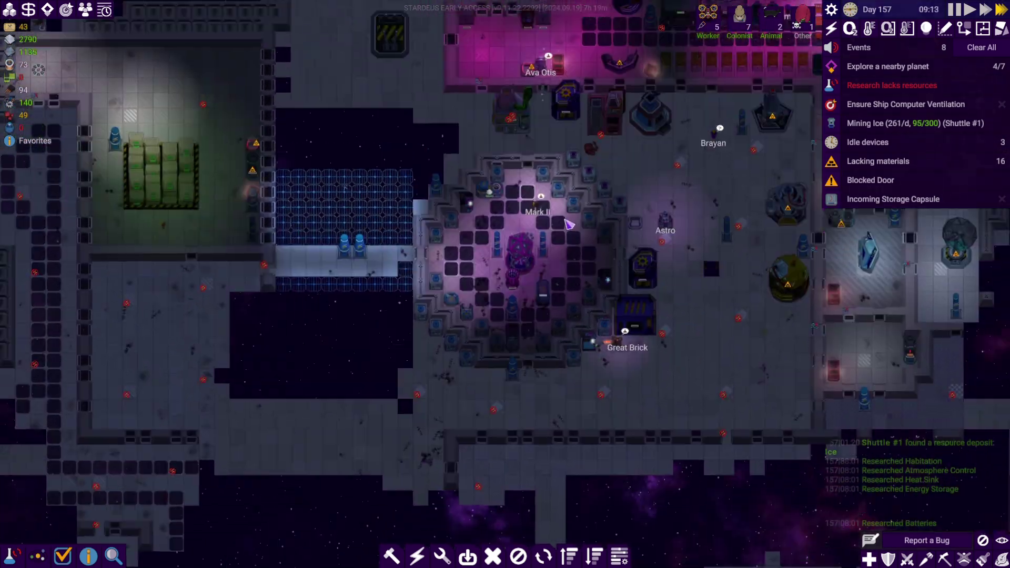
- Plan two Heat Sink blueprints beside the Ship Computer and dismiss its ventilation warning
{"action": "mouse_move", "coordinate": [568, 225]}
{"action": "left_mouse_down"}
{"action": "mouse_move", "coordinate": [505, 261]}
{"action": "mouse_move", "coordinate": [635, 237]}
{"action": "left_mouse_up"}
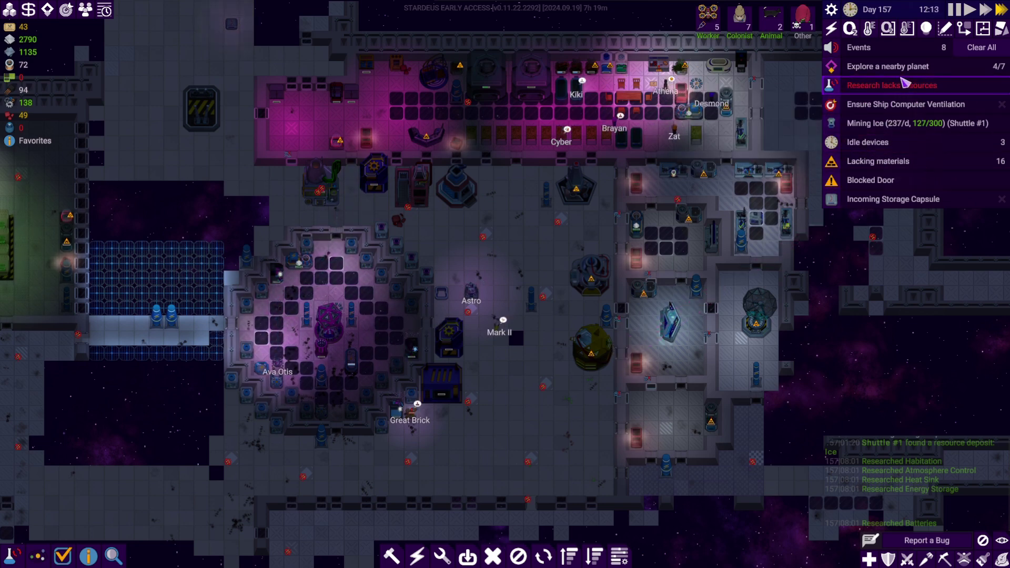
{"action": "left_click", "coordinate": [890, 104]}
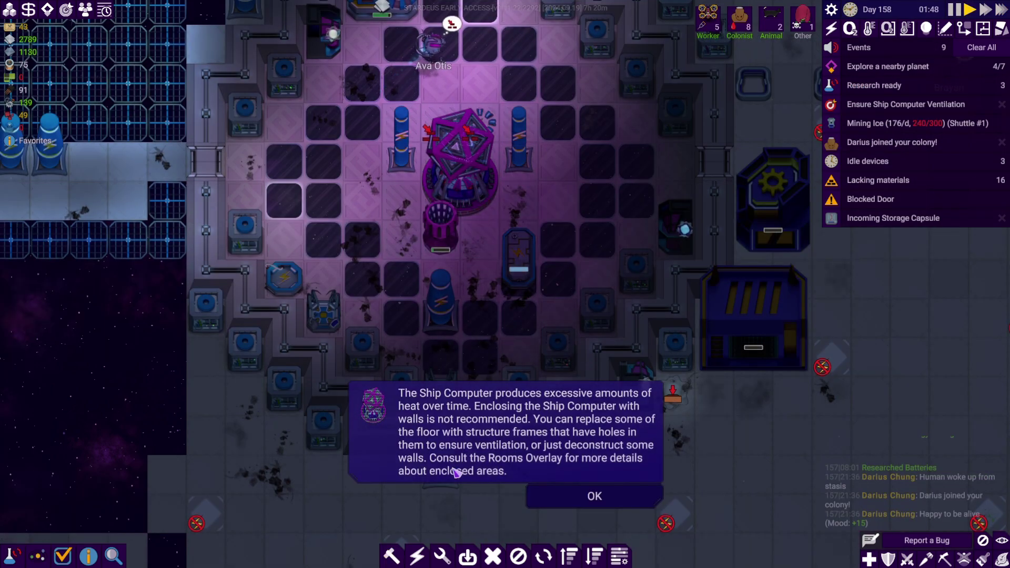
{"action": "left_click", "coordinate": [391, 556]}
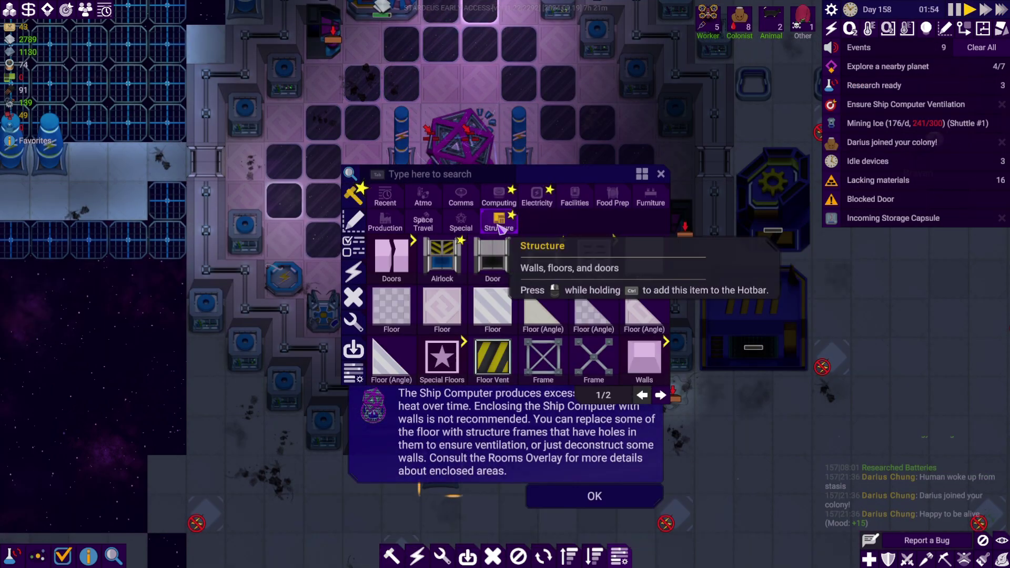
{"action": "left_click", "coordinate": [537, 197]}
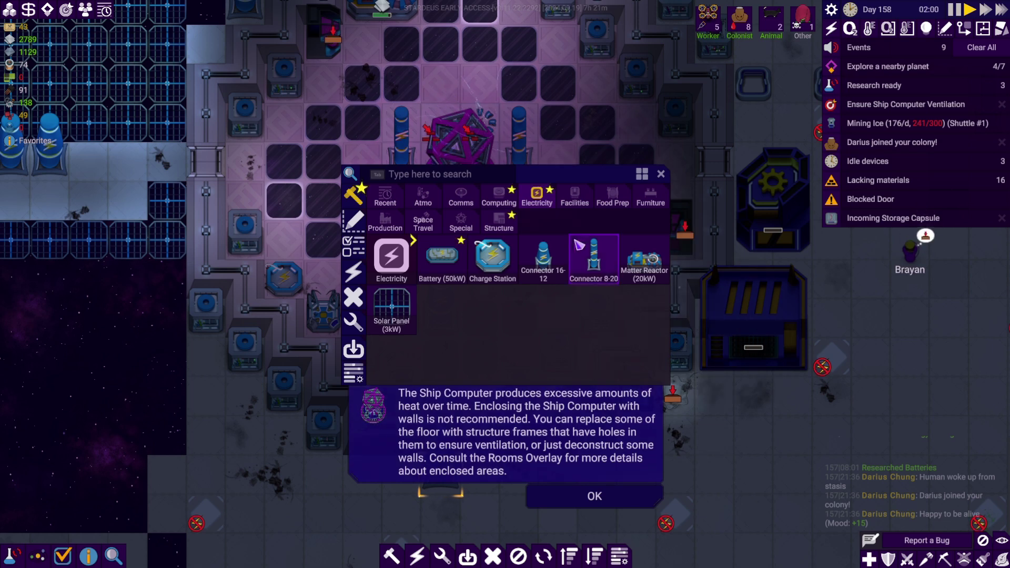
{"action": "left_click", "coordinate": [498, 198]}
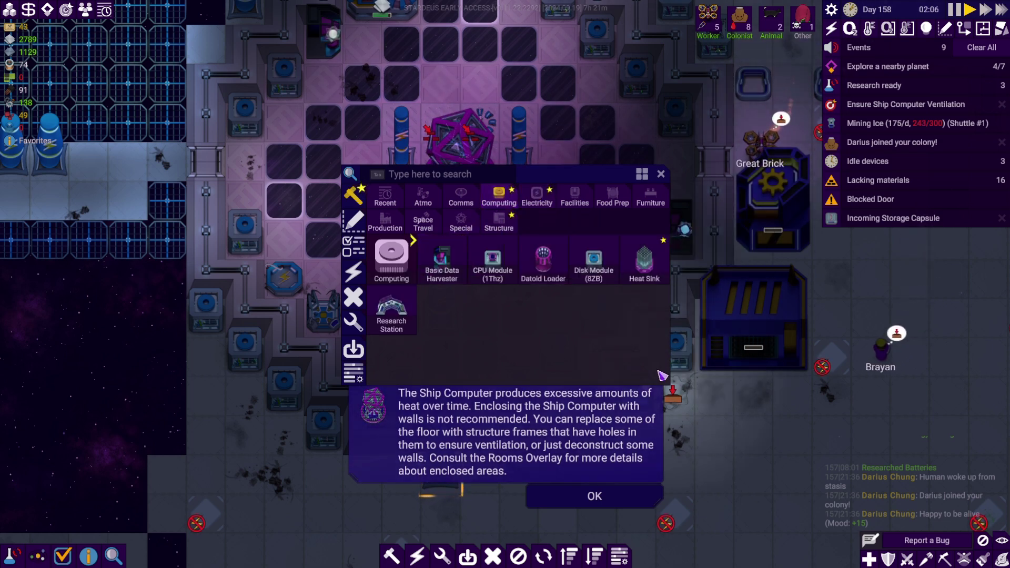
{"action": "left_click", "coordinate": [642, 260]}
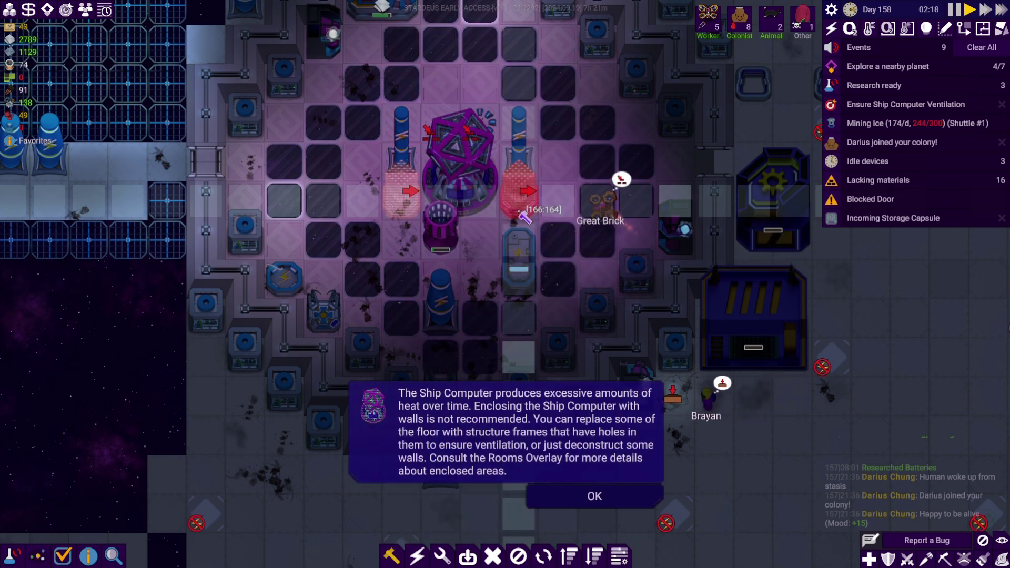
{"action": "scroll", "coordinate": [552, 213], "scroll_direction": "down", "scroll_amount": 2}
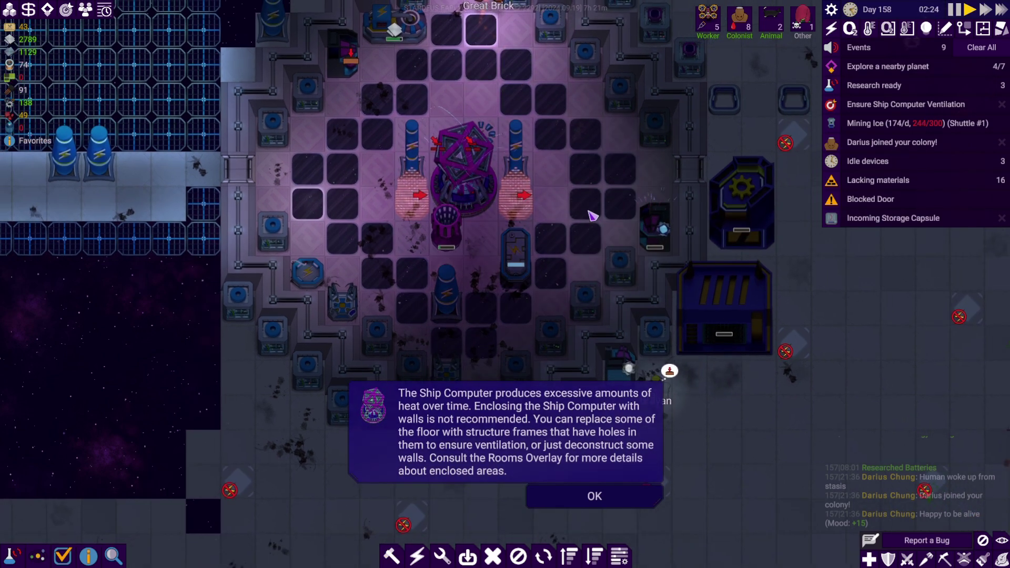
{"action": "scroll", "coordinate": [592, 215], "scroll_direction": "up", "scroll_amount": 1}
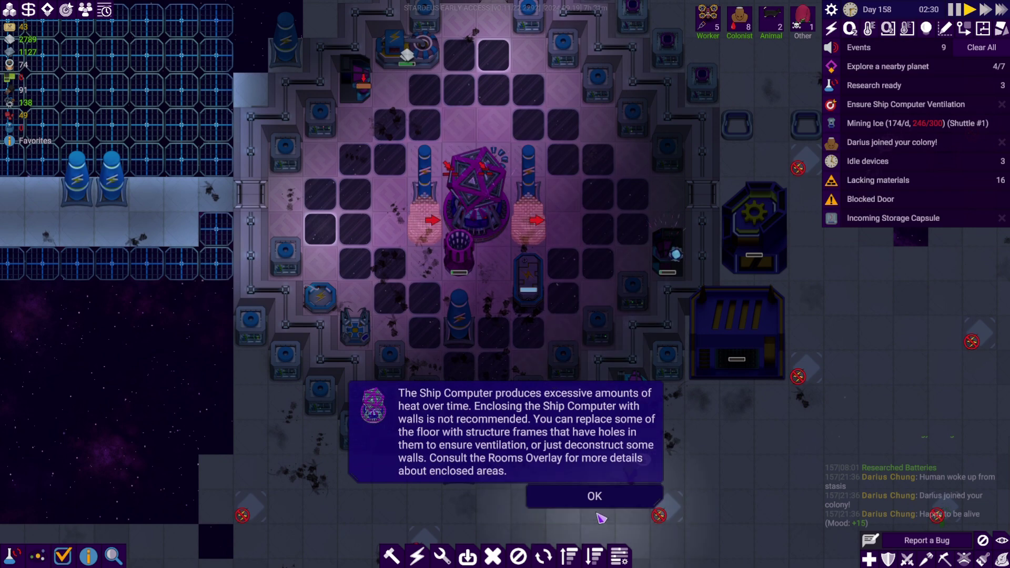
{"action": "left_click", "coordinate": [595, 497]}
{"action": "key", "text": "Tab"}
- Plan four Battery (50kW) blueprints along the storage room's lower edge, then view the whole station
{"action": "left_click", "coordinate": [538, 199]}
{"action": "left_click", "coordinate": [442, 261]}
{"action": "left_click_drag", "start_coordinate": [505, 284], "coordinate": [711, 316]}
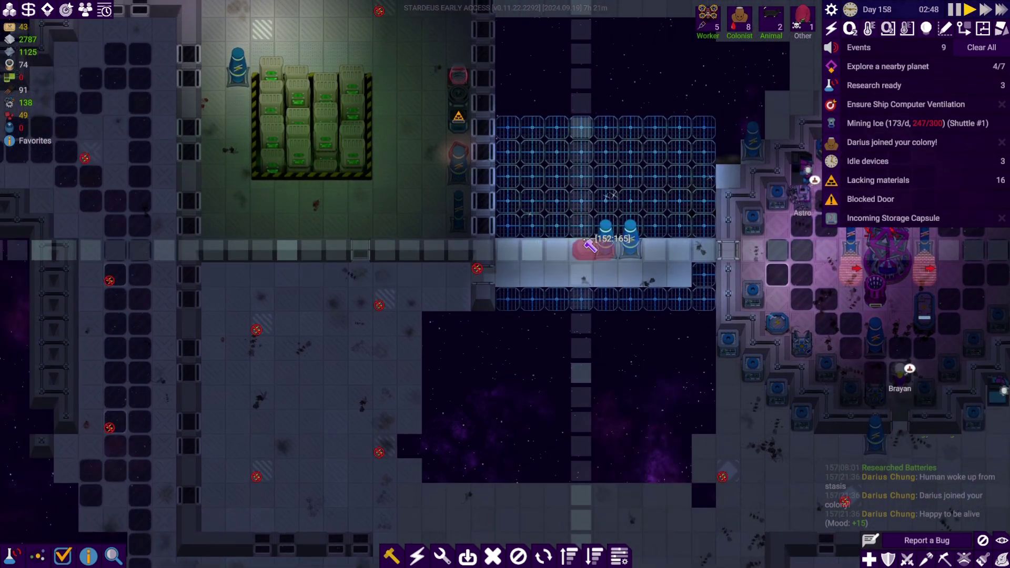
{"action": "left_click", "coordinate": [418, 225]}
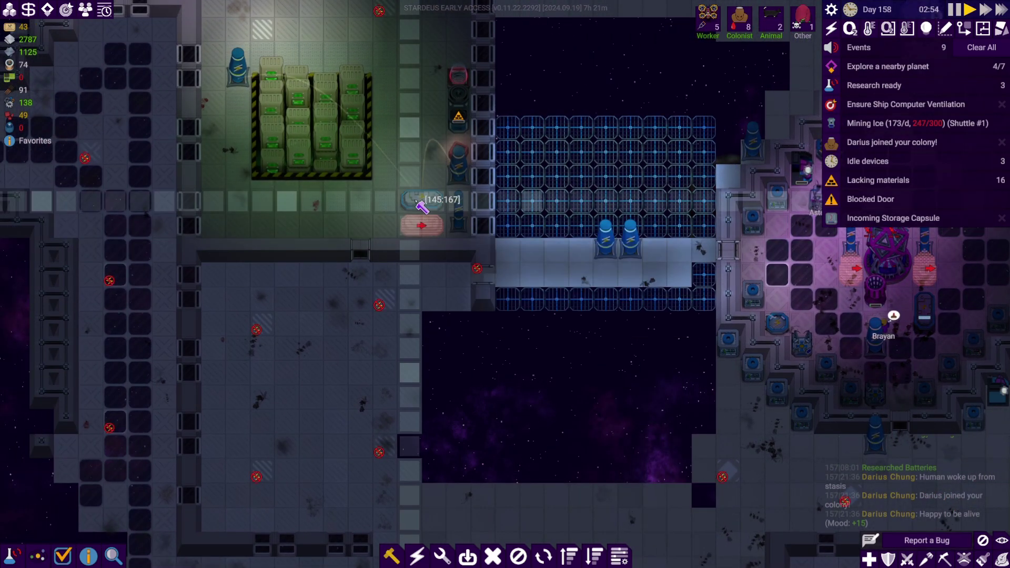
{"action": "left_click", "coordinate": [421, 204]}
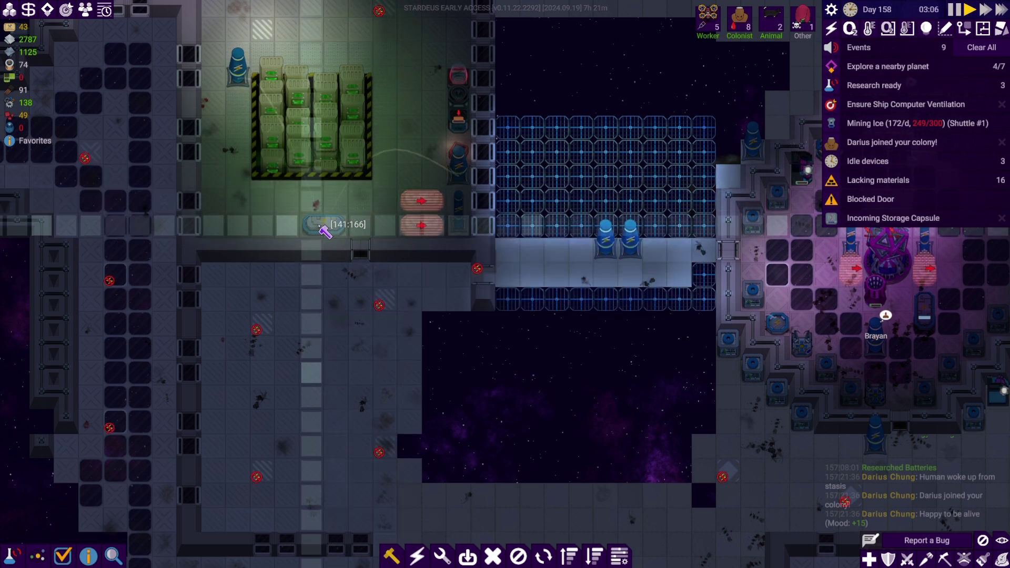
{"action": "left_click", "coordinate": [298, 231]}
{"action": "left_click", "coordinate": [359, 204]}
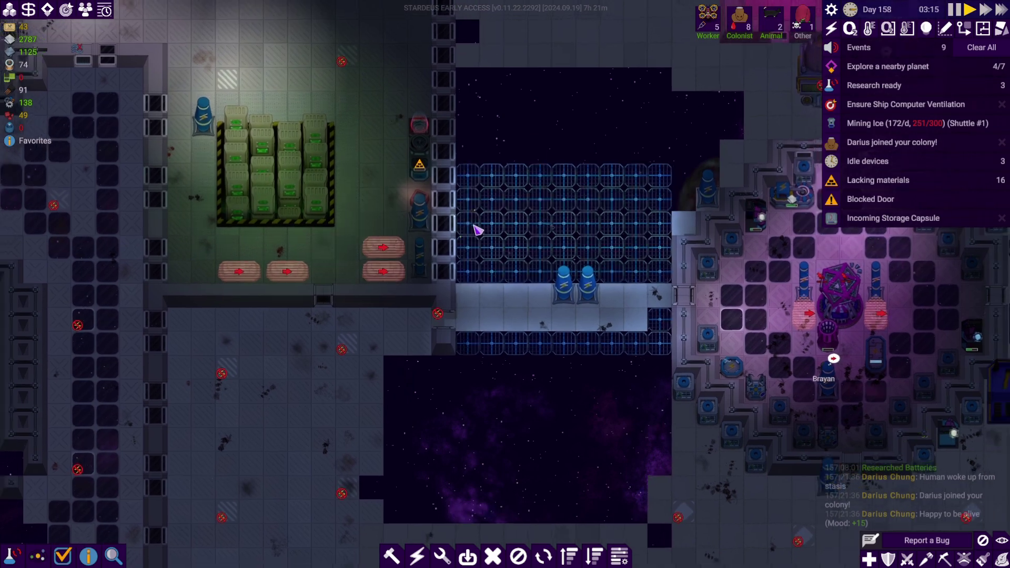
{"action": "scroll", "coordinate": [377, 207], "scroll_direction": "down", "scroll_amount": 4}
{"action": "left_click_drag", "start_coordinate": [474, 237], "coordinate": [355, 261]}
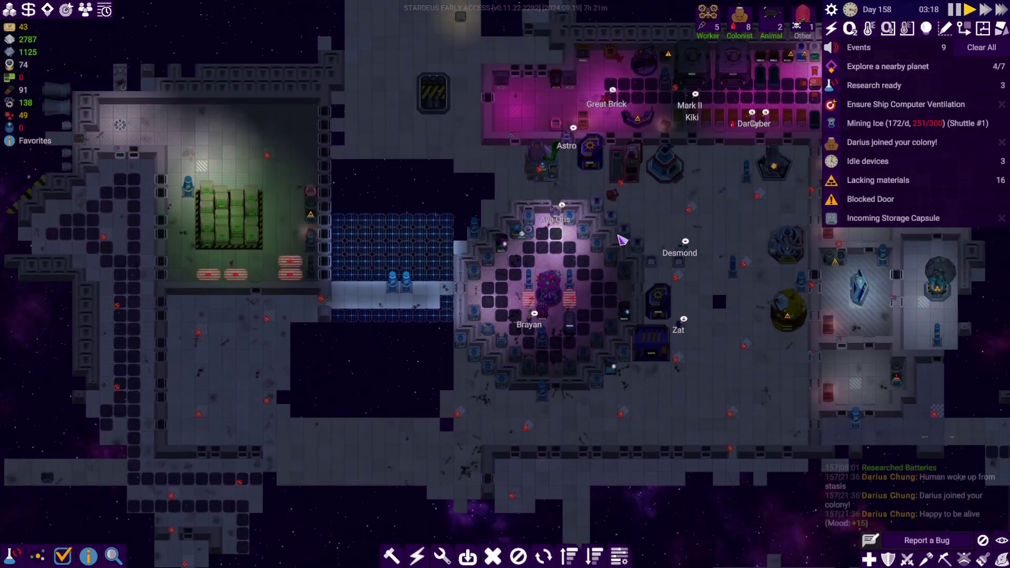
{"action": "left_click", "coordinate": [1002, 10]}
- Order the floor socket beside the Ship Computer to be relocated
{"action": "left_click_drag", "start_coordinate": [552, 276], "coordinate": [499, 244]}
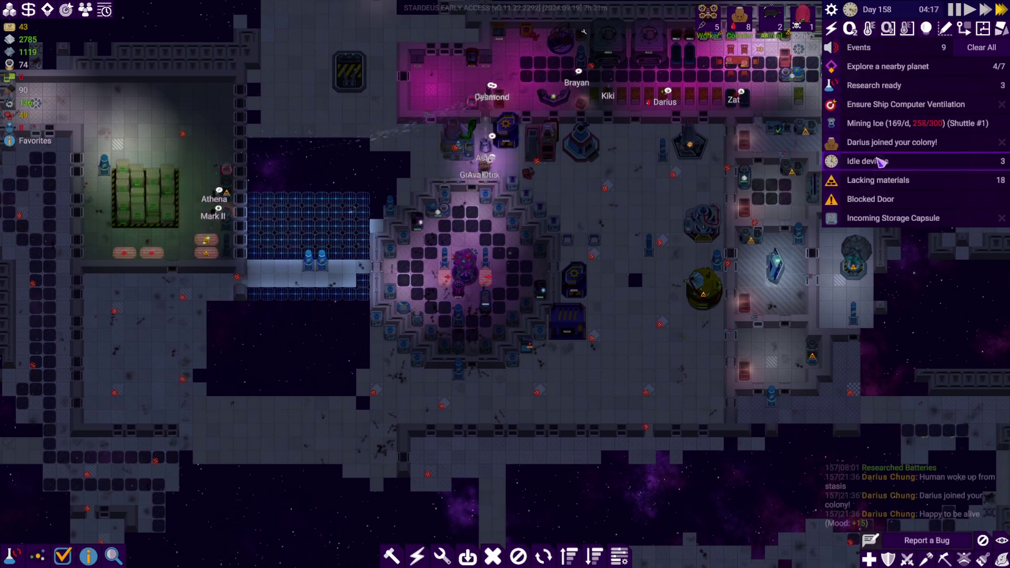
{"action": "scroll", "coordinate": [505, 252], "scroll_direction": "up", "scroll_amount": 4}
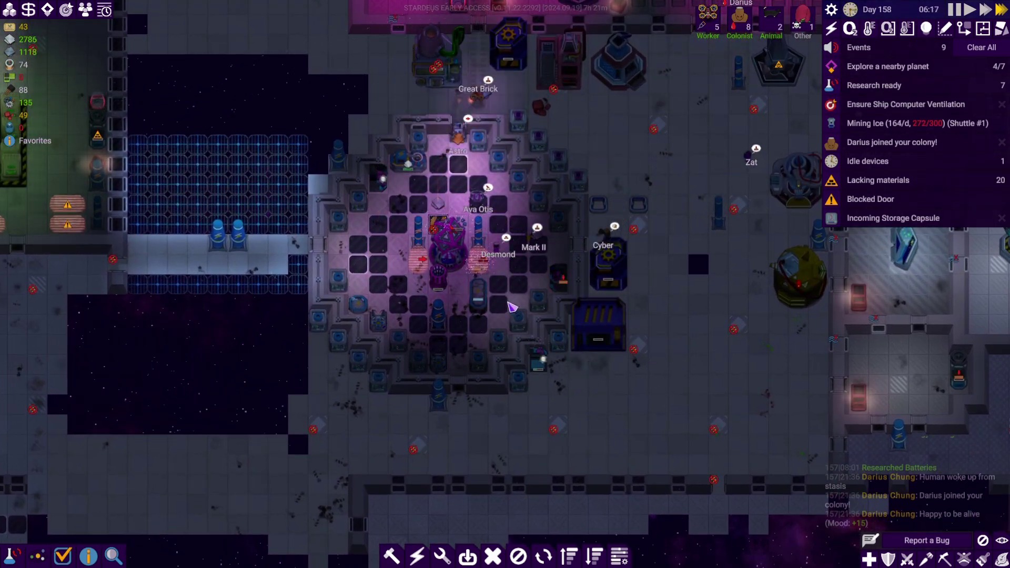
{"action": "scroll", "coordinate": [511, 307], "scroll_direction": "up", "scroll_amount": 3}
{"action": "scroll", "coordinate": [474, 284], "scroll_direction": "up", "scroll_amount": 2}
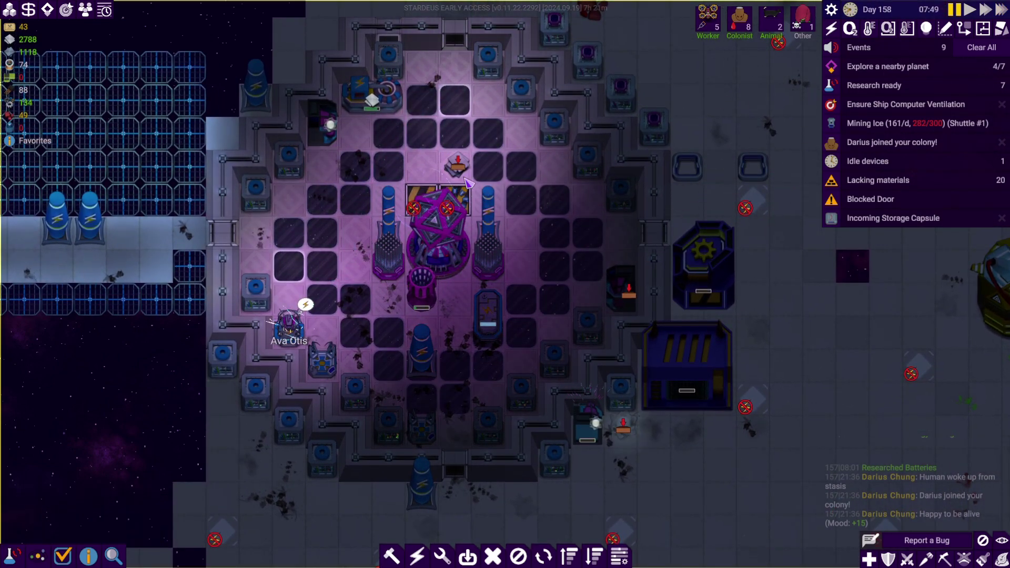
{"action": "left_click", "coordinate": [469, 203]}
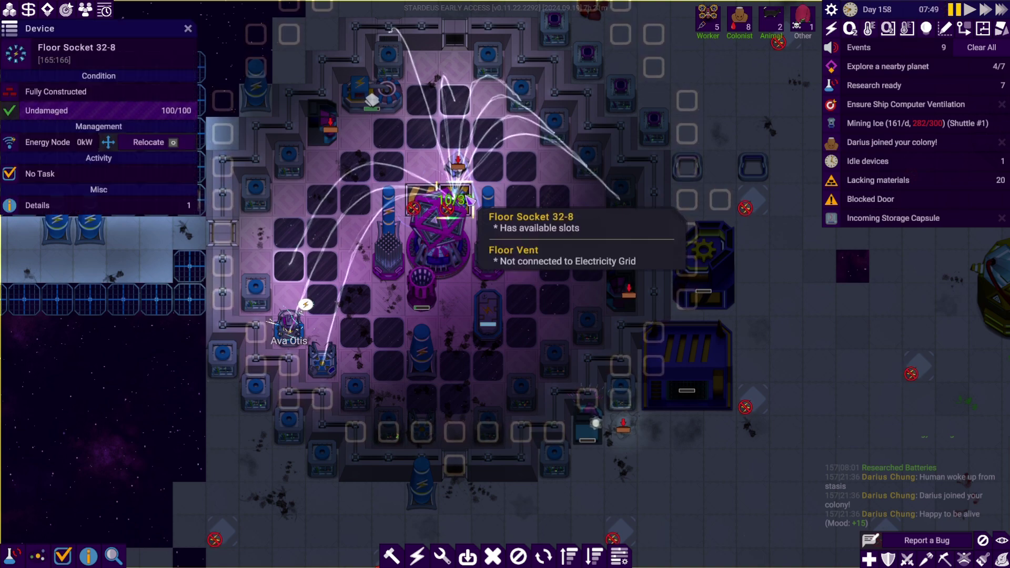
{"action": "right_click", "coordinate": [470, 204]}
{"action": "left_click", "coordinate": [523, 273]}
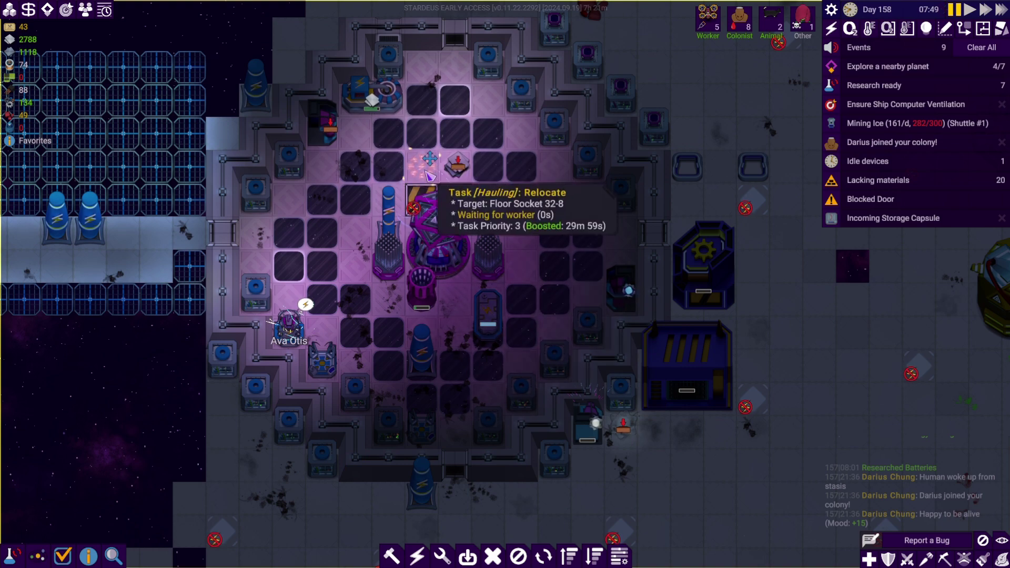
- Cancel the floor socket's pending relocation order
{"action": "left_click", "coordinate": [456, 207]}
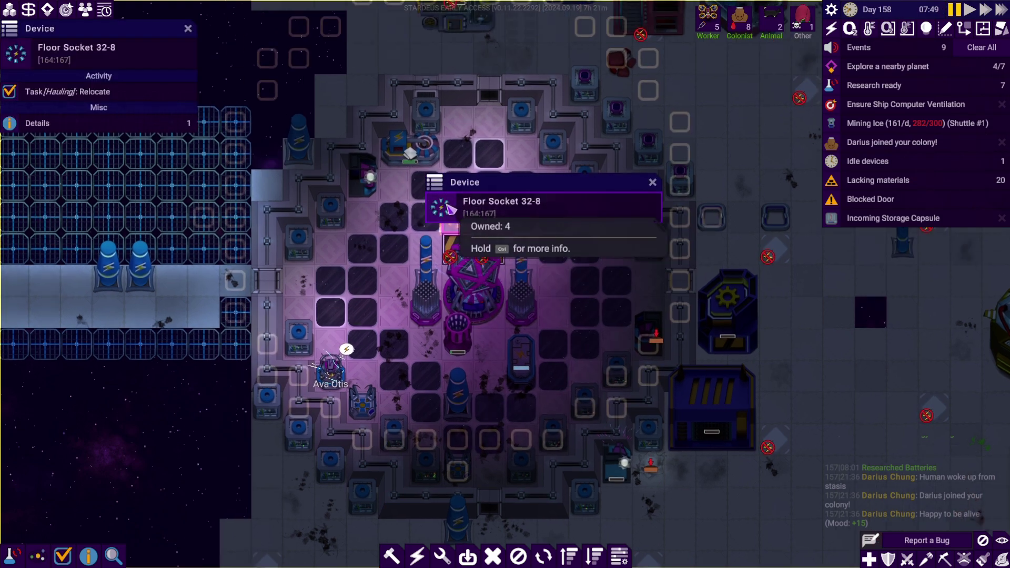
{"action": "scroll", "coordinate": [513, 277], "scroll_direction": "down", "scroll_amount": 2}
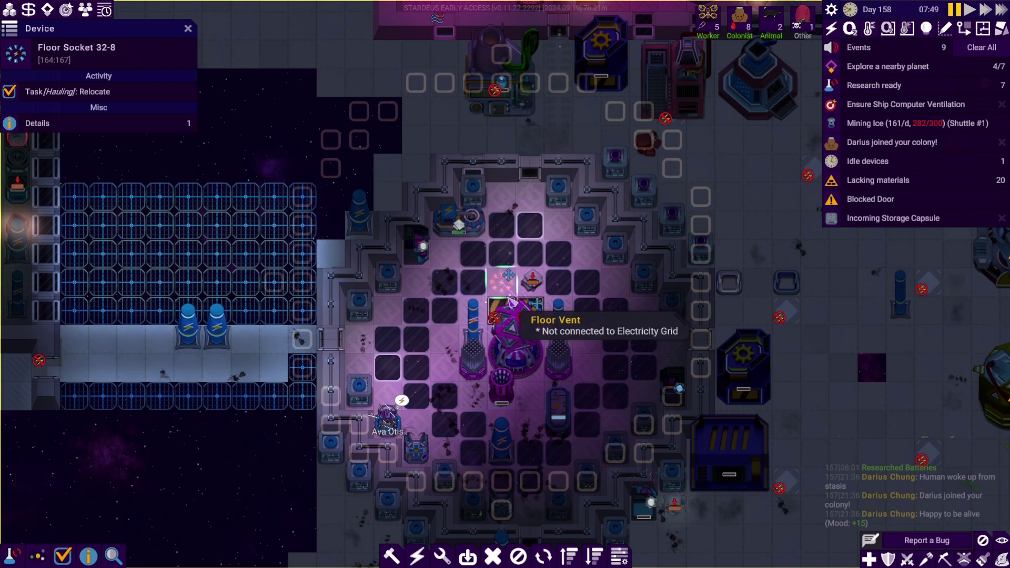
{"action": "left_click", "coordinate": [492, 555]}
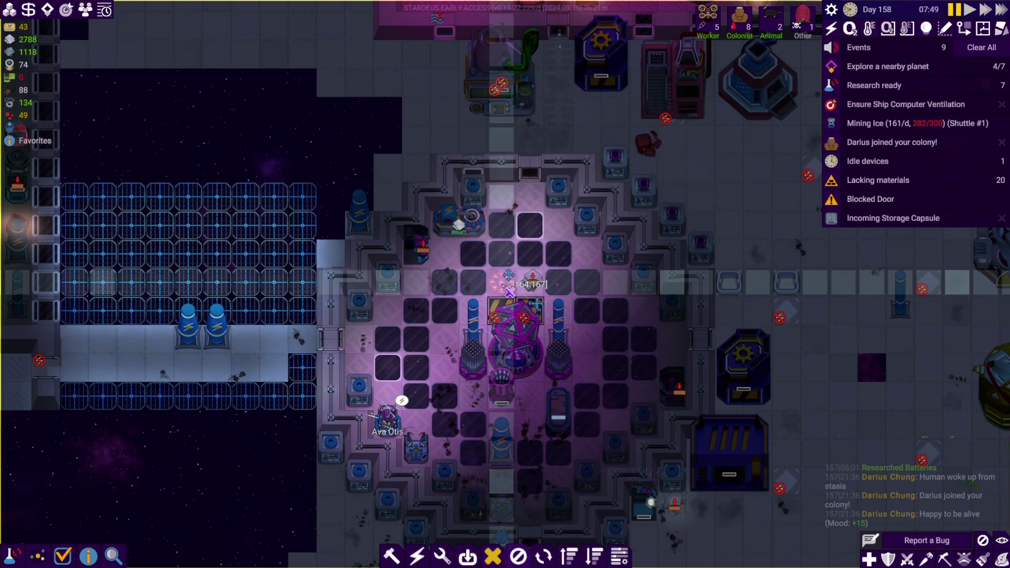
{"action": "left_click", "coordinate": [523, 308]}
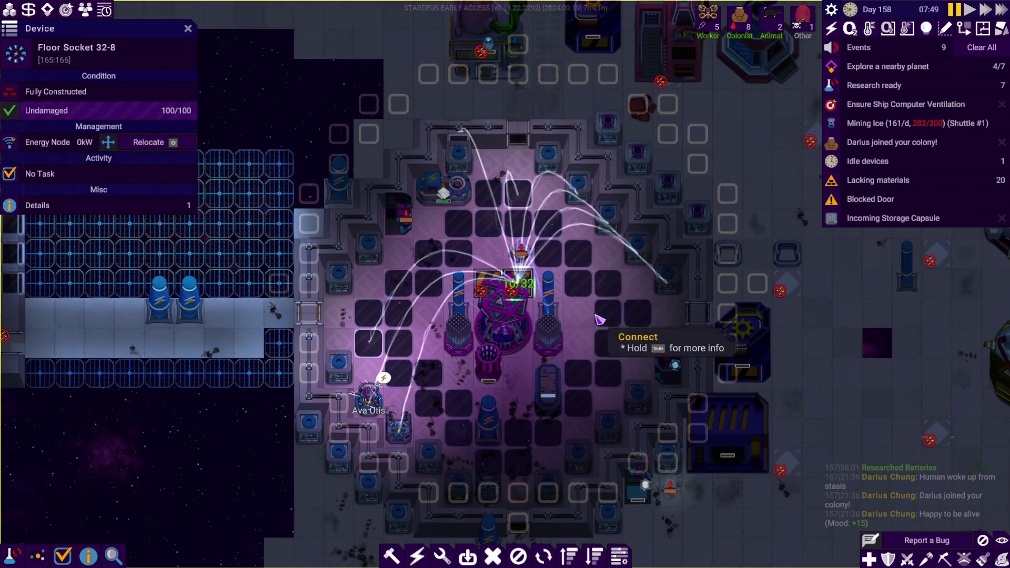
{"action": "scroll", "coordinate": [542, 317], "scroll_direction": "up", "scroll_amount": 5}
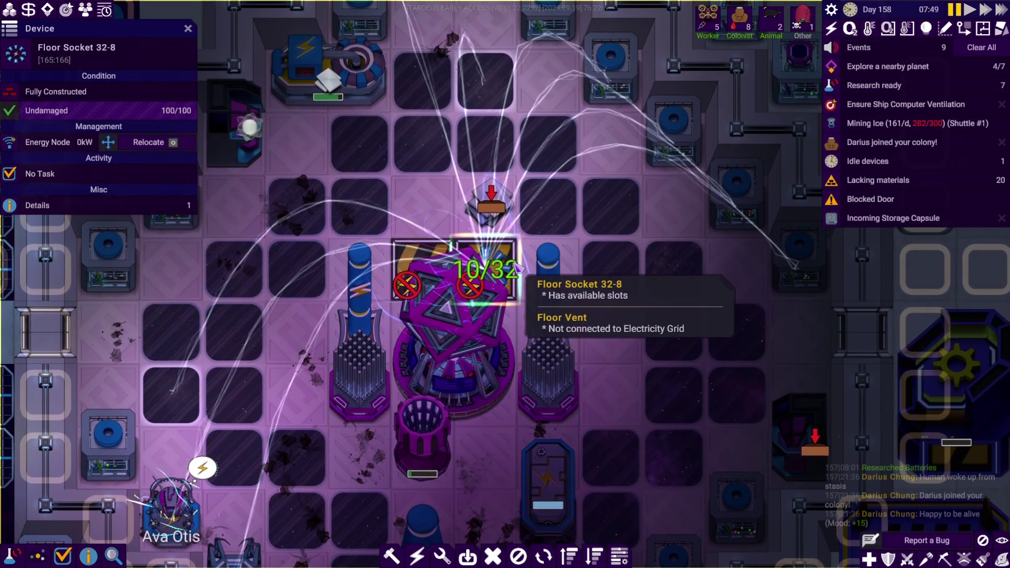
- Open and then close the Floor Vent beside the central socket
{"action": "left_click", "coordinate": [527, 273]}
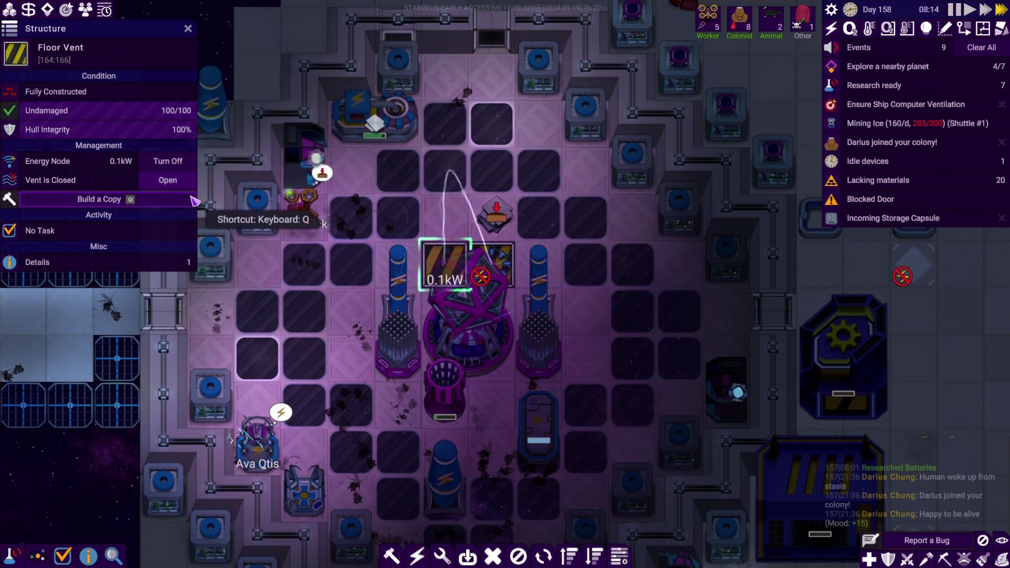
{"action": "left_click", "coordinate": [167, 180]}
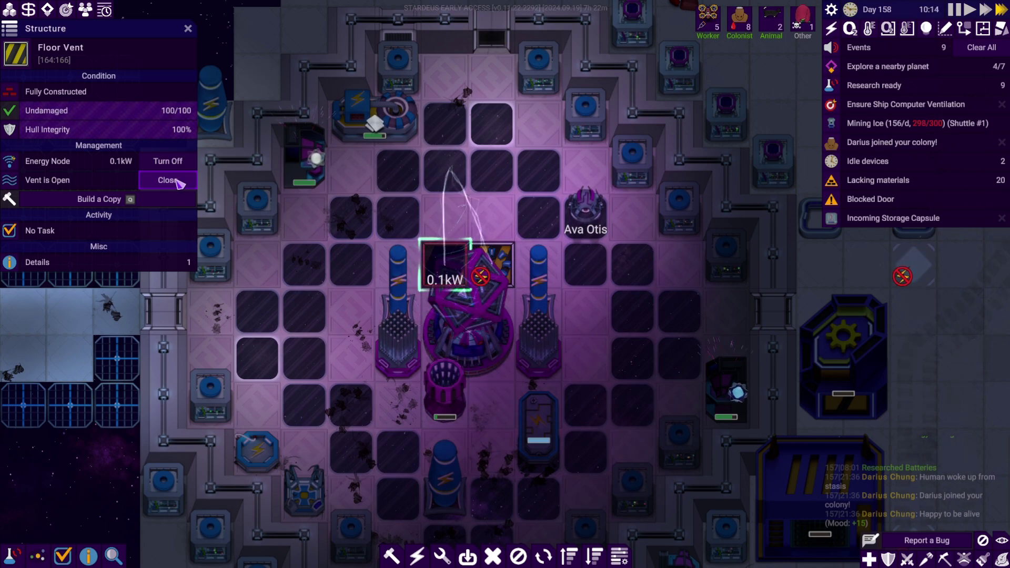
{"action": "left_click", "coordinate": [168, 180]}
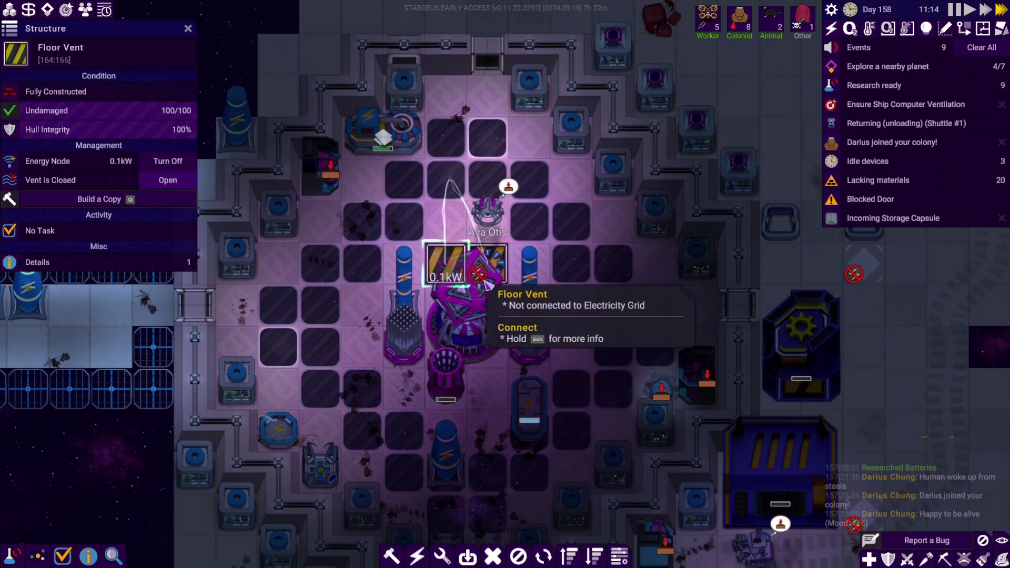
{"action": "scroll", "coordinate": [490, 284], "scroll_direction": "down", "scroll_amount": 2}
- Toggle the temperature overlay, then inspect the unbuilt Battery (50kW)'s missing materials
{"action": "left_click", "coordinate": [869, 29]}
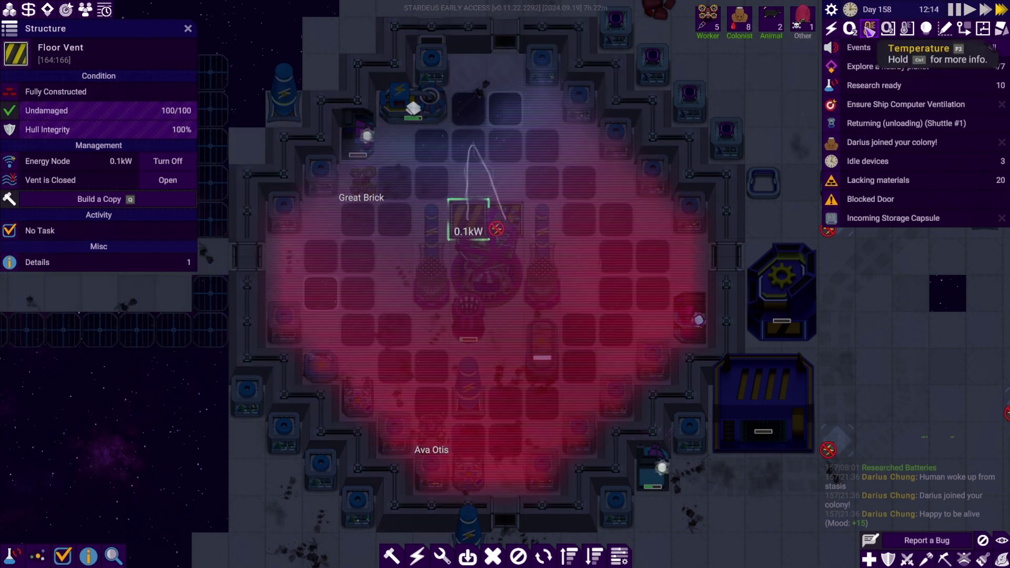
{"action": "scroll", "coordinate": [601, 206], "scroll_direction": "down", "scroll_amount": 2}
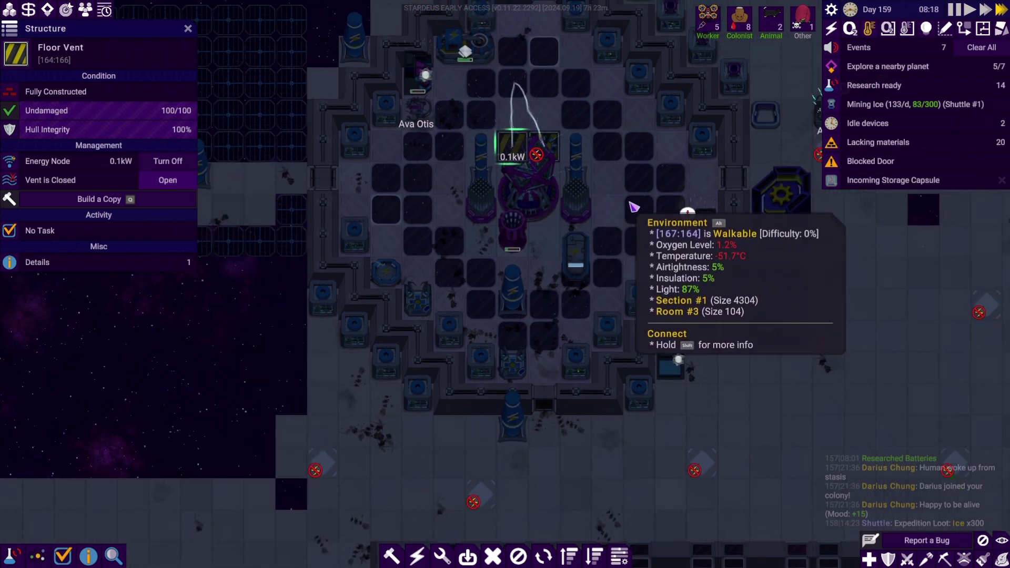
{"action": "scroll", "coordinate": [585, 212], "scroll_direction": "down", "scroll_amount": 3}
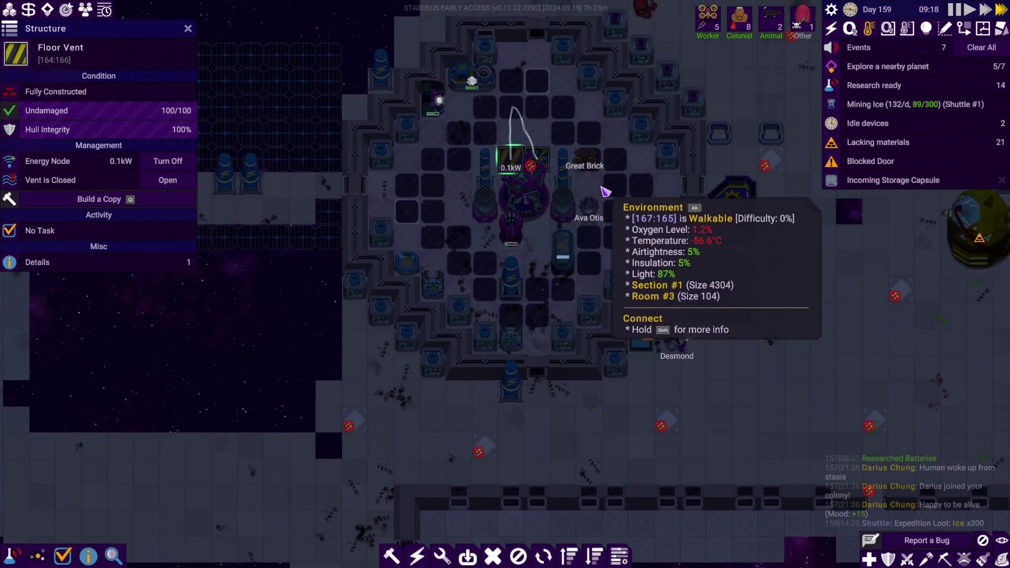
{"action": "left_click", "coordinate": [889, 30]}
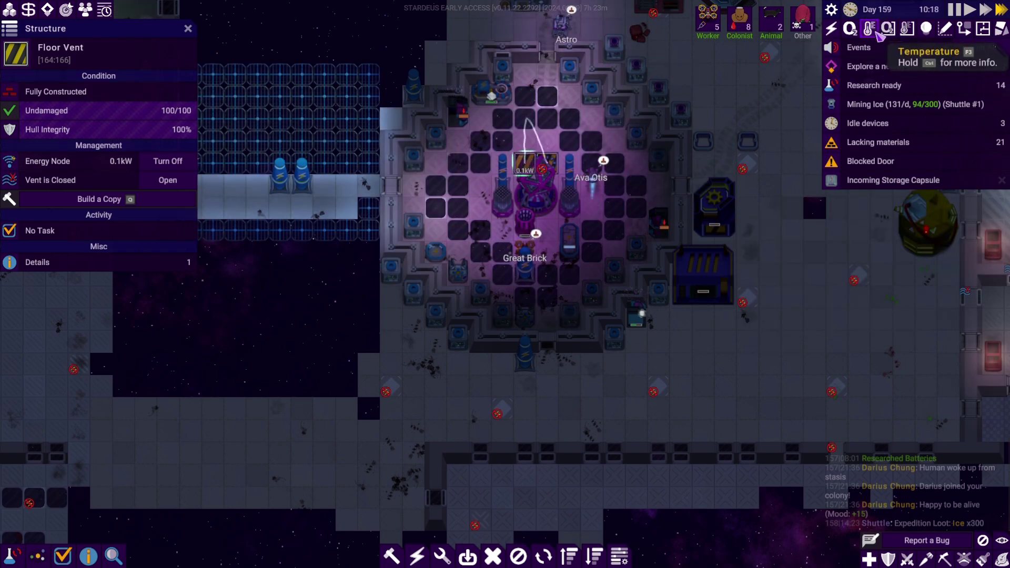
{"action": "scroll", "coordinate": [720, 228], "scroll_direction": "down", "scroll_amount": 3}
{"action": "scroll", "coordinate": [721, 227], "scroll_direction": "down", "scroll_amount": 3}
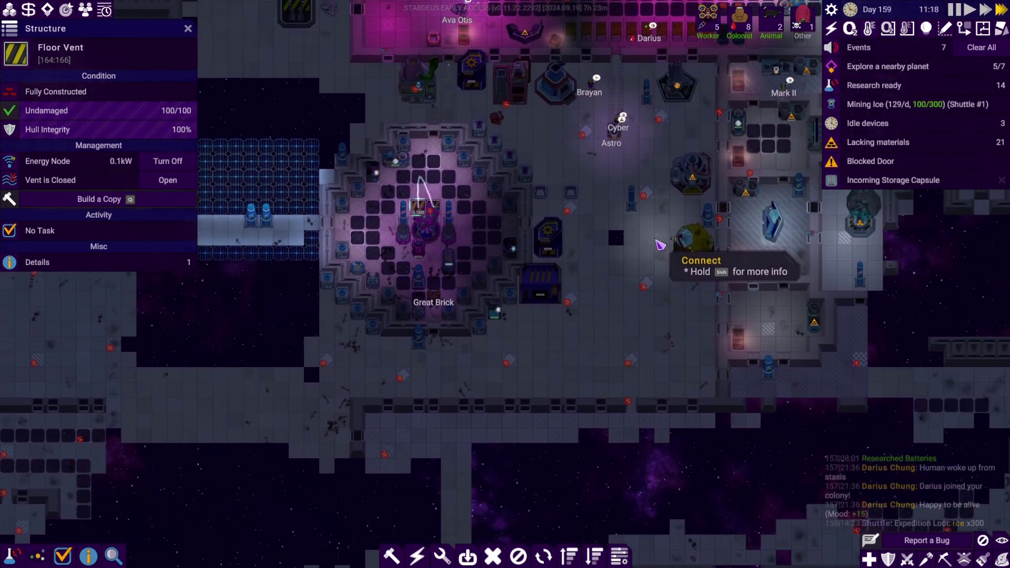
{"action": "left_click", "coordinate": [738, 223]}
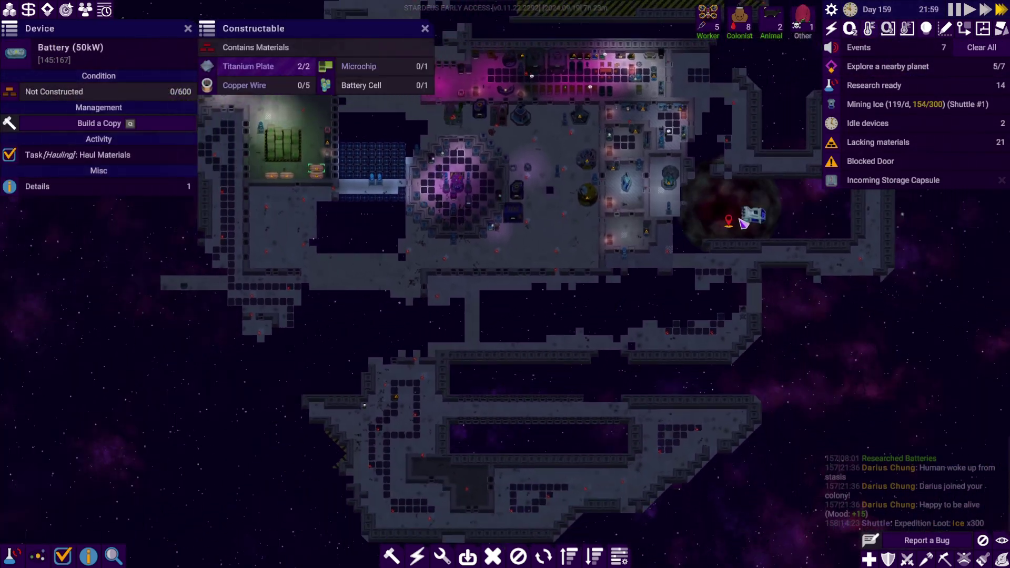
{"action": "left_click_drag", "start_coordinate": [742, 223], "coordinate": [593, 227]}
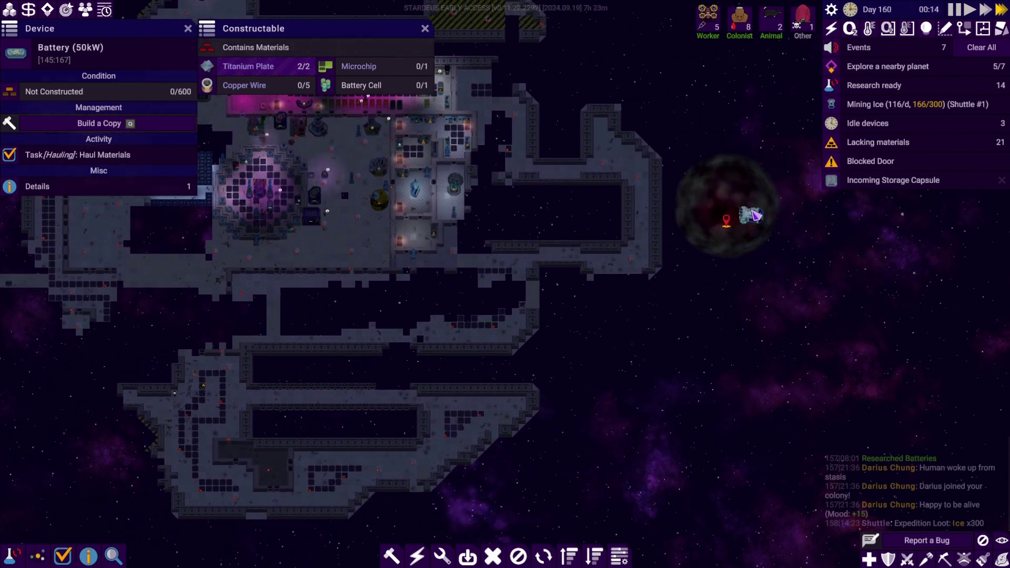
{"action": "scroll", "coordinate": [745, 207], "scroll_direction": "up", "scroll_amount": 2}
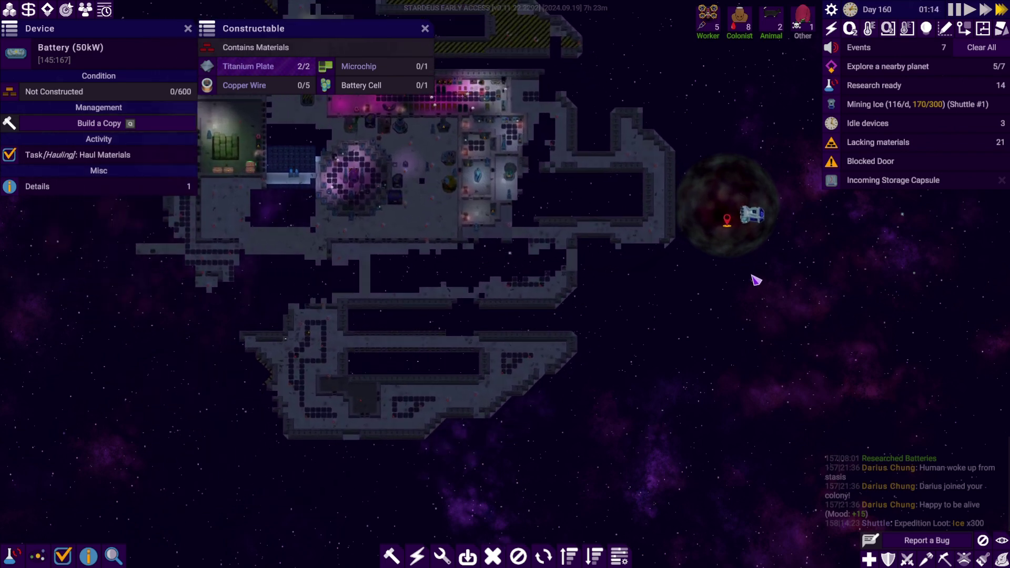
{"action": "scroll", "coordinate": [289, 358], "scroll_direction": "up", "scroll_amount": 2}
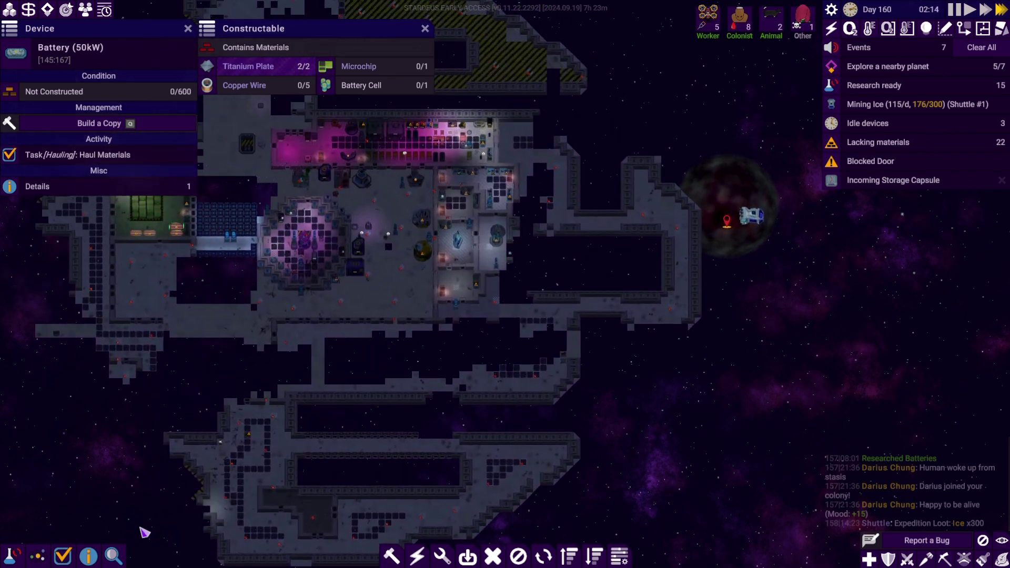
- On the starmap, centre planet Shirley, Shuttle #1 and Testbed 2 in view
{"action": "left_click", "coordinate": [37, 556]}
{"action": "scroll", "coordinate": [410, 304], "scroll_direction": "up", "scroll_amount": 2}
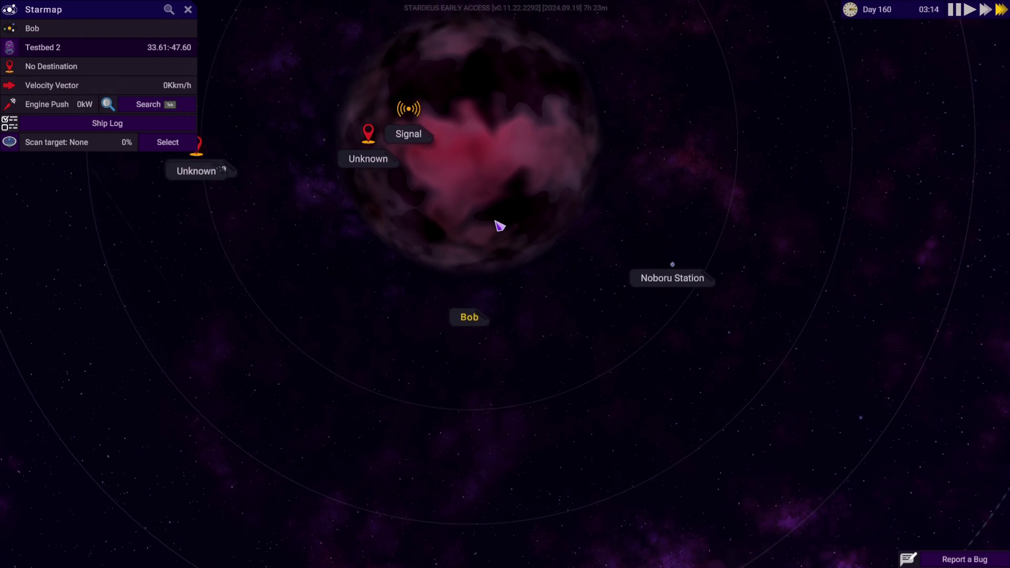
{"action": "scroll", "coordinate": [497, 225], "scroll_direction": "up", "scroll_amount": 2}
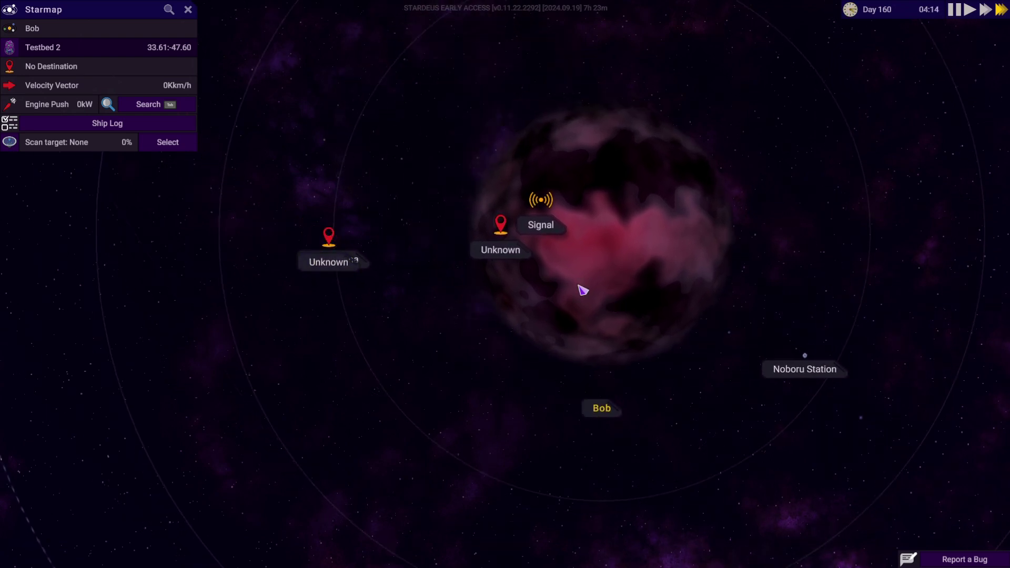
{"action": "left_click_drag", "start_coordinate": [604, 289], "coordinate": [695, 316]}
{"action": "scroll", "coordinate": [695, 316], "scroll_direction": "down", "scroll_amount": 3}
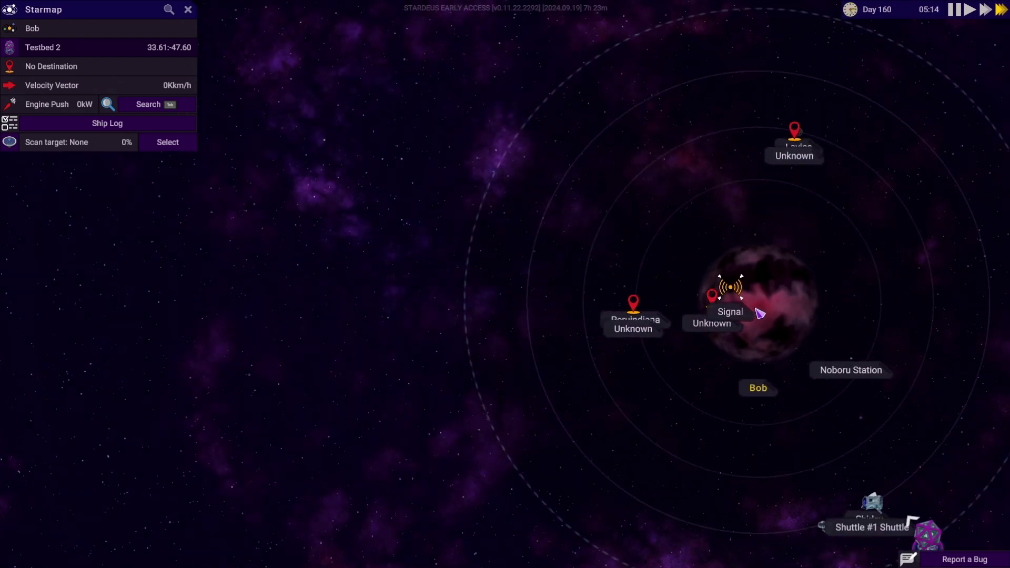
{"action": "scroll", "coordinate": [790, 210], "scroll_direction": "up", "scroll_amount": 3}
{"action": "left_click_drag", "start_coordinate": [680, 229], "coordinate": [647, 331]}
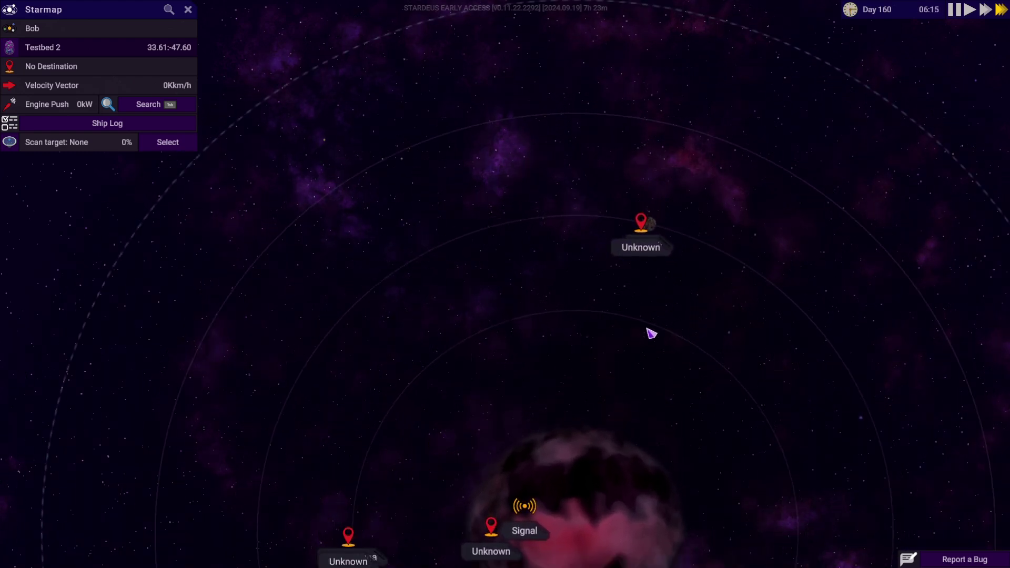
{"action": "scroll", "coordinate": [640, 393], "scroll_direction": "down", "scroll_amount": 3}
{"action": "left_click_drag", "start_coordinate": [640, 392], "coordinate": [638, 331]}
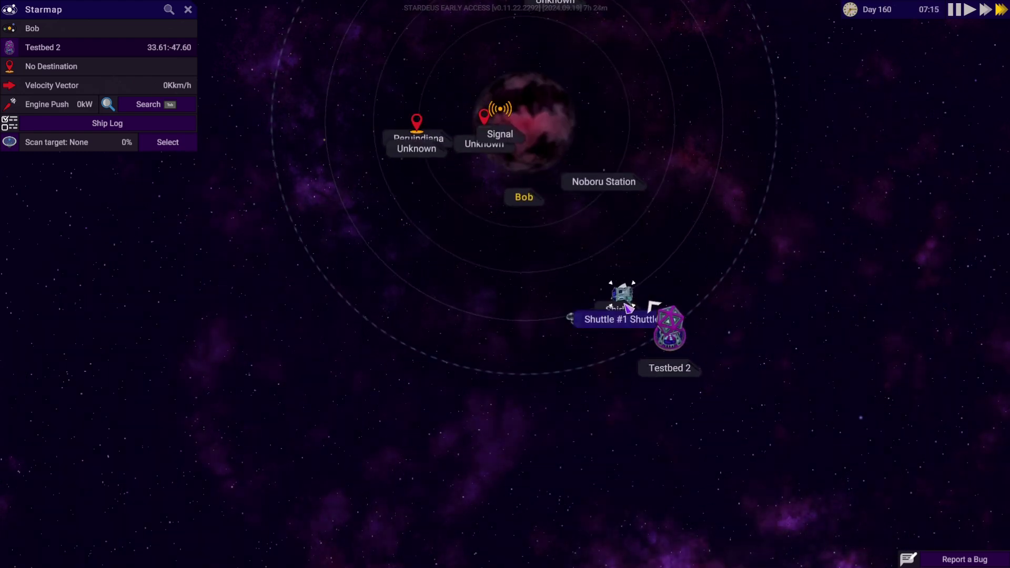
{"action": "scroll", "coordinate": [673, 361], "scroll_direction": "up", "scroll_amount": 3}
{"action": "scroll", "coordinate": [600, 332], "scroll_direction": "up", "scroll_amount": 3}
{"action": "left_click", "coordinate": [733, 237]}
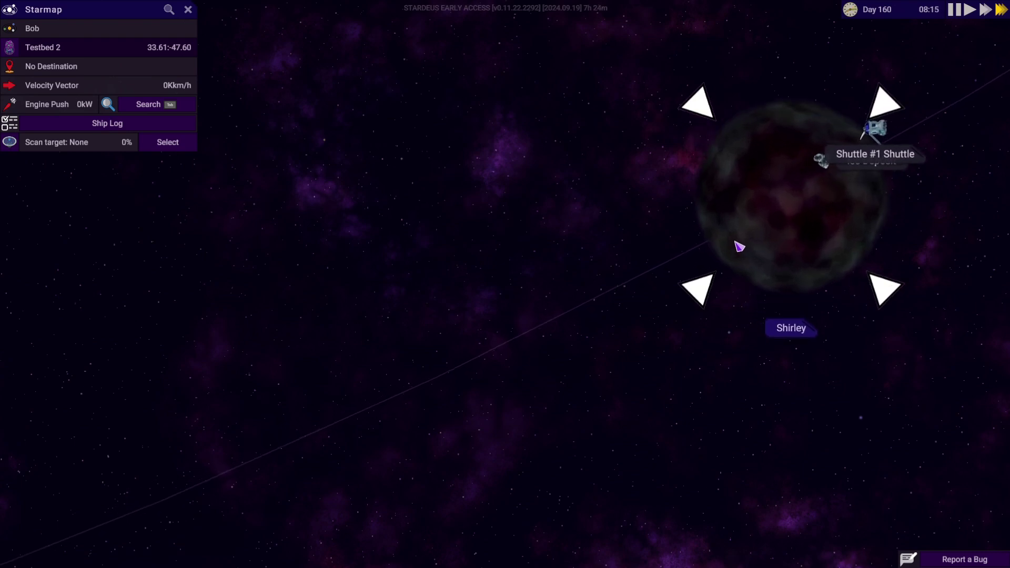
{"action": "scroll", "coordinate": [741, 241], "scroll_direction": "up", "scroll_amount": 2}
{"action": "scroll", "coordinate": [747, 240], "scroll_direction": "down", "scroll_amount": 1}
{"action": "left_click_drag", "start_coordinate": [752, 229], "coordinate": [617, 241]}
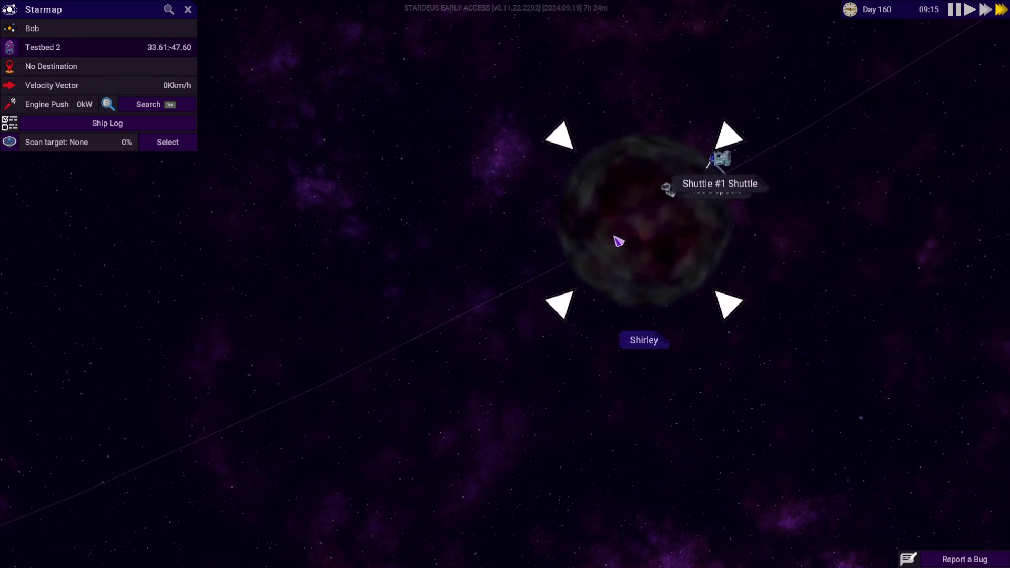
{"action": "scroll", "coordinate": [646, 219], "scroll_direction": "down", "scroll_amount": 2}
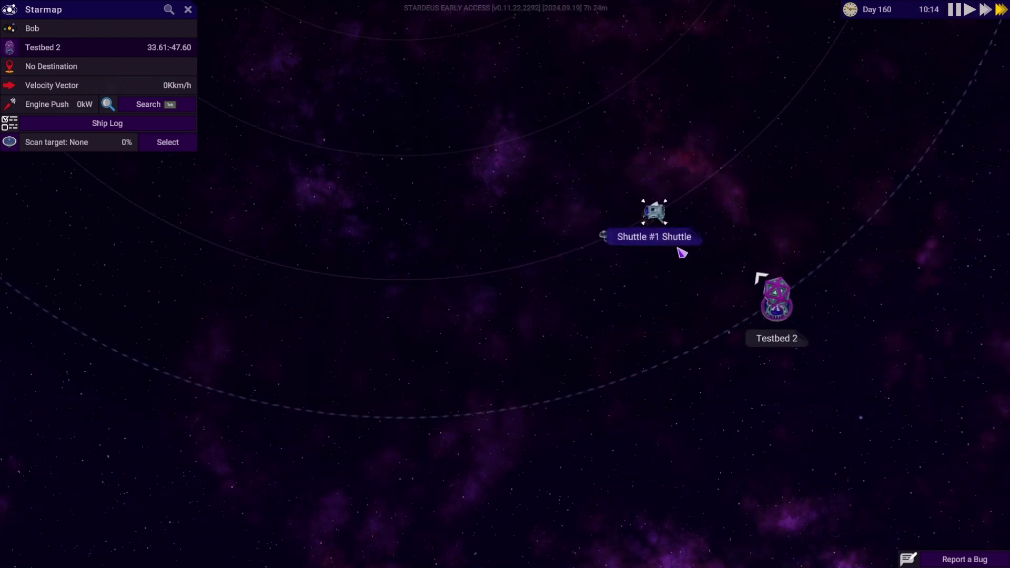
{"action": "left_click_drag", "start_coordinate": [701, 244], "coordinate": [627, 257]}
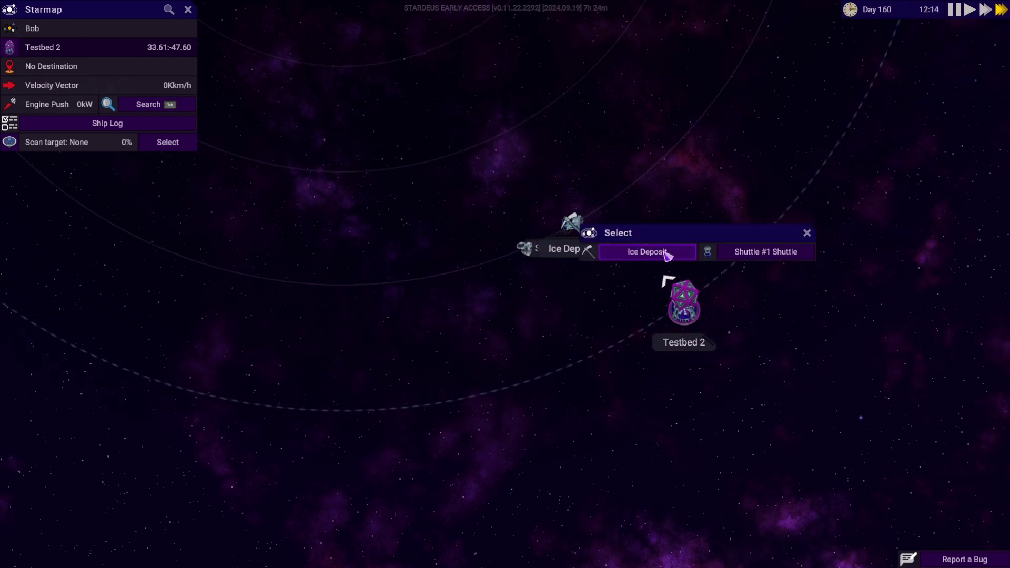
- Call back Shuttle #1's mining expedition and acknowledge the return message
{"action": "left_click", "coordinate": [759, 251]}
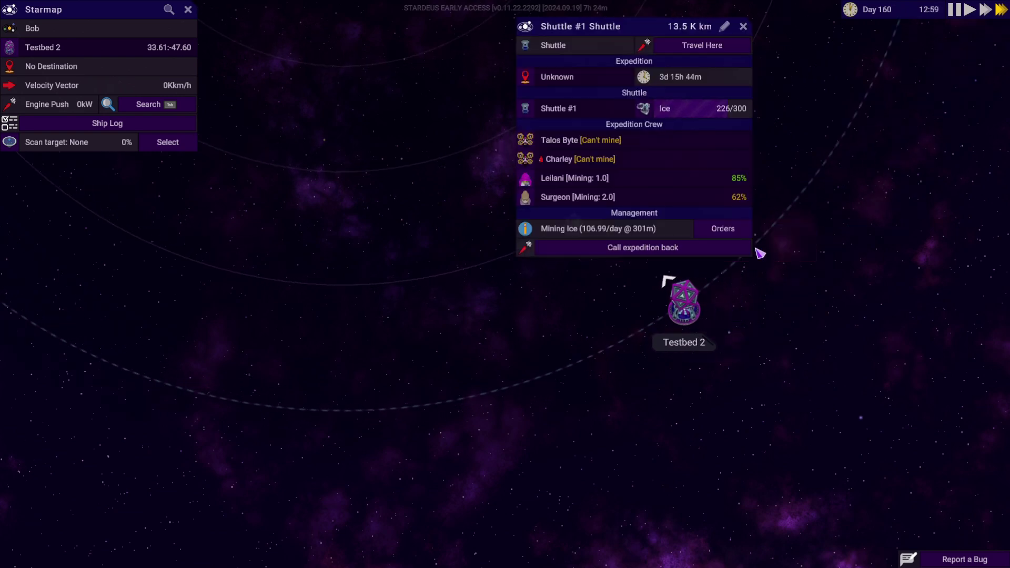
{"action": "left_click", "coordinate": [666, 249]}
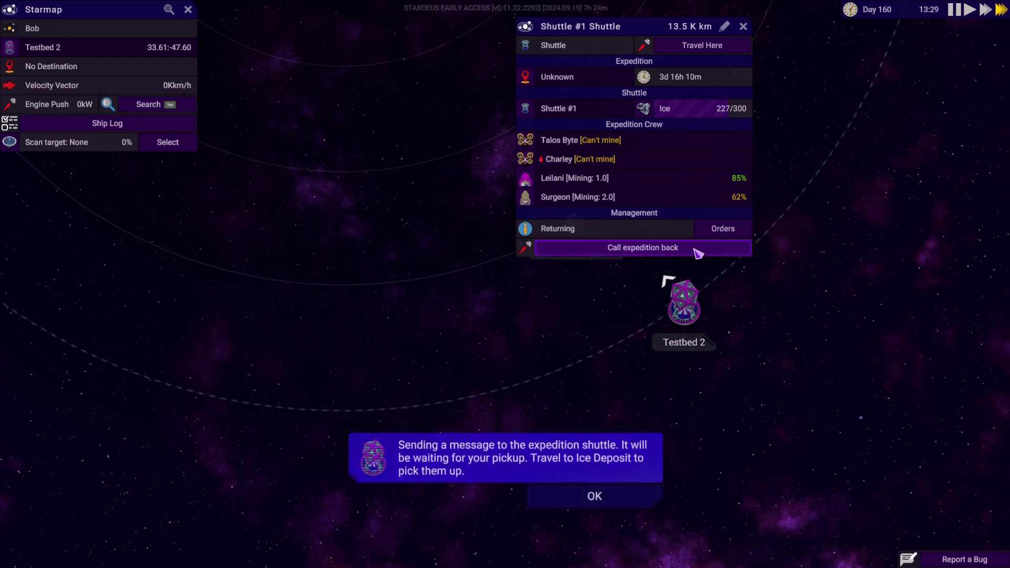
{"action": "left_click", "coordinate": [594, 497]}
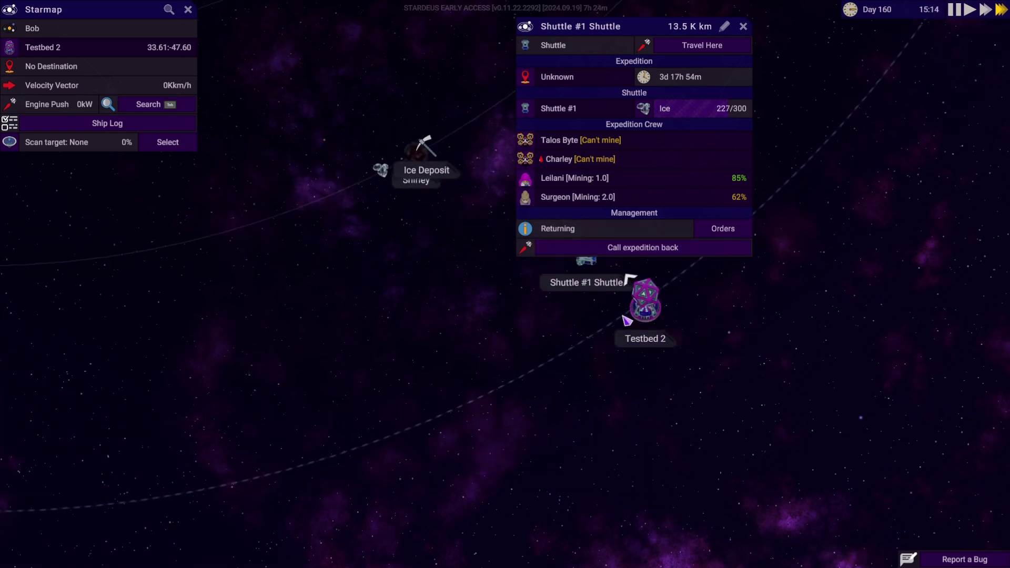
{"action": "scroll", "coordinate": [628, 319], "scroll_direction": "down", "scroll_amount": 2}
{"action": "scroll", "coordinate": [553, 328], "scroll_direction": "down", "scroll_amount": 2}
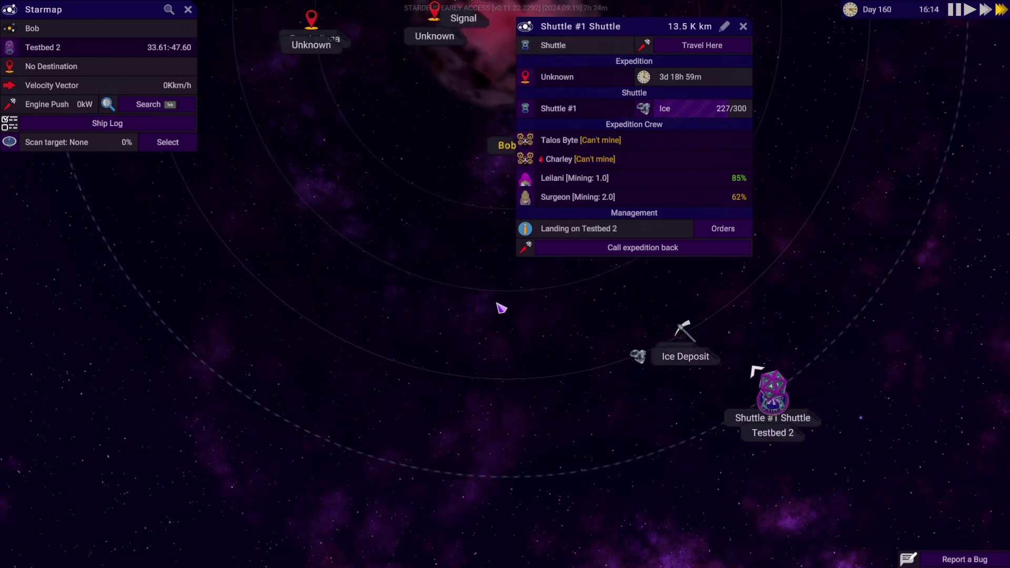
{"action": "key", "text": "w"}
- Send the ship to the Unknown point 75.1 K km away, then close the starmap
{"action": "left_click", "coordinate": [439, 237]}
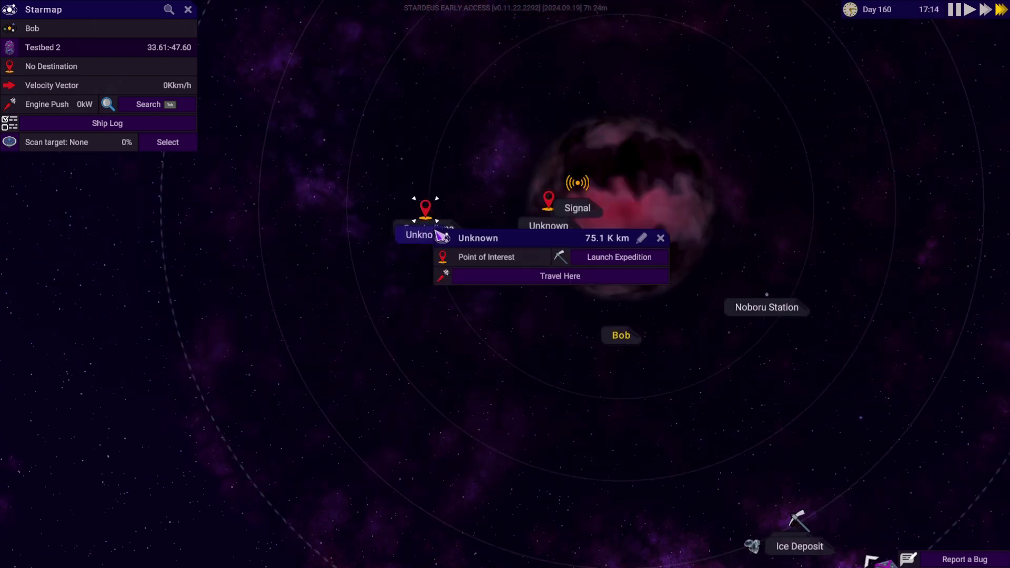
{"action": "left_click", "coordinate": [588, 276]}
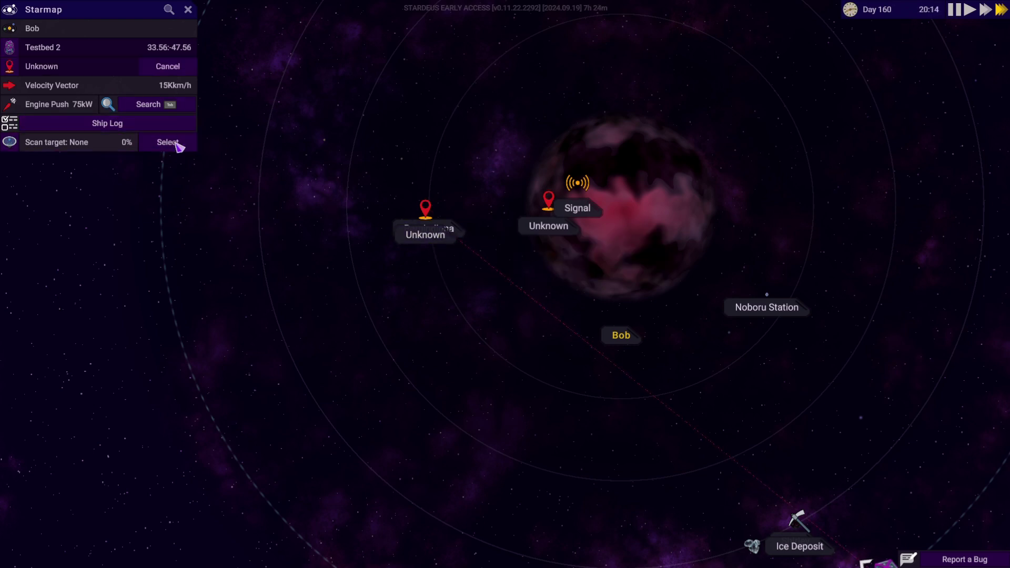
{"action": "left_click", "coordinate": [190, 9]}
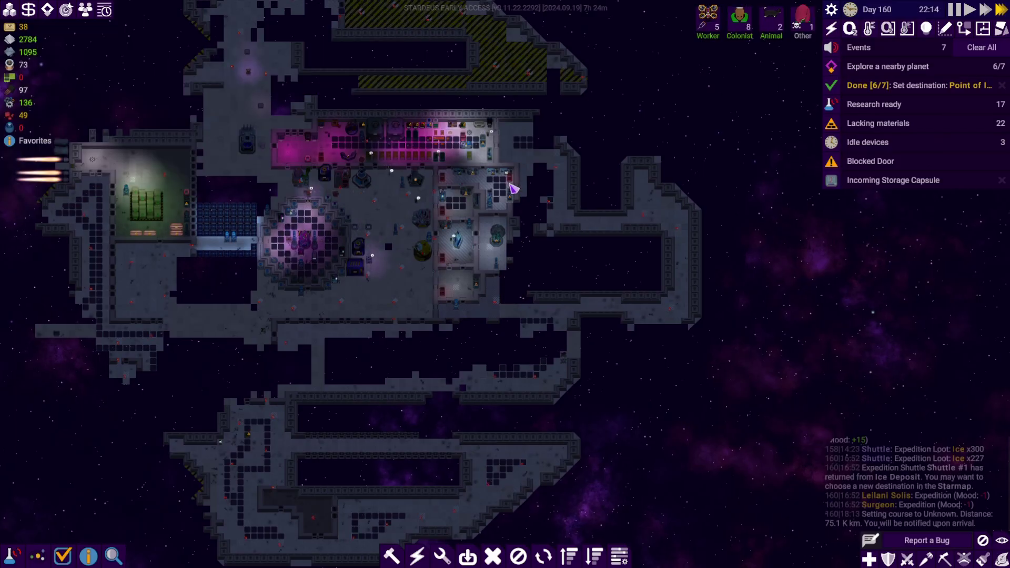
{"action": "scroll", "coordinate": [625, 274], "scroll_direction": "down", "scroll_amount": 3}
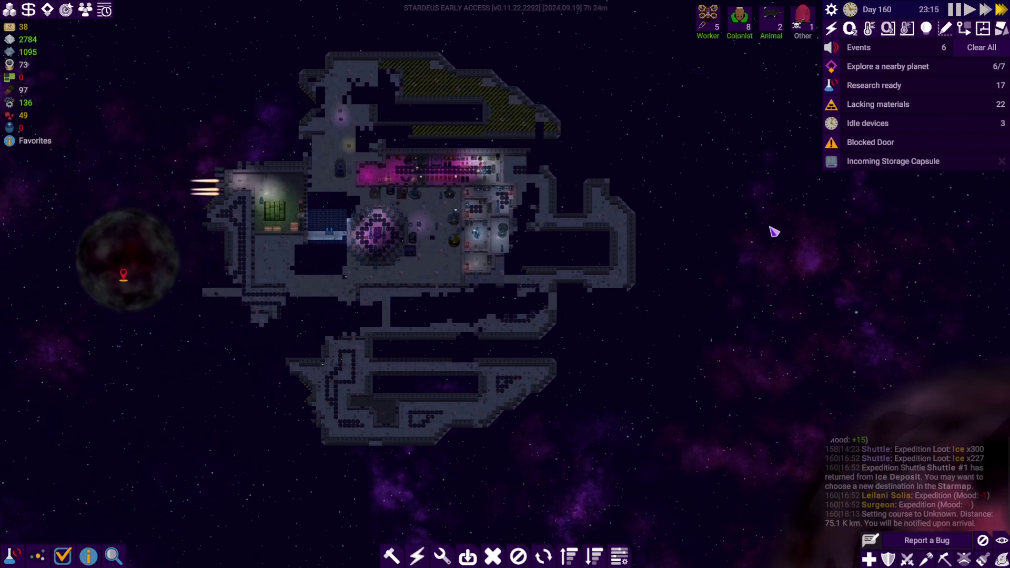
{"action": "scroll", "coordinate": [646, 220], "scroll_direction": "up", "scroll_amount": 2}
{"action": "scroll", "coordinate": [646, 221], "scroll_direction": "down", "scroll_amount": 2}
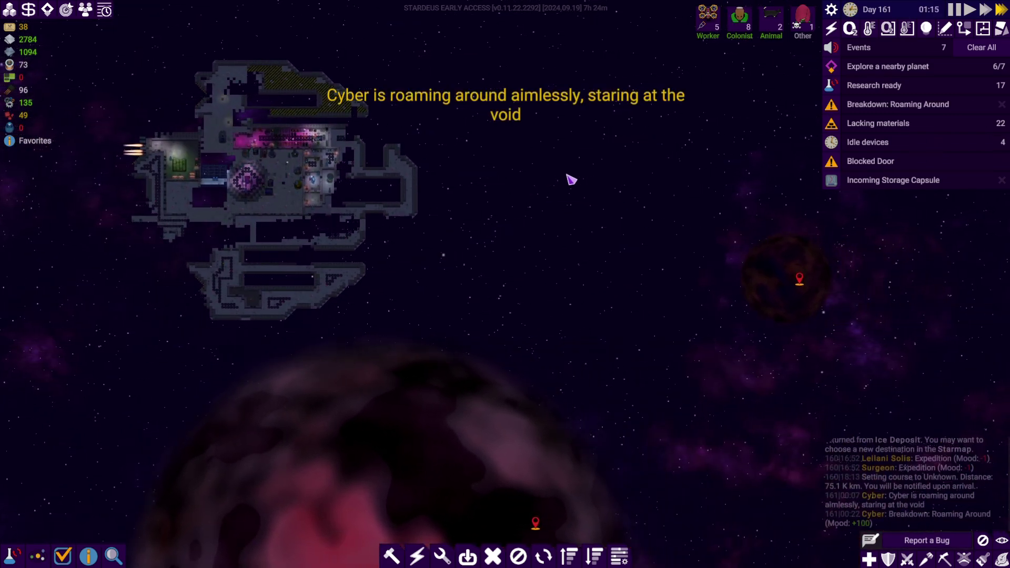
{"action": "scroll", "coordinate": [667, 309], "scroll_direction": "up", "scroll_amount": 1}
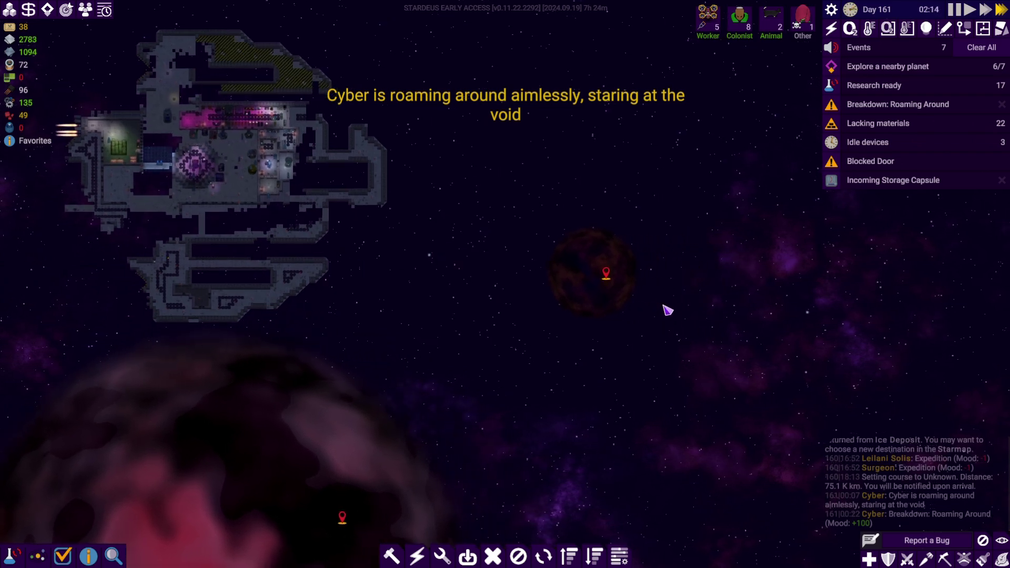
{"action": "scroll", "coordinate": [474, 237], "scroll_direction": "up", "scroll_amount": 2}
{"action": "scroll", "coordinate": [332, 213], "scroll_direction": "up", "scroll_amount": 3}
{"action": "scroll", "coordinate": [302, 209], "scroll_direction": "up", "scroll_amount": 3}
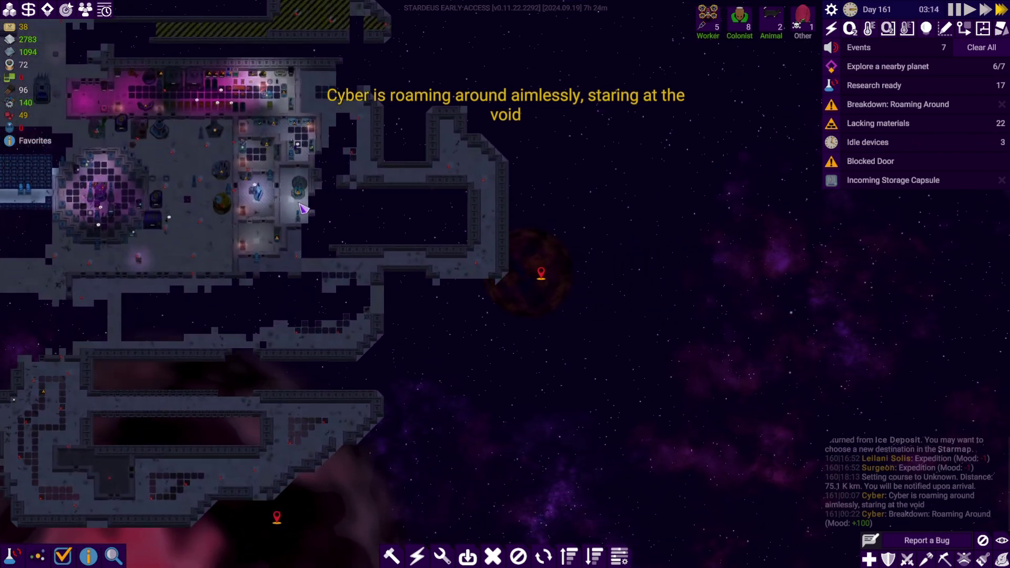
{"action": "scroll", "coordinate": [302, 208], "scroll_direction": "up", "scroll_amount": 3}
- Switch the Radar back on at 20kW and pan toward the red planet marker
{"action": "left_click", "coordinate": [307, 197]}
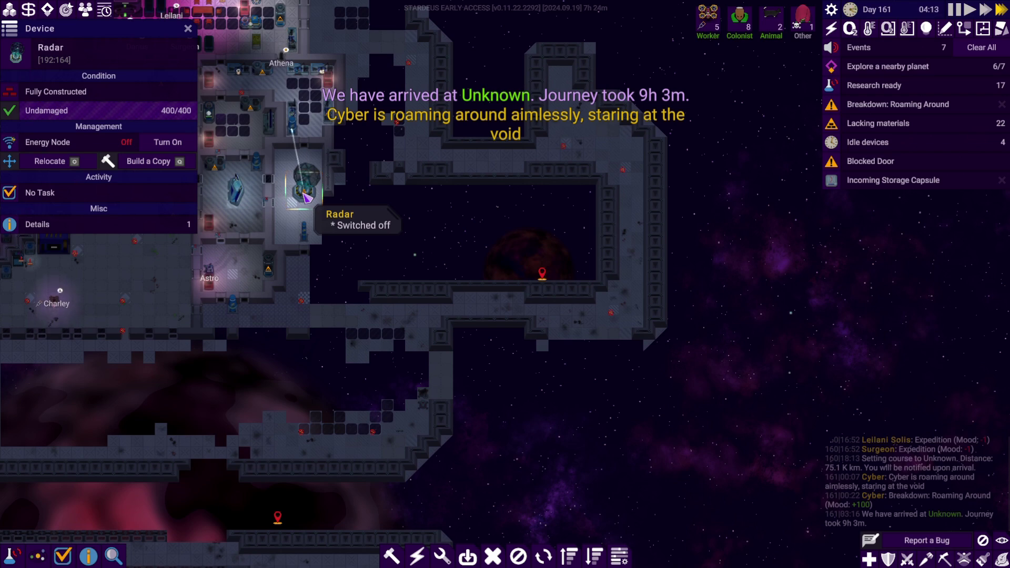
{"action": "left_click", "coordinate": [309, 193]}
{"action": "right_click", "coordinate": [313, 201]}
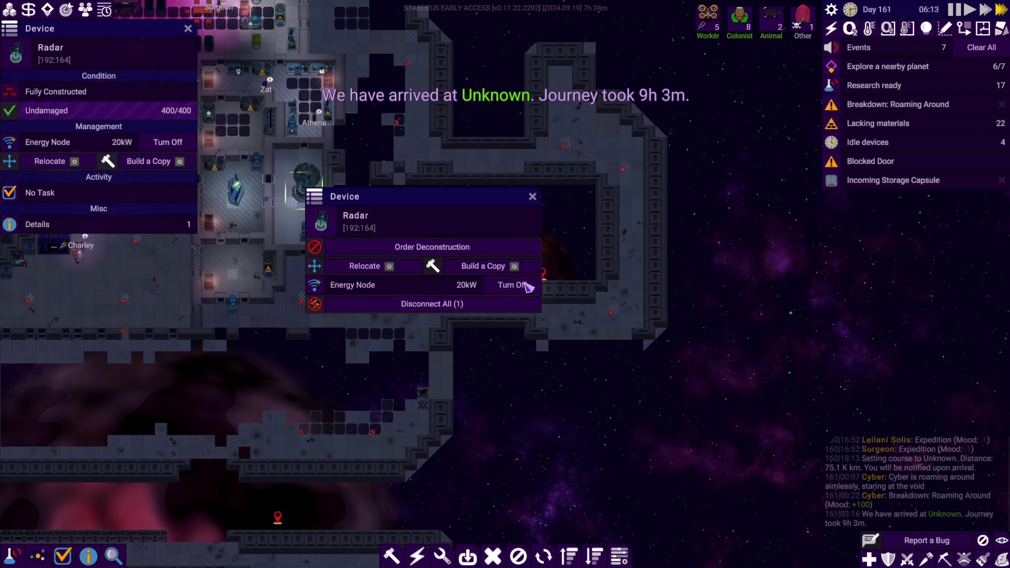
{"action": "left_click", "coordinate": [378, 150]}
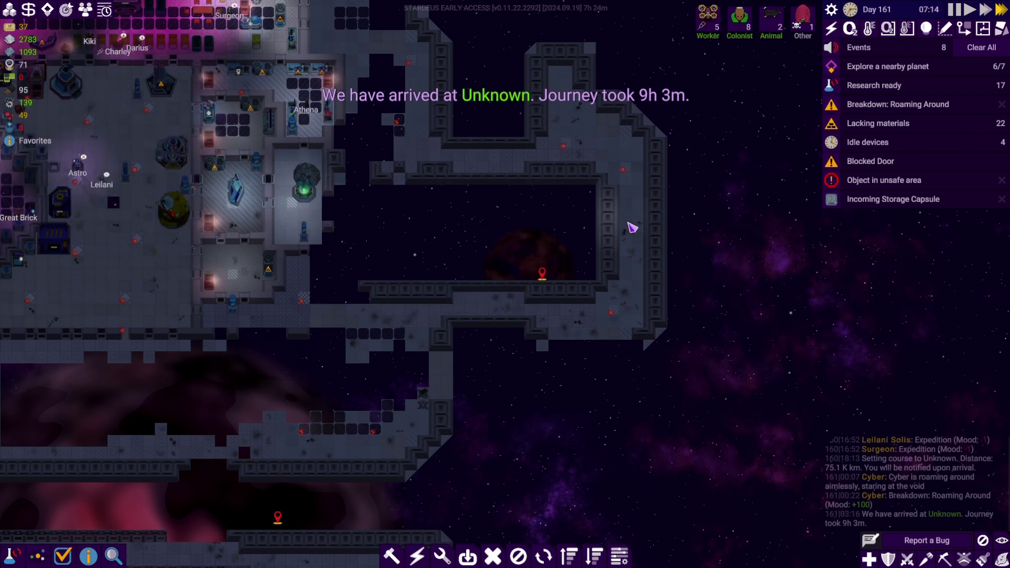
{"action": "key", "text": "d"}
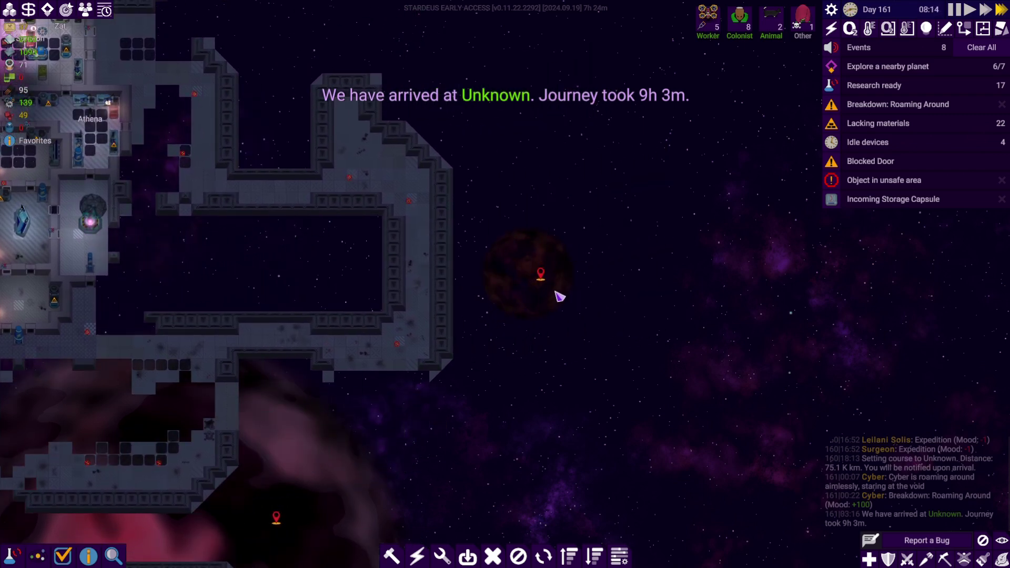
- On the starmap, scan the Unknown point to reveal a 263m Iron Deposit and launch an expedition
{"action": "left_click", "coordinate": [40, 557]}
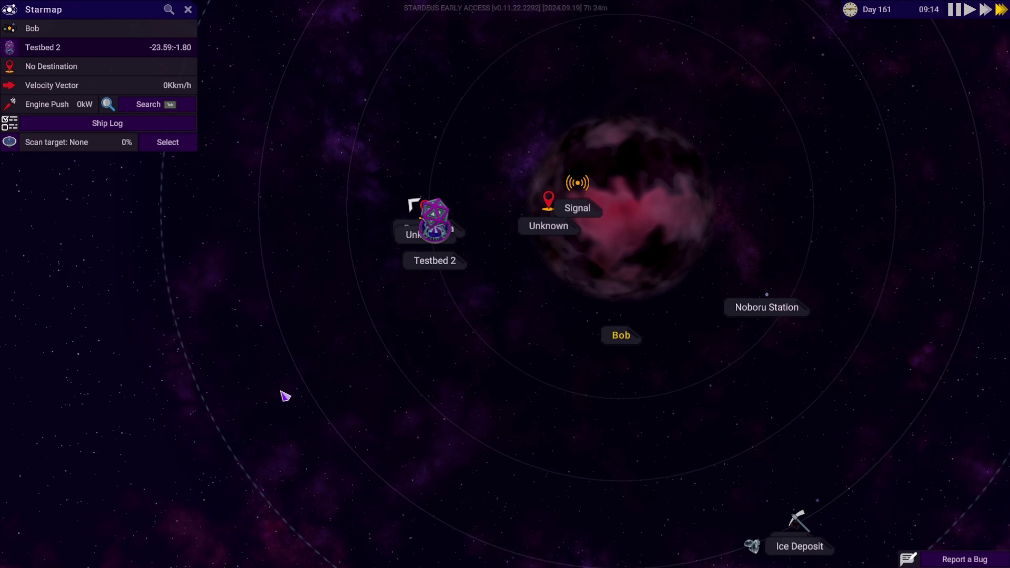
{"action": "scroll", "coordinate": [458, 268], "scroll_direction": "up", "scroll_amount": 4}
{"action": "scroll", "coordinate": [347, 252], "scroll_direction": "up", "scroll_amount": 4}
{"action": "scroll", "coordinate": [407, 244], "scroll_direction": "up", "scroll_amount": 3}
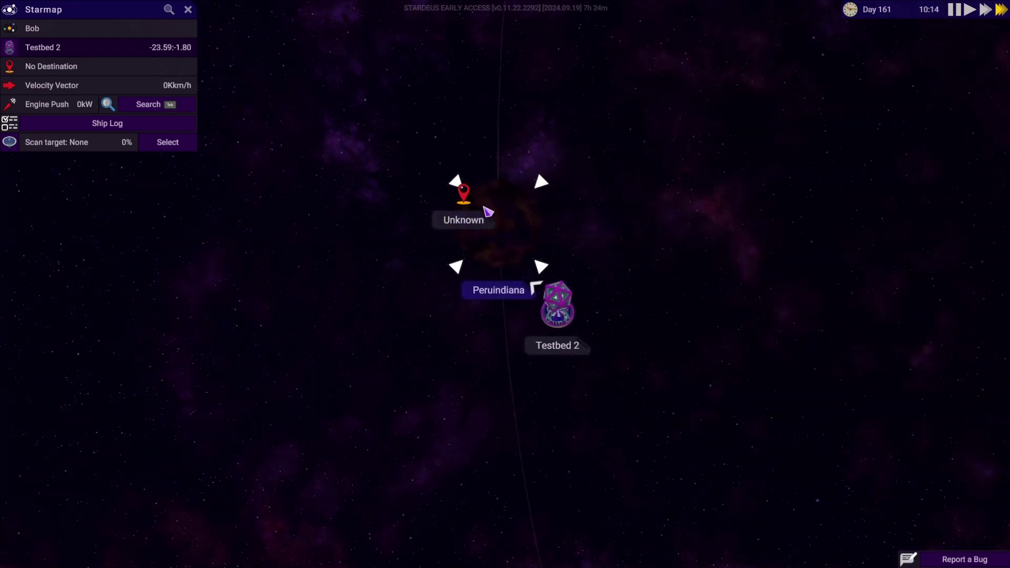
{"action": "scroll", "coordinate": [466, 197], "scroll_direction": "up", "scroll_amount": 3}
{"action": "left_click", "coordinate": [443, 182]}
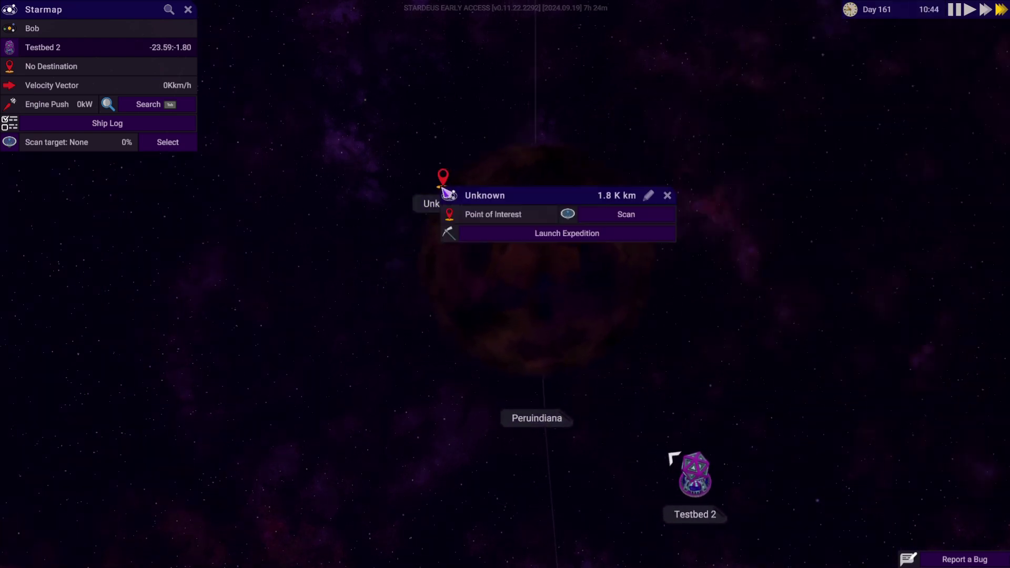
{"action": "left_click", "coordinate": [626, 215]}
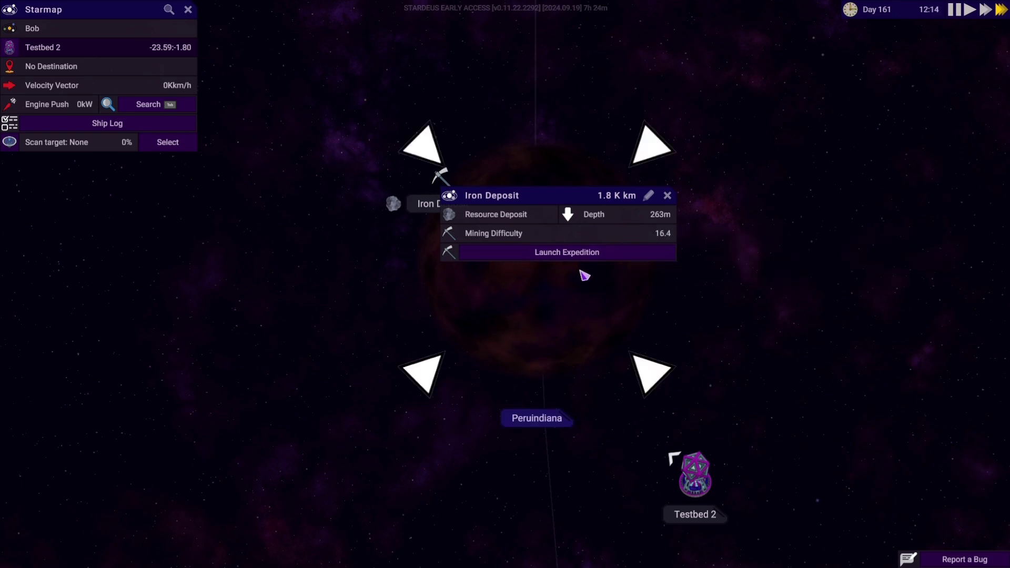
{"action": "left_click", "coordinate": [571, 254]}
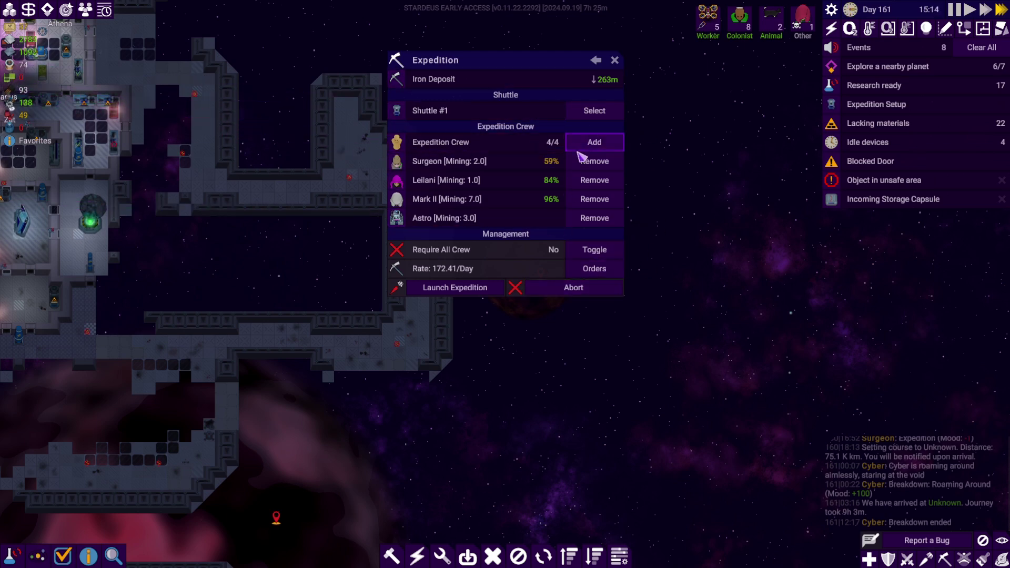
{"action": "mouse_move", "coordinate": [473, 181]}
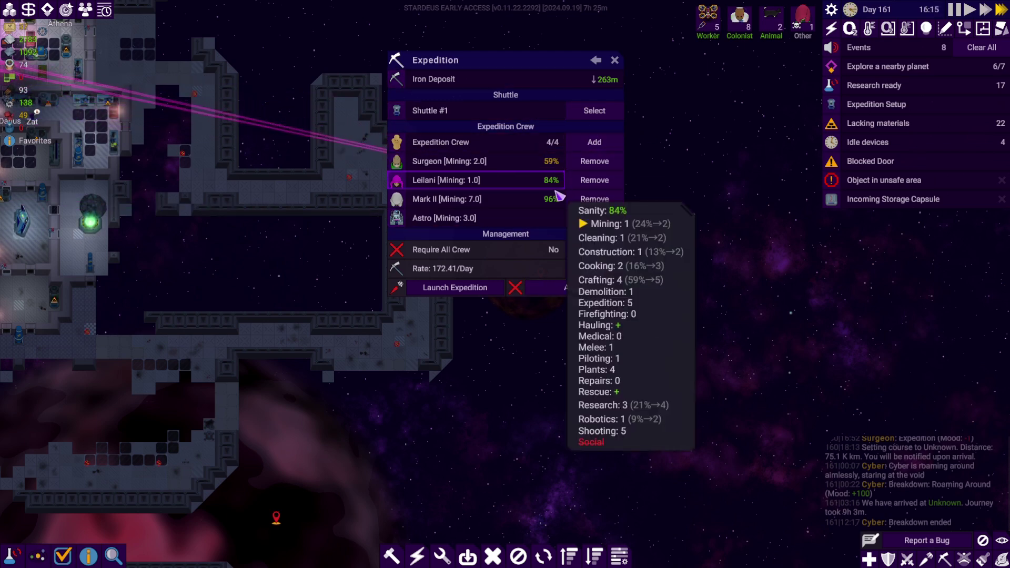
- Close the expedition setup and review the 'Explore a nearby planet' quest, now six of seven tasks
{"action": "left_click", "coordinate": [611, 61]}
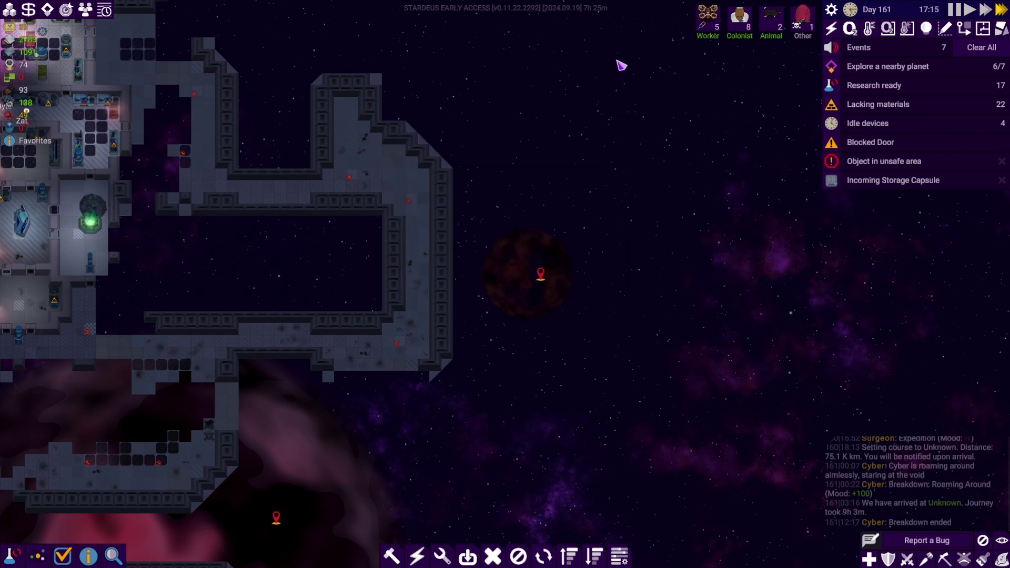
{"action": "scroll", "coordinate": [405, 149], "scroll_direction": "down", "scroll_amount": 3}
{"action": "left_click_drag", "start_coordinate": [405, 150], "coordinate": [623, 195]}
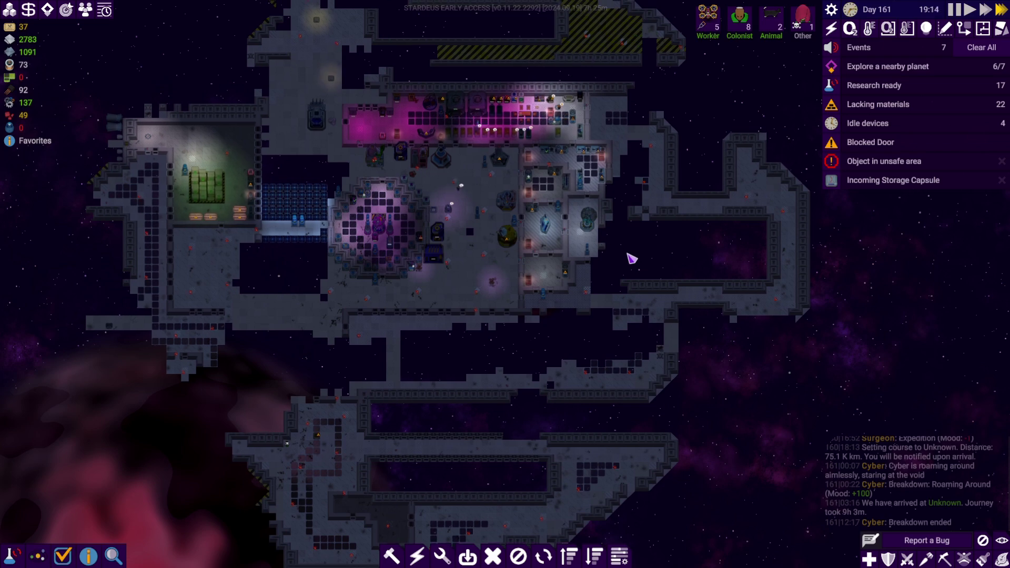
{"action": "scroll", "coordinate": [453, 168], "scroll_direction": "down", "scroll_amount": 3}
{"action": "left_click", "coordinate": [868, 67]}
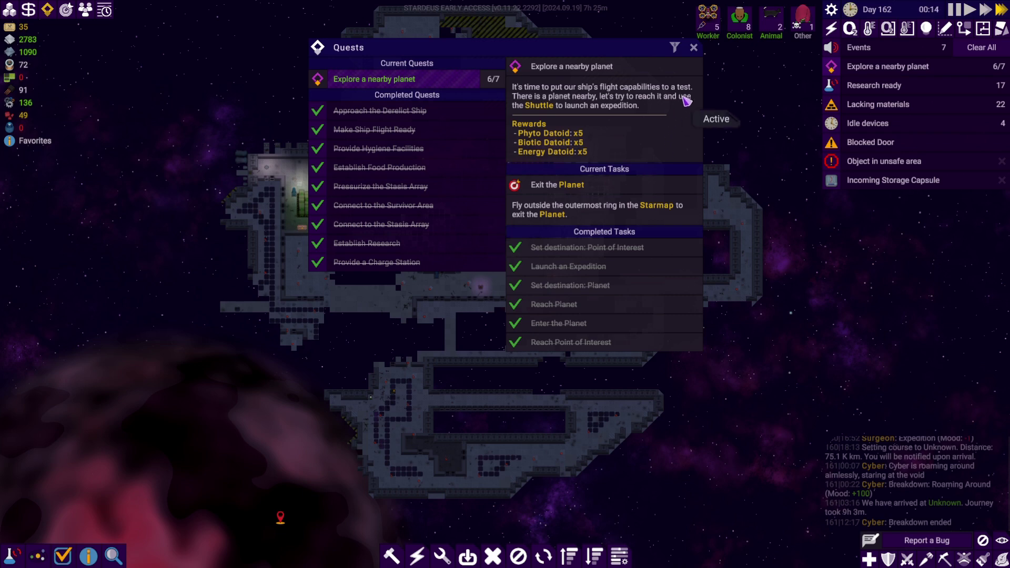
{"action": "left_click", "coordinate": [696, 49]}
{"action": "scroll", "coordinate": [695, 236], "scroll_direction": "down", "scroll_amount": 3}
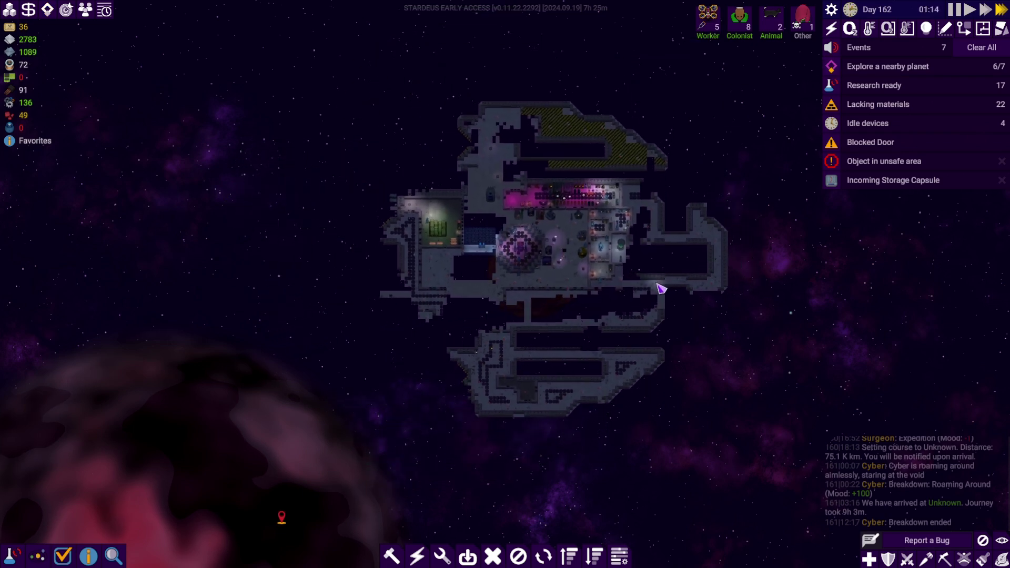
{"action": "left_click_drag", "start_coordinate": [783, 301], "coordinate": [606, 273]}
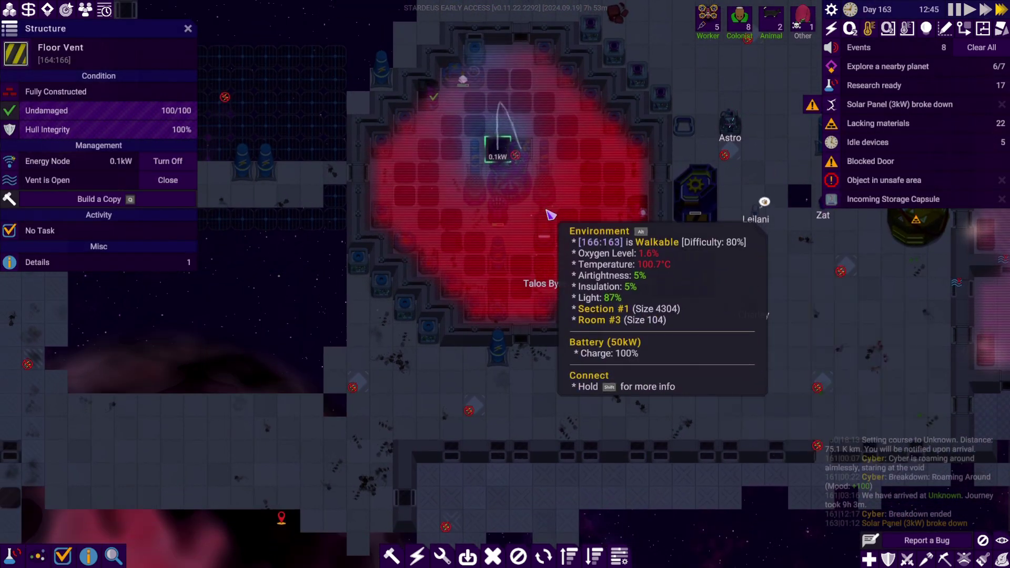
{"action": "scroll", "coordinate": [616, 269], "scroll_direction": "down", "scroll_amount": 1}
{"action": "scroll", "coordinate": [608, 270], "scroll_direction": "down", "scroll_amount": 1}
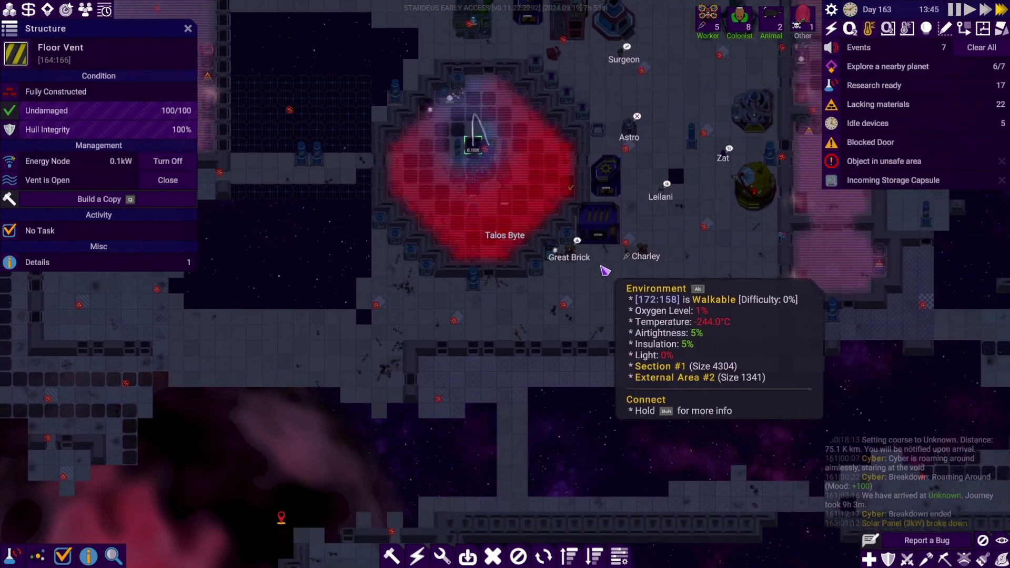
{"action": "scroll", "coordinate": [600, 269], "scroll_direction": "down", "scroll_amount": 1}
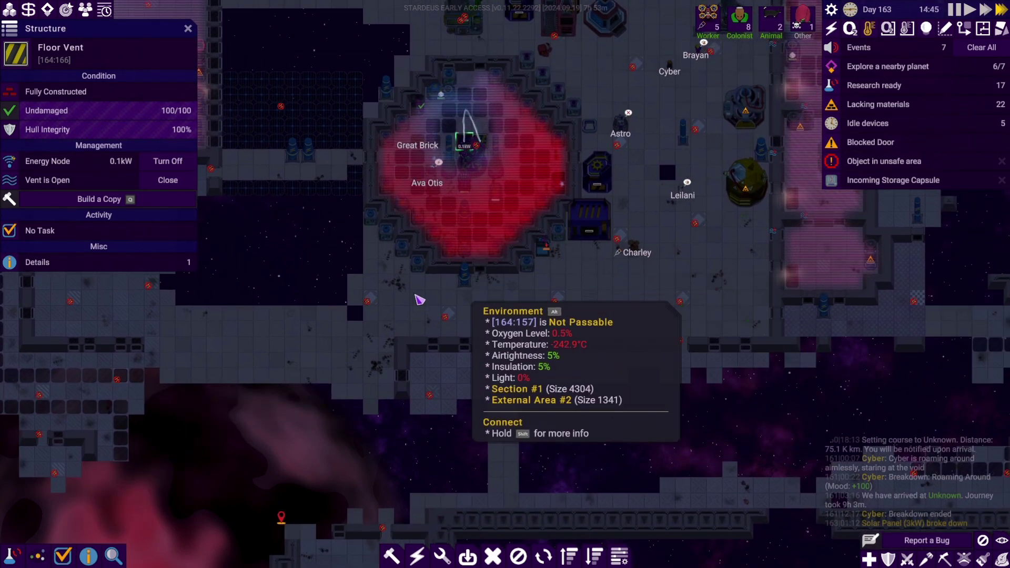
- Look over the Floor Vent room, then jump to the unsafe Crafting Station assembling a Microchip
{"action": "key", "text": "a"}
{"action": "key", "text": "w"}
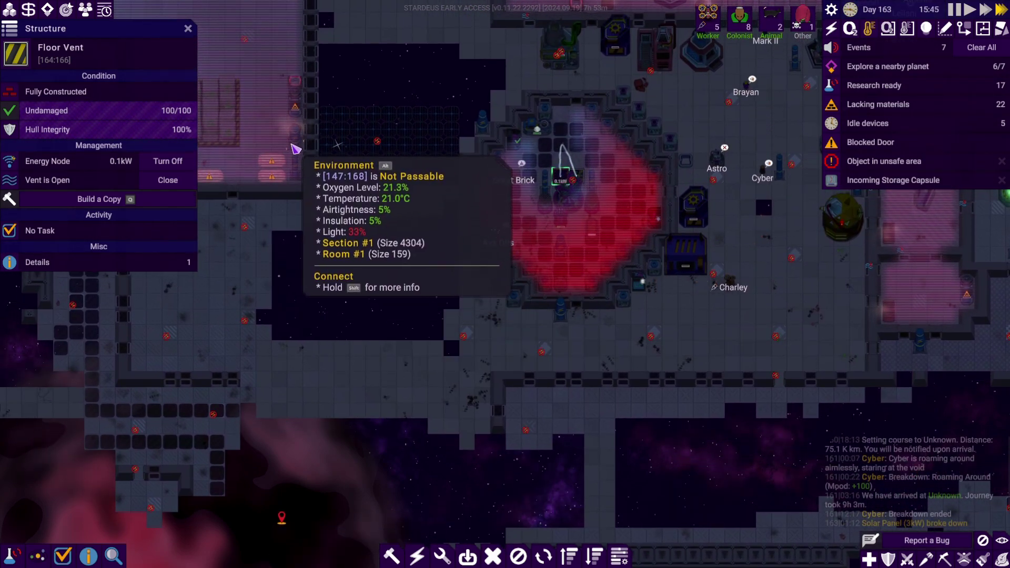
{"action": "right_click", "coordinate": [301, 131]}
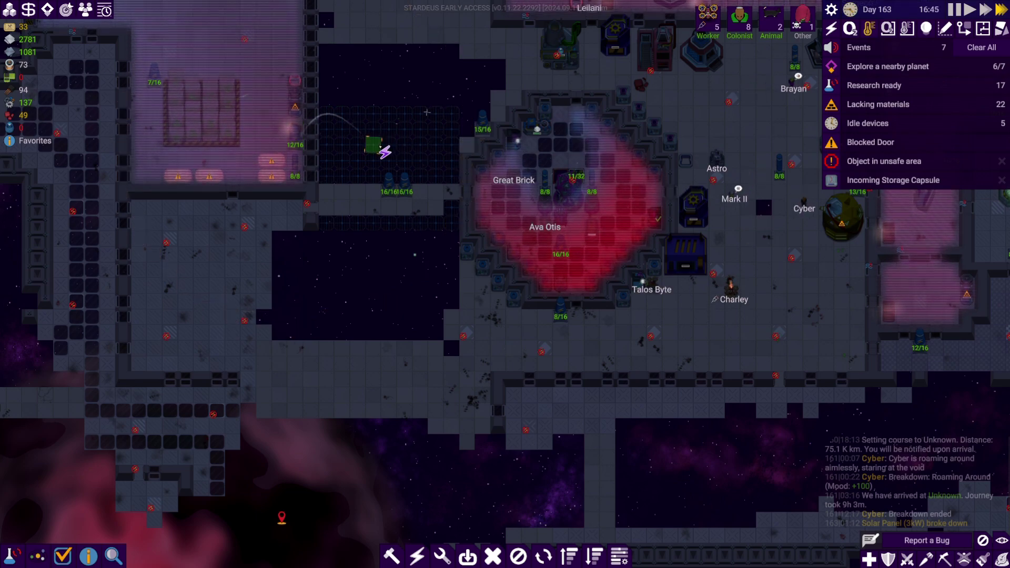
{"action": "key", "text": "d"}
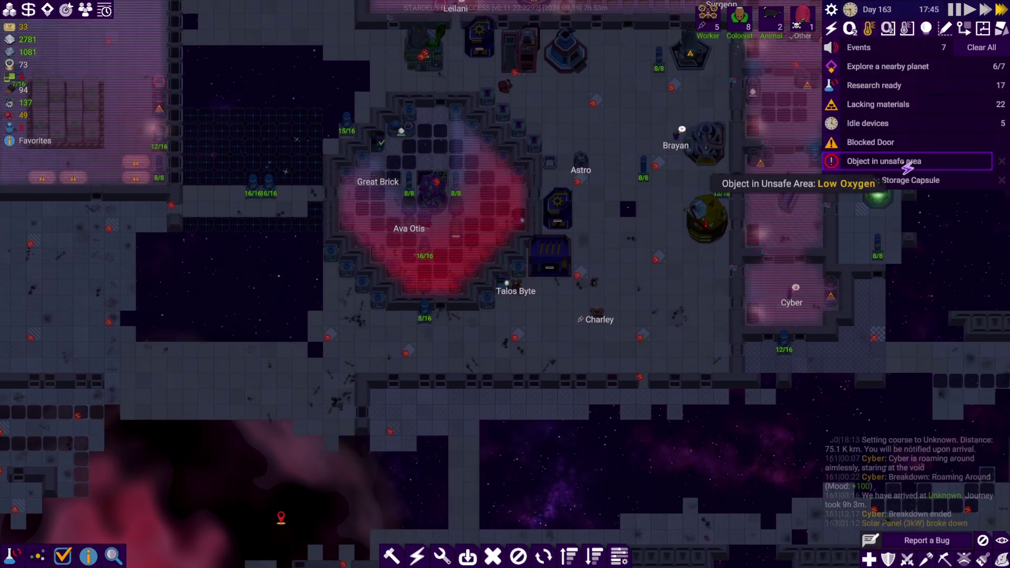
{"action": "left_click", "coordinate": [909, 166]}
{"action": "scroll", "coordinate": [486, 318], "scroll_direction": "up", "scroll_amount": 4}
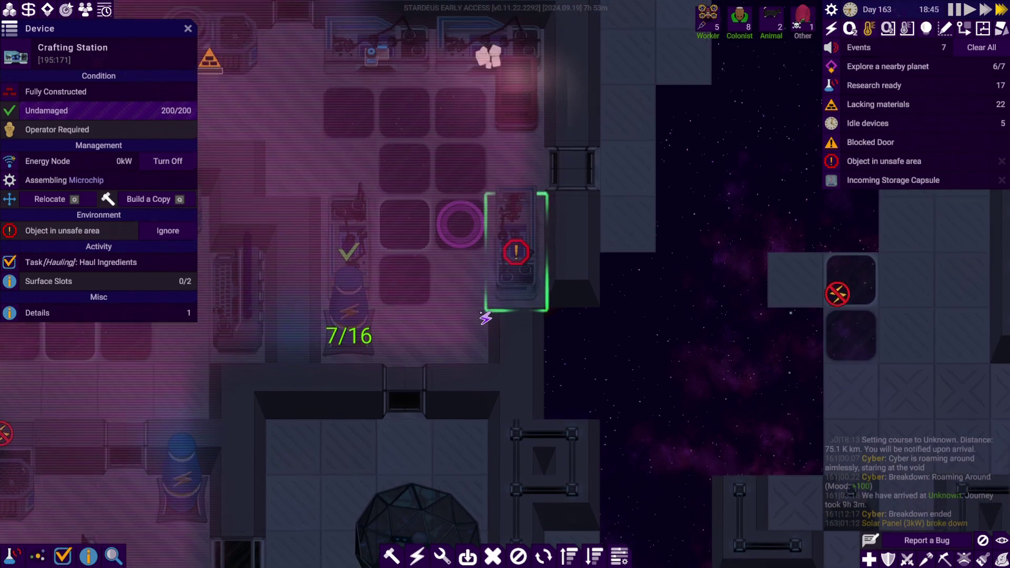
{"action": "scroll", "coordinate": [486, 318], "scroll_direction": "down", "scroll_amount": 3}
{"action": "scroll", "coordinate": [485, 319], "scroll_direction": "down", "scroll_amount": 3}
{"action": "scroll", "coordinate": [474, 325], "scroll_direction": "down", "scroll_amount": 2}
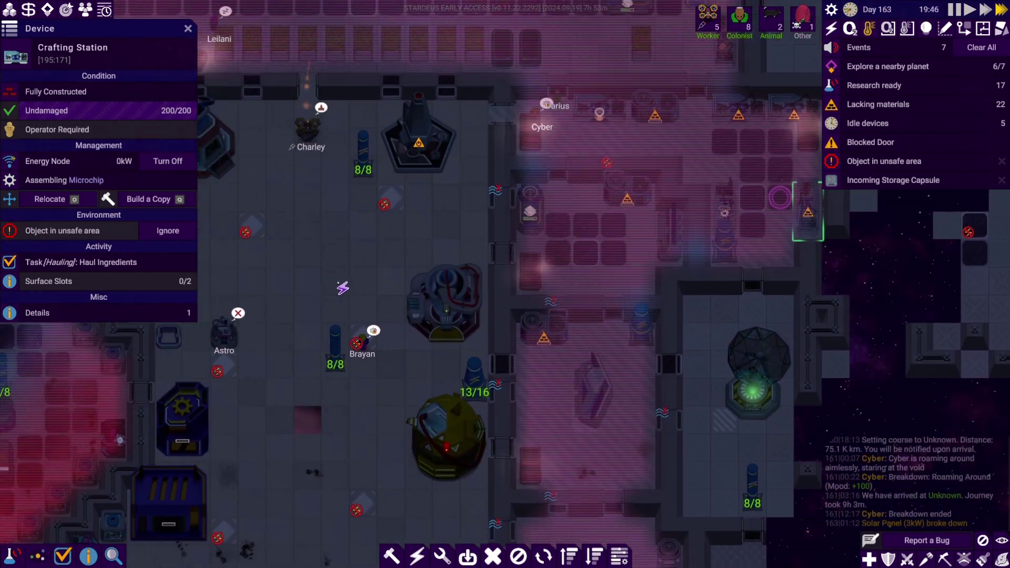
{"action": "key", "text": "a+s"}
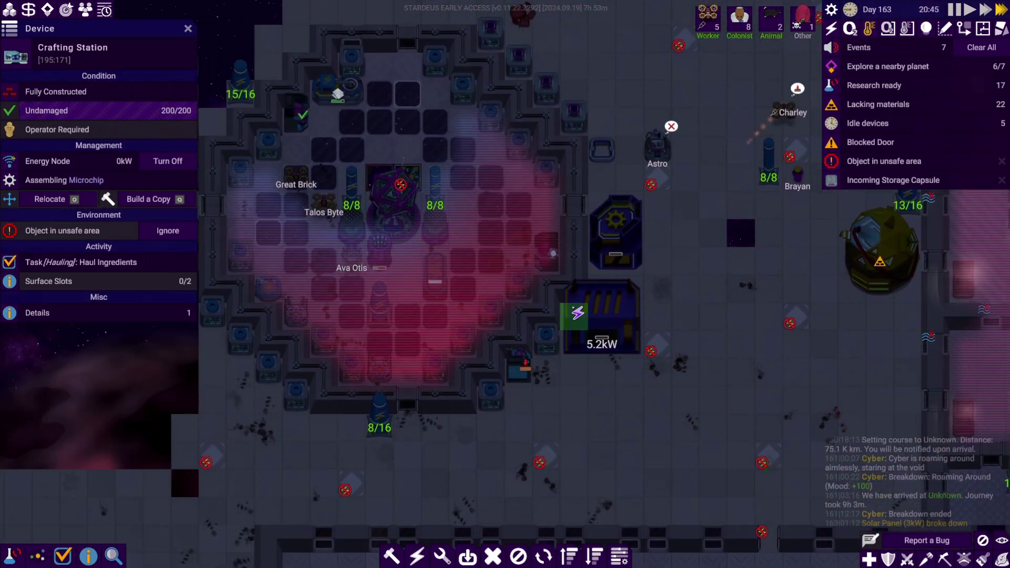
{"action": "scroll", "coordinate": [485, 316], "scroll_direction": "down", "scroll_amount": 2}
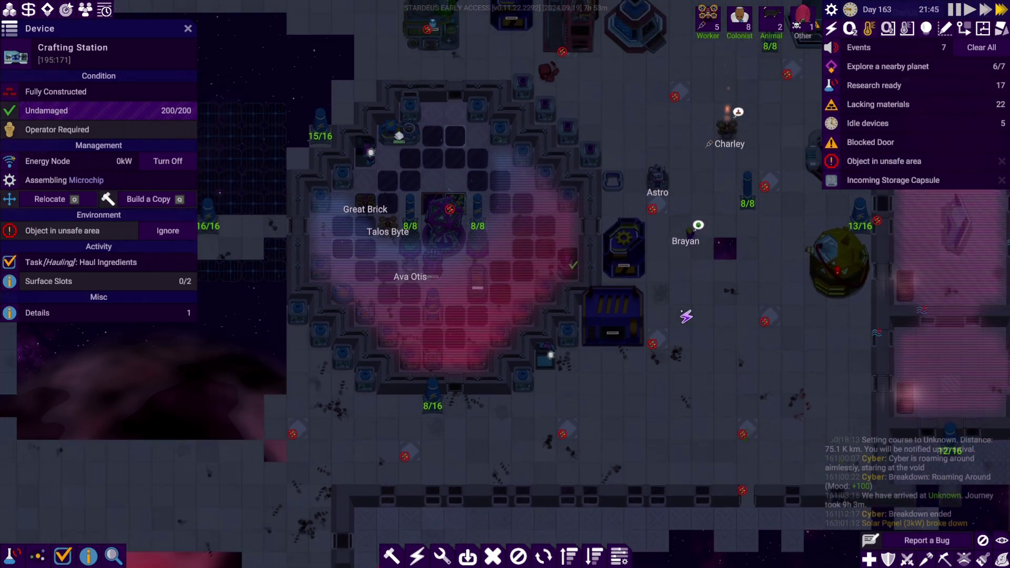
{"action": "scroll", "coordinate": [486, 316], "scroll_direction": "down", "scroll_amount": 2}
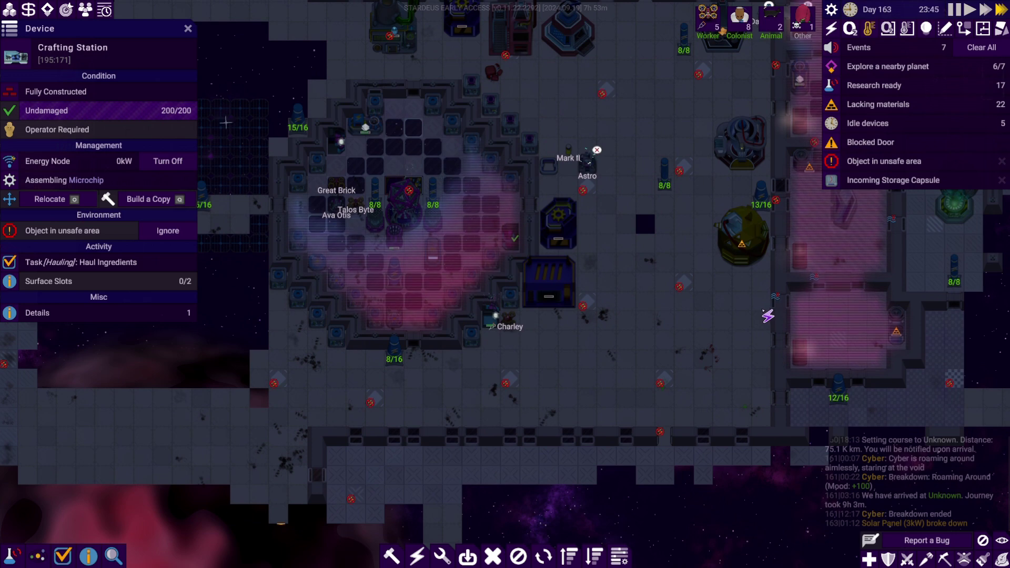
{"action": "key", "text": "w"}
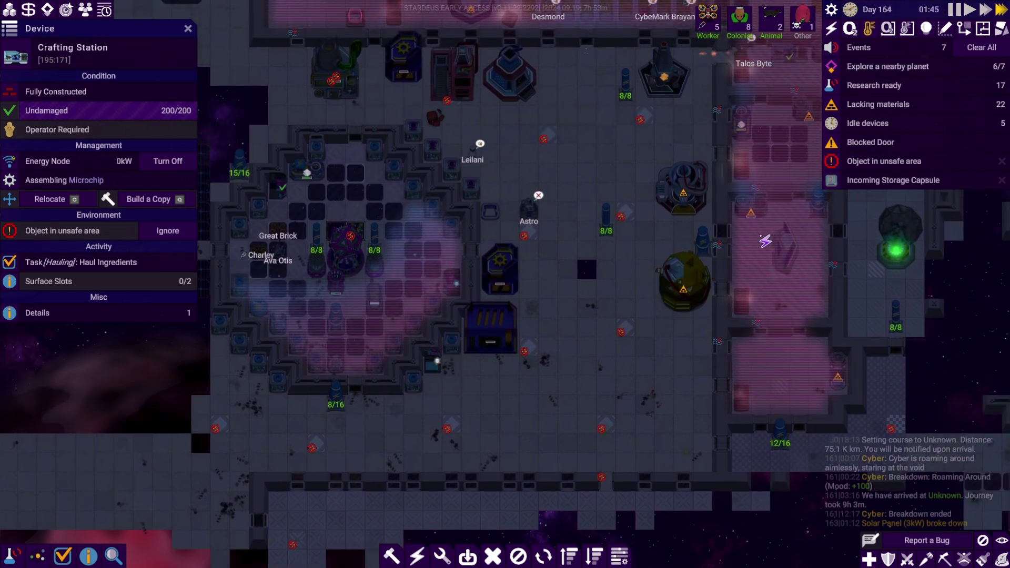
{"action": "scroll", "coordinate": [750, 249], "scroll_direction": "down", "scroll_amount": 2}
{"action": "scroll", "coordinate": [750, 250], "scroll_direction": "down", "scroll_amount": 2}
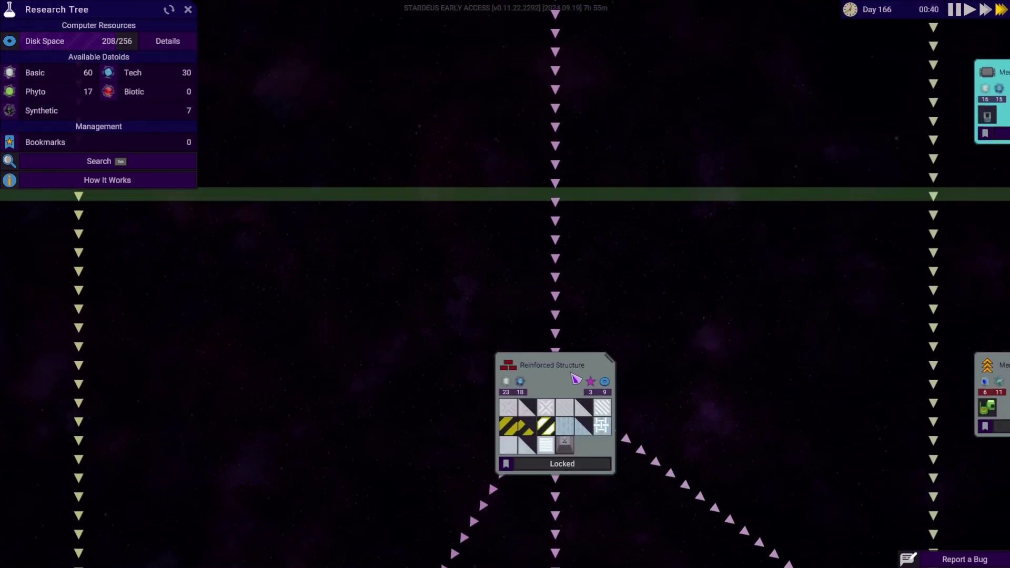
- Unlock Reinforced Structure in the Construction branch of the research tree
{"action": "left_click_drag", "start_coordinate": [576, 381], "coordinate": [586, 108]}
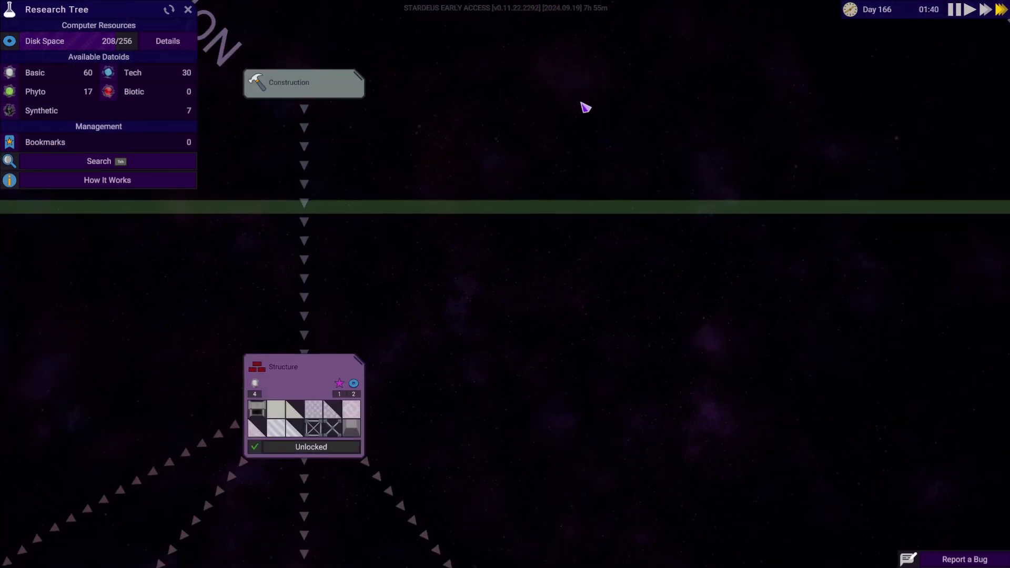
{"action": "scroll", "coordinate": [585, 108], "scroll_direction": "down", "scroll_amount": 3}
{"action": "scroll", "coordinate": [608, 190], "scroll_direction": "down", "scroll_amount": 3}
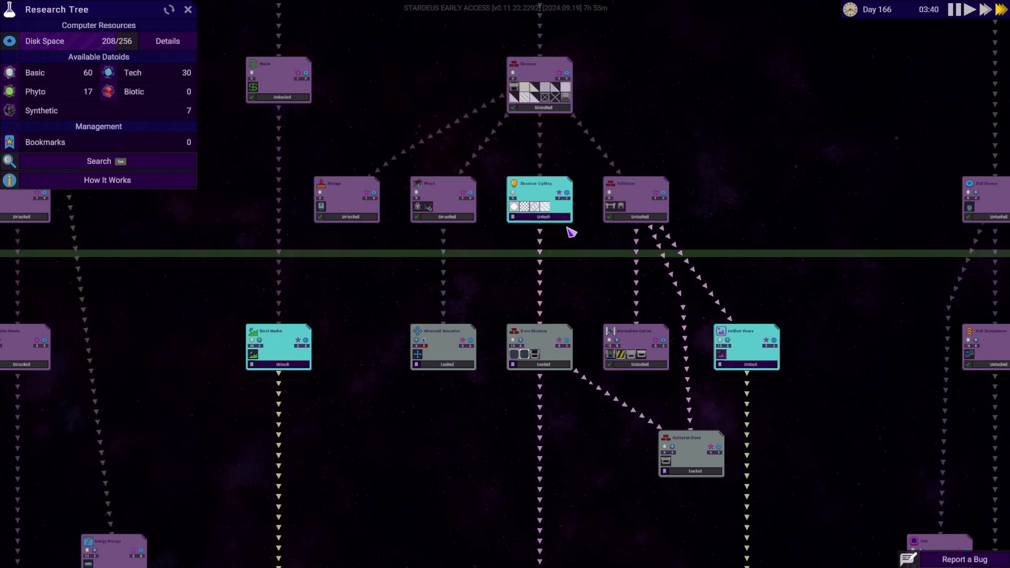
{"action": "left_click", "coordinate": [564, 223]}
{"action": "left_click_drag", "start_coordinate": [584, 269], "coordinate": [588, 221]}
{"action": "scroll", "coordinate": [588, 221], "scroll_direction": "down", "scroll_amount": 5}
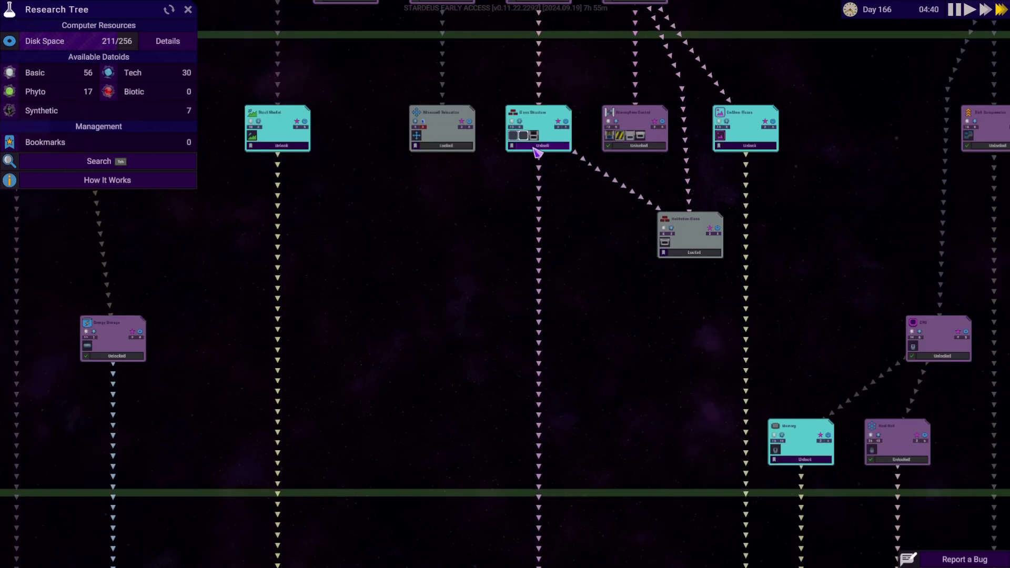
{"action": "left_click", "coordinate": [537, 158]}
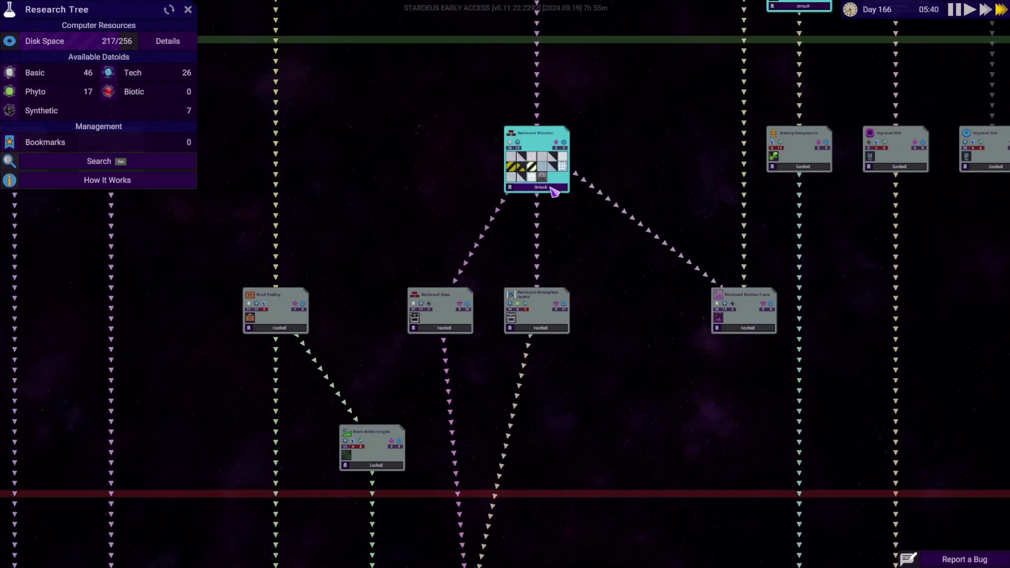
{"action": "scroll", "coordinate": [578, 164], "scroll_direction": "down", "scroll_amount": 3}
{"action": "scroll", "coordinate": [615, 206], "scroll_direction": "up", "scroll_amount": 3}
- Unlock Reactor Efficiency and Floor Connector research, leaving 5 Basic and 3 Tech datoids
{"action": "mouse_move", "coordinate": [608, 119]}
{"action": "left_mouse_down"}
{"action": "mouse_move", "coordinate": [615, 206]}
{"action": "mouse_move", "coordinate": [694, 236]}
{"action": "left_mouse_up"}
{"action": "mouse_move", "coordinate": [552, 158]}
{"action": "left_mouse_down"}
{"action": "mouse_move", "coordinate": [445, 213]}
{"action": "mouse_move", "coordinate": [474, 198]}
{"action": "mouse_move", "coordinate": [443, 193]}
{"action": "left_mouse_up"}
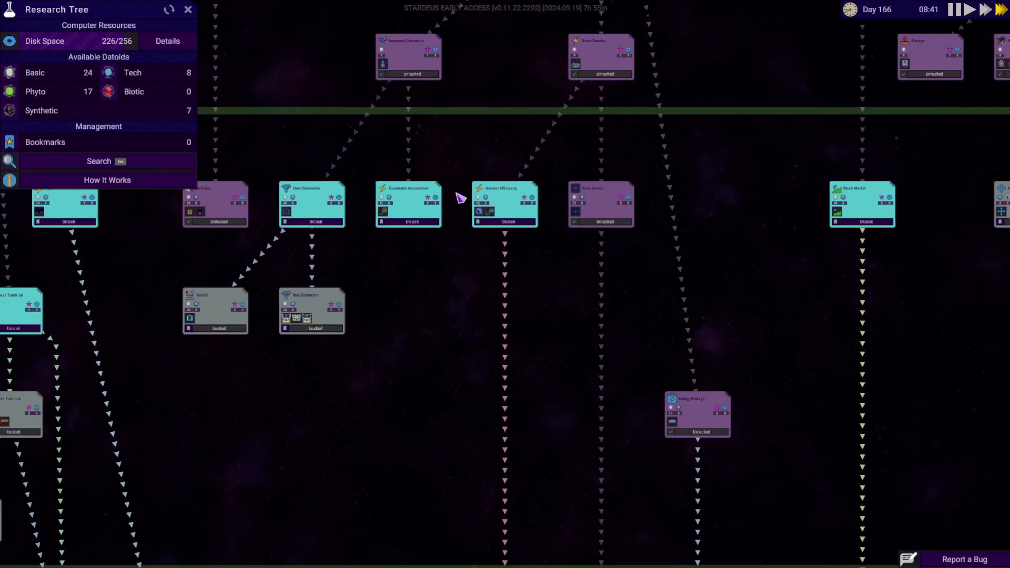
{"action": "scroll", "coordinate": [447, 237], "scroll_direction": "up", "scroll_amount": 3}
{"action": "scroll", "coordinate": [446, 243], "scroll_direction": "up", "scroll_amount": 3}
{"action": "left_click_drag", "start_coordinate": [450, 237], "coordinate": [522, 230]}
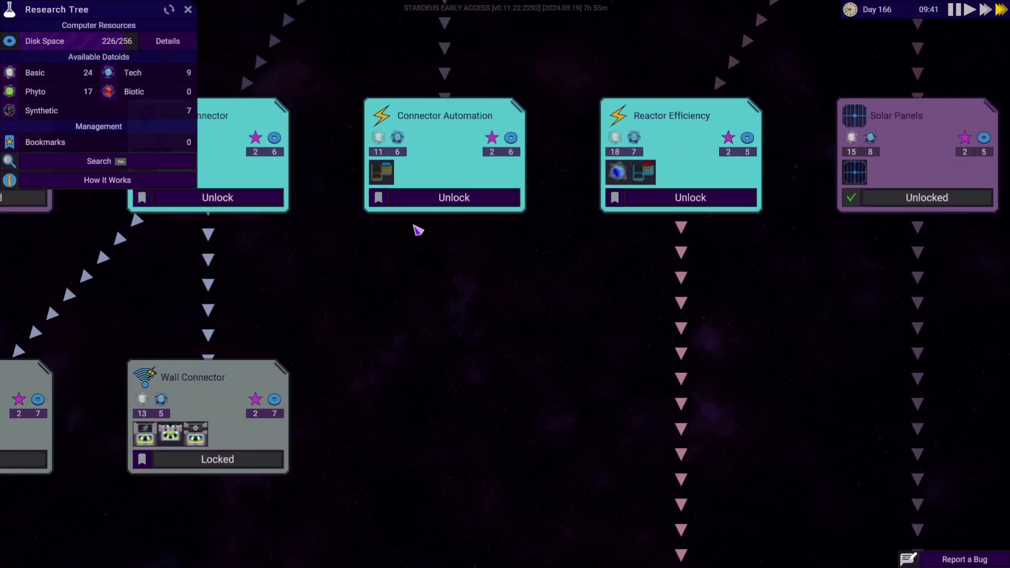
{"action": "scroll", "coordinate": [418, 225], "scroll_direction": "down", "scroll_amount": 1}
{"action": "left_click", "coordinate": [624, 212]}
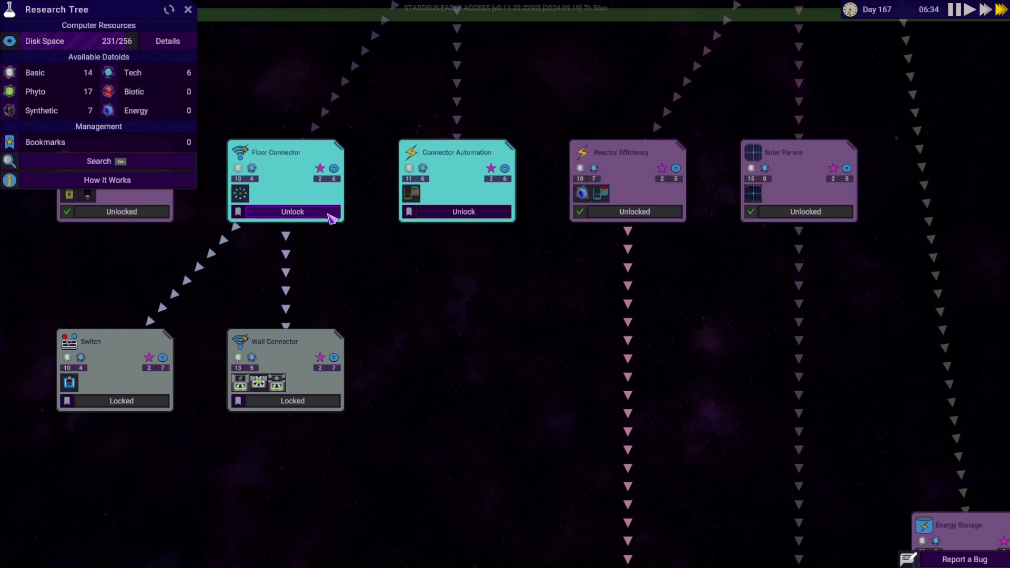
{"action": "left_click", "coordinate": [308, 211]}
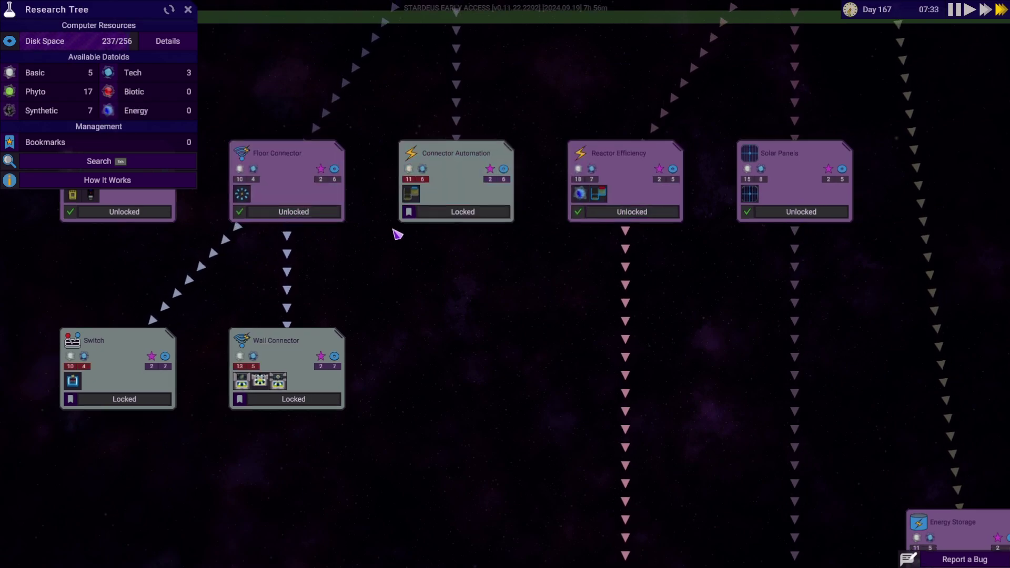
{"action": "scroll", "coordinate": [304, 225], "scroll_direction": "down", "scroll_amount": 5}
{"action": "scroll", "coordinate": [302, 229], "scroll_direction": "down", "scroll_amount": 4}
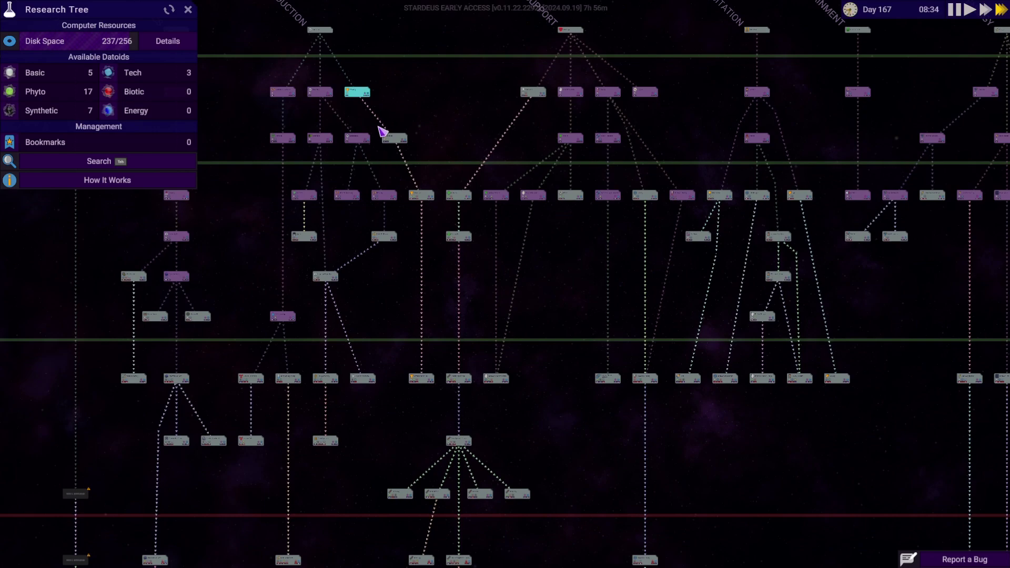
{"action": "scroll", "coordinate": [443, 142], "scroll_direction": "up", "scroll_amount": 5}
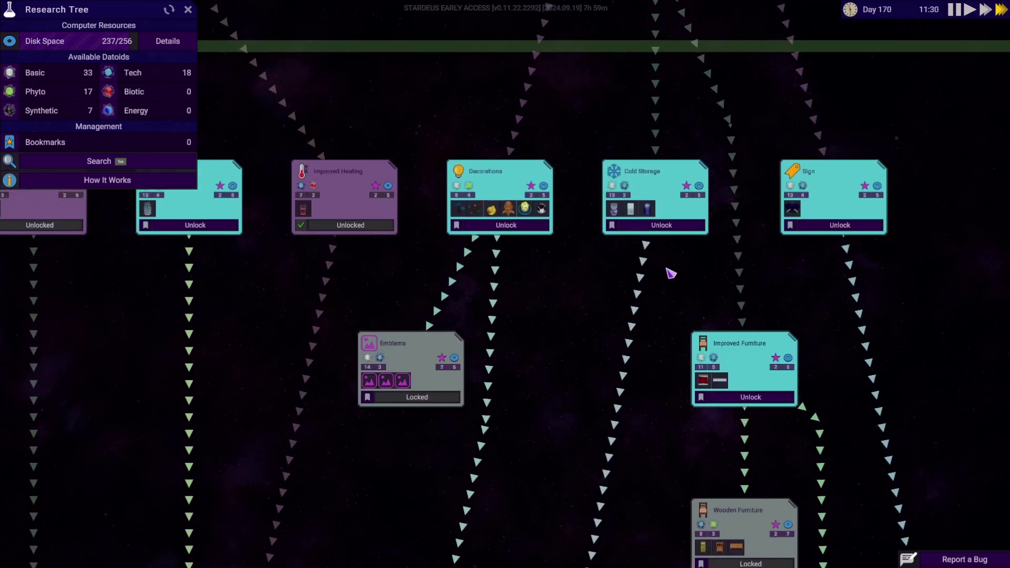
{"action": "scroll", "coordinate": [663, 269], "scroll_direction": "up", "scroll_amount": 5}
- Unlock Cold Storage and Cleaning Bot research, bringing disk space use to 251/256
{"action": "left_click", "coordinate": [655, 213]}
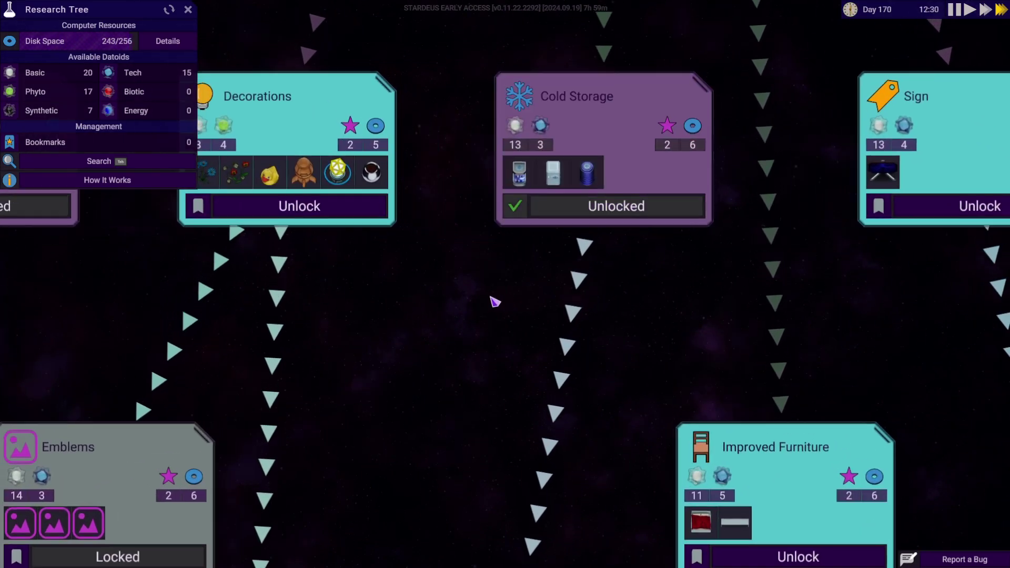
{"action": "scroll", "coordinate": [489, 300], "scroll_direction": "down", "scroll_amount": 5}
{"action": "scroll", "coordinate": [399, 312], "scroll_direction": "down", "scroll_amount": 3}
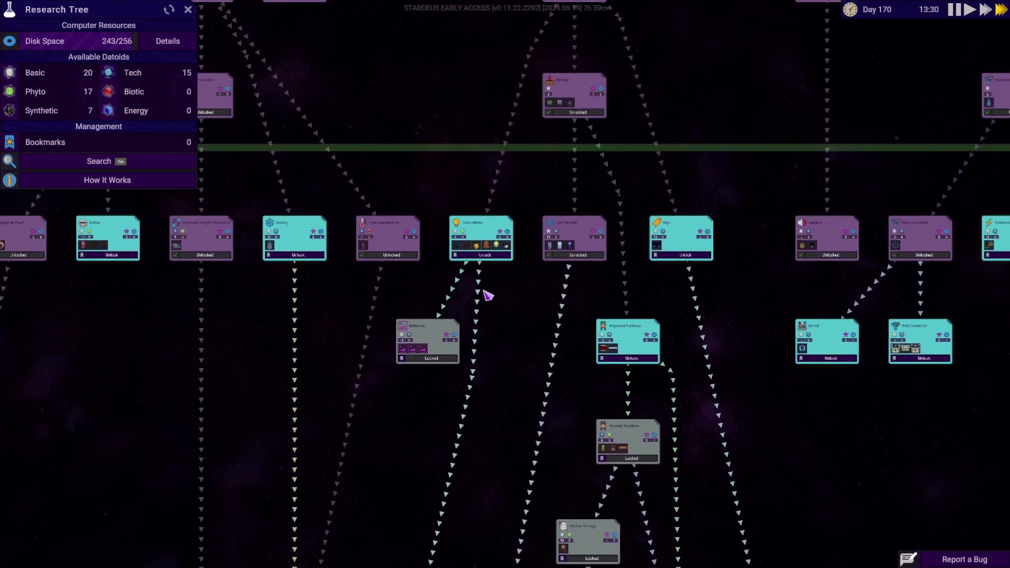
{"action": "left_click_drag", "start_coordinate": [487, 296], "coordinate": [821, 281]}
{"action": "scroll", "coordinate": [444, 297], "scroll_direction": "up", "scroll_amount": 2}
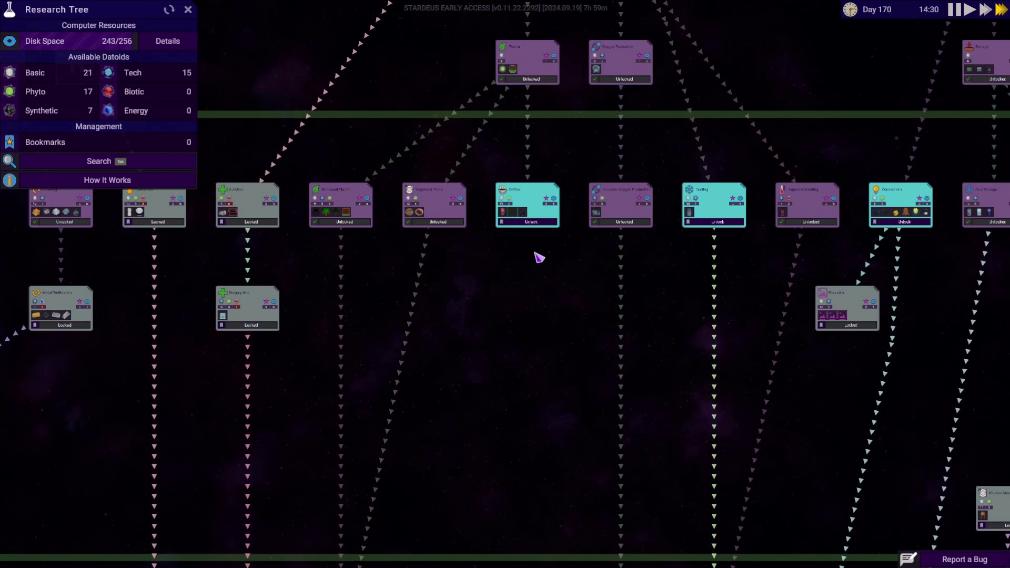
{"action": "scroll", "coordinate": [473, 261], "scroll_direction": "up", "scroll_amount": 2}
{"action": "scroll", "coordinate": [459, 265], "scroll_direction": "up", "scroll_amount": 2}
{"action": "scroll", "coordinate": [453, 265], "scroll_direction": "up", "scroll_amount": 1}
{"action": "mouse_move", "coordinate": [453, 266]}
{"action": "left_mouse_down"}
{"action": "mouse_move", "coordinate": [647, 261]}
{"action": "mouse_move", "coordinate": [490, 269]}
{"action": "mouse_move", "coordinate": [532, 279]}
{"action": "left_mouse_up"}
{"action": "scroll", "coordinate": [532, 278], "scroll_direction": "down", "scroll_amount": 2}
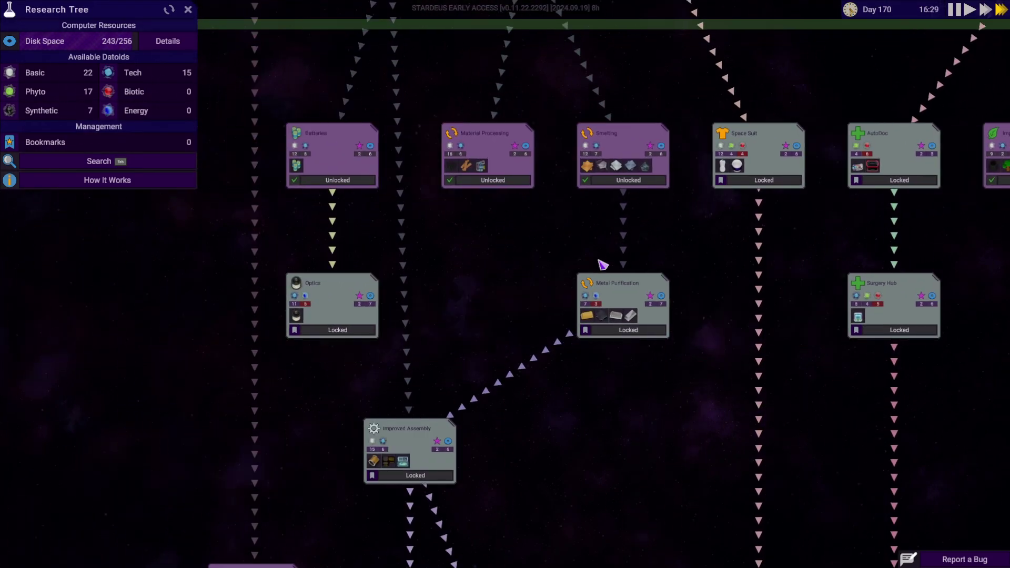
{"action": "scroll", "coordinate": [553, 285], "scroll_direction": "down", "scroll_amount": 3}
{"action": "scroll", "coordinate": [600, 288], "scroll_direction": "down", "scroll_amount": 3}
{"action": "scroll", "coordinate": [618, 293], "scroll_direction": "down", "scroll_amount": 2}
{"action": "scroll", "coordinate": [618, 293], "scroll_direction": "up", "scroll_amount": 2}
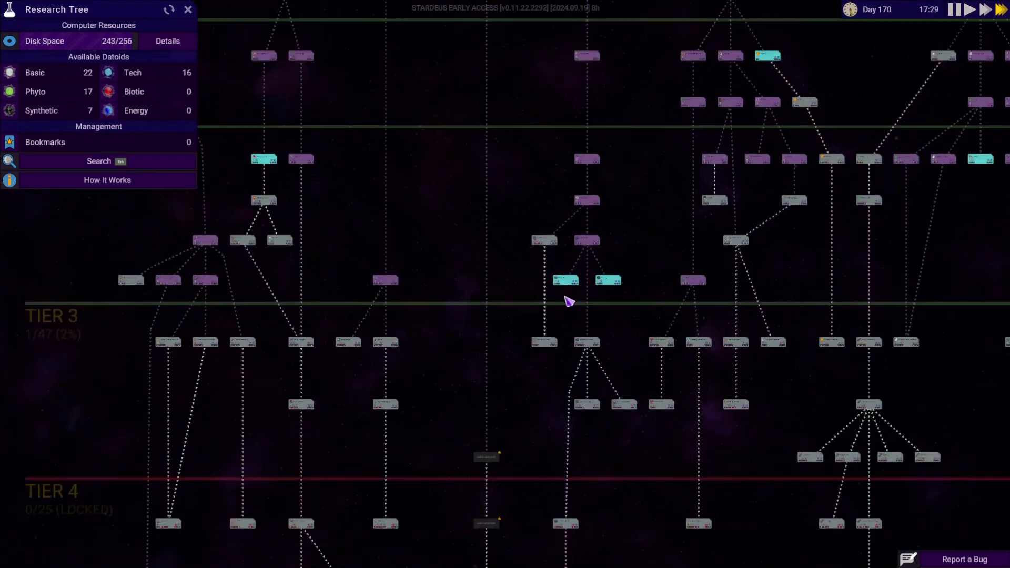
{"action": "scroll", "coordinate": [592, 292], "scroll_direction": "up", "scroll_amount": 3}
{"action": "scroll", "coordinate": [584, 296], "scroll_direction": "up", "scroll_amount": 3}
{"action": "scroll", "coordinate": [576, 300], "scroll_direction": "up", "scroll_amount": 2}
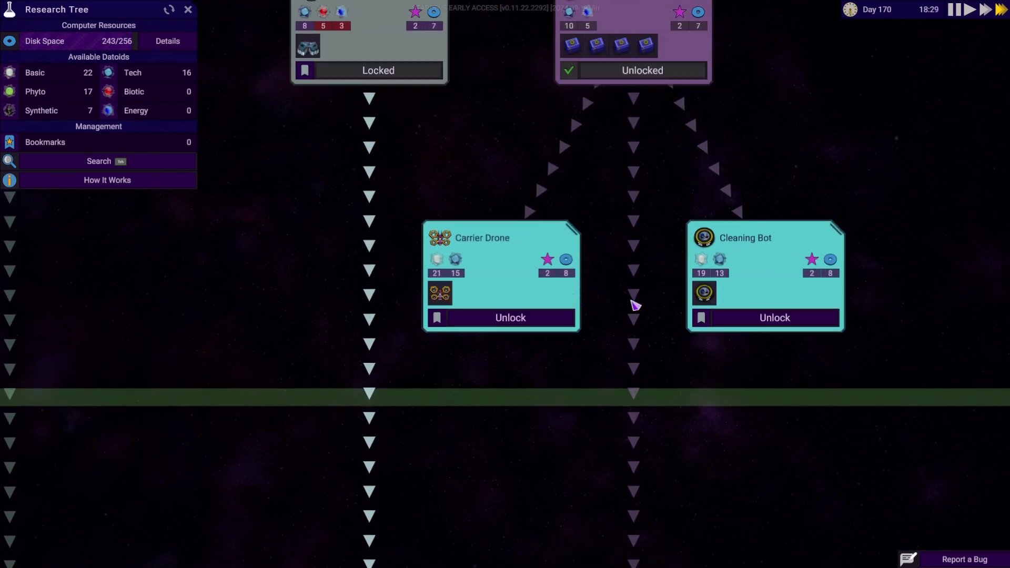
{"action": "scroll", "coordinate": [636, 306], "scroll_direction": "down", "scroll_amount": 3}
{"action": "left_click", "coordinate": [775, 309]}
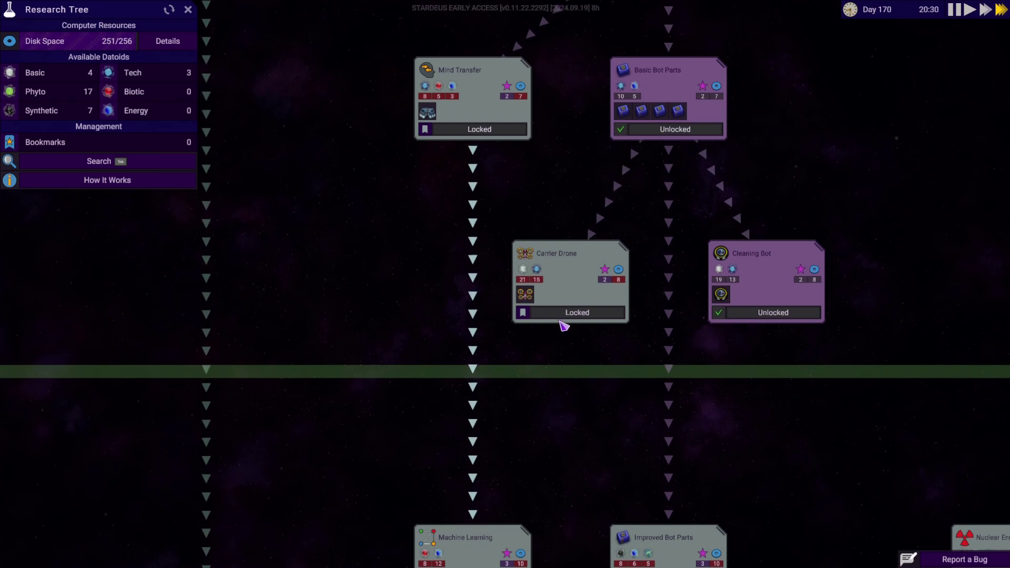
{"action": "scroll", "coordinate": [565, 325], "scroll_direction": "down", "scroll_amount": 4}
{"action": "scroll", "coordinate": [648, 285], "scroll_direction": "down", "scroll_amount": 4}
- Leave the research tree and place a Beverage Cooler in the pink room
{"action": "left_click_drag", "start_coordinate": [664, 280], "coordinate": [560, 301]}
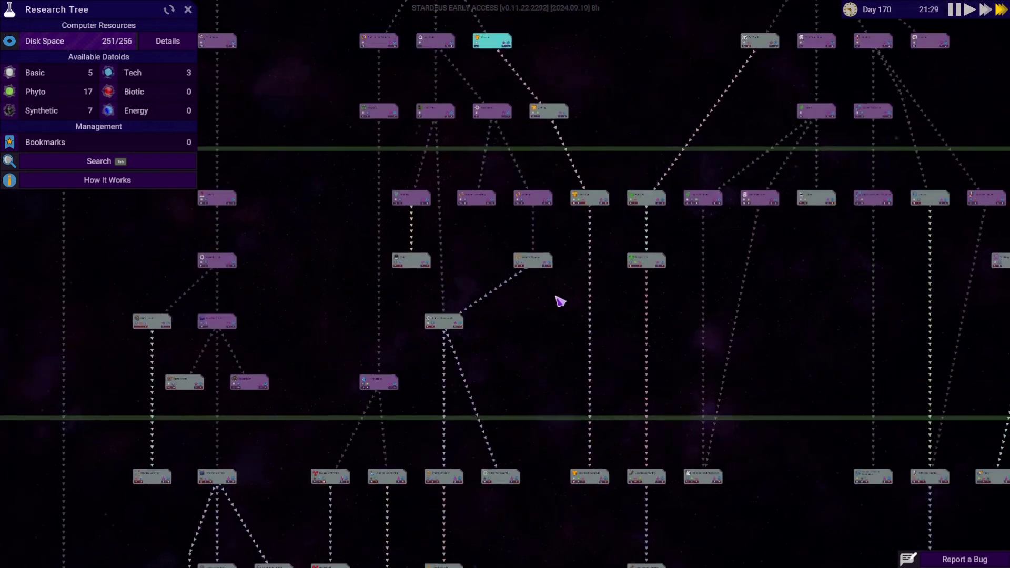
{"action": "scroll", "coordinate": [559, 301], "scroll_direction": "down", "scroll_amount": 3}
{"action": "scroll", "coordinate": [679, 280], "scroll_direction": "down", "scroll_amount": 3}
{"action": "key", "text": "Escape"}
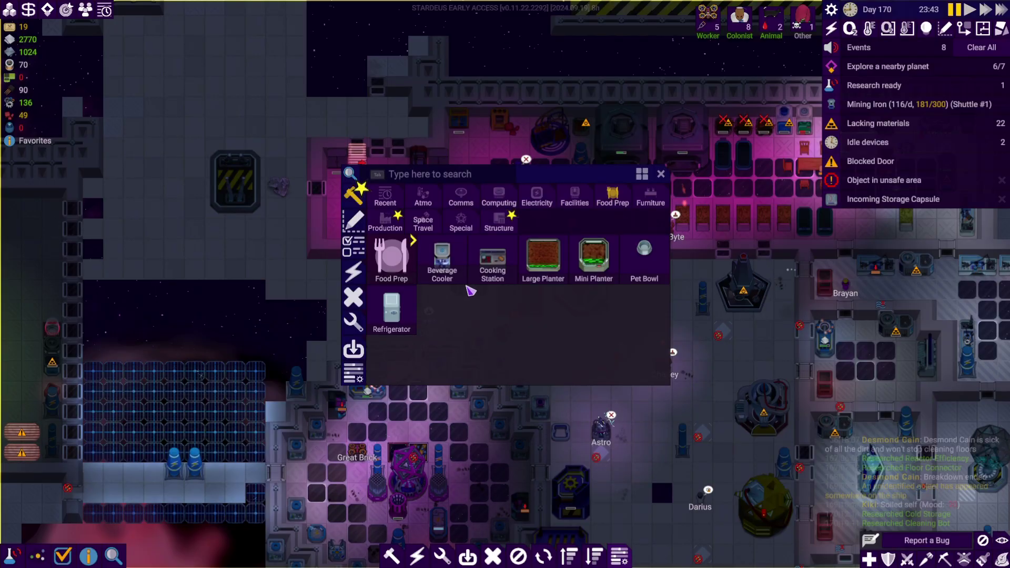
{"action": "left_click", "coordinate": [442, 260]}
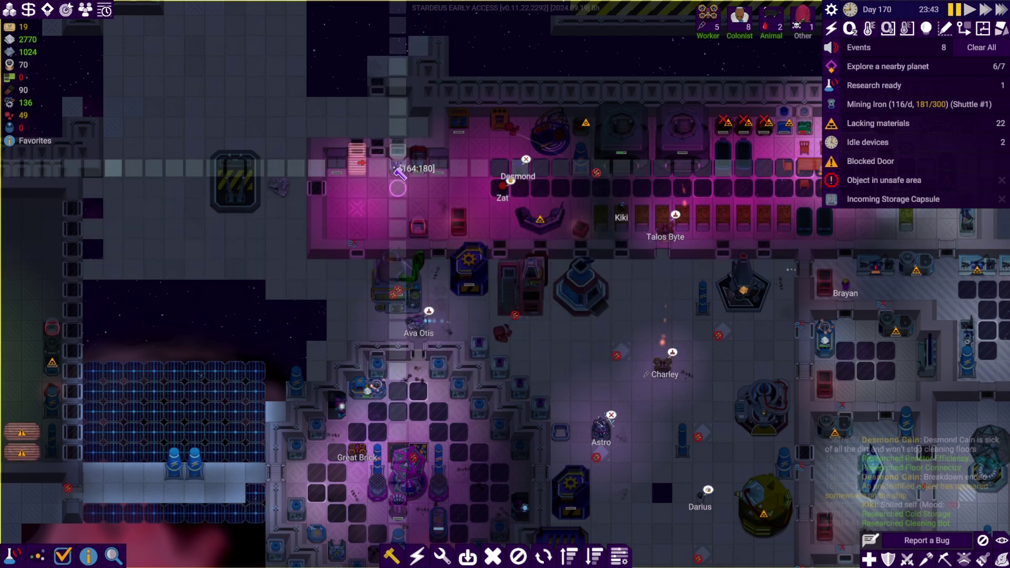
{"action": "left_click", "coordinate": [401, 183]}
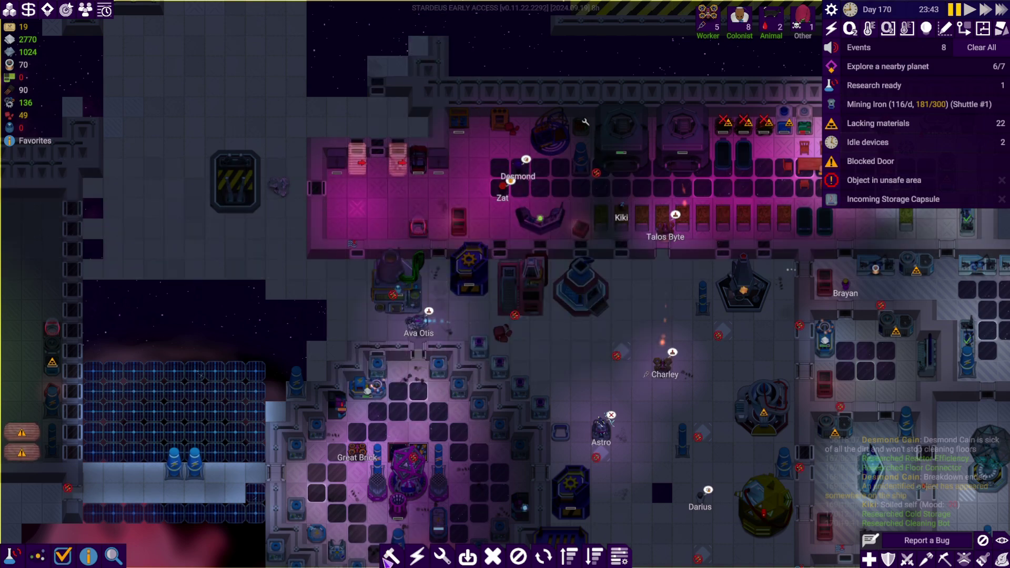
- Browse the Production buildings, including Ice Maker details, and the Structure options
{"action": "left_click", "coordinate": [387, 556]}
{"action": "left_click", "coordinate": [386, 223]}
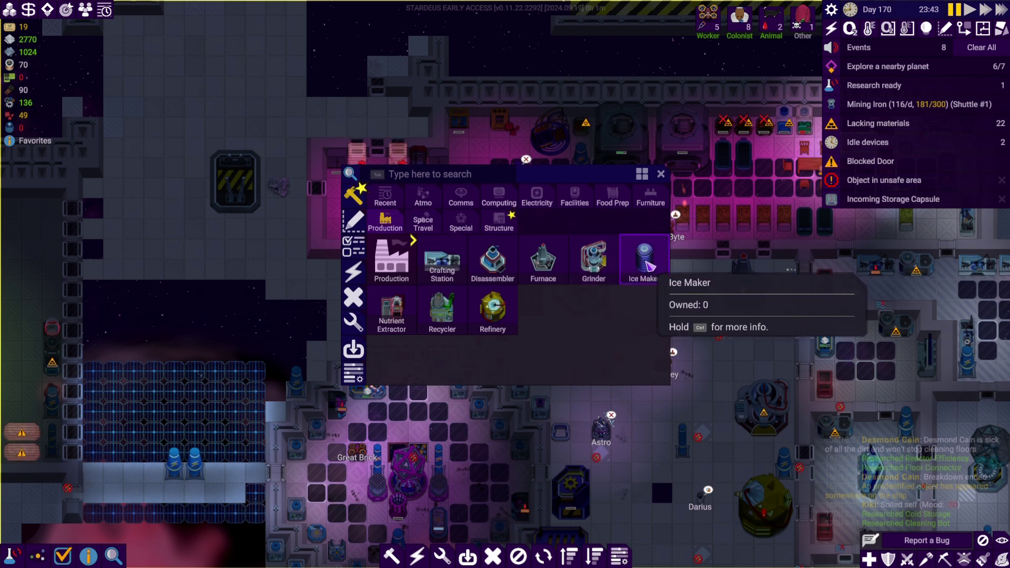
{"action": "key", "text": "ctrl"}
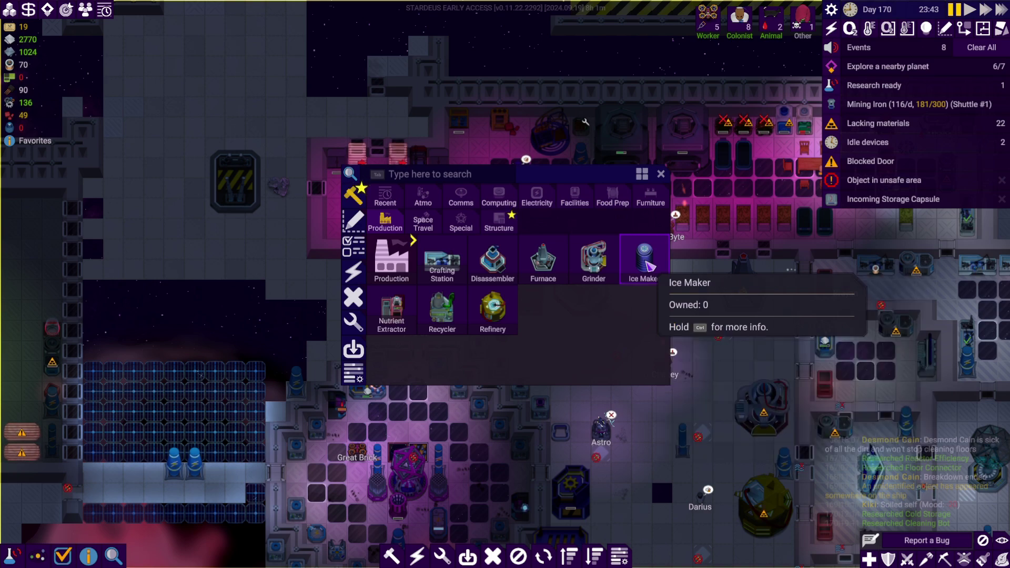
{"action": "left_click", "coordinate": [498, 228]}
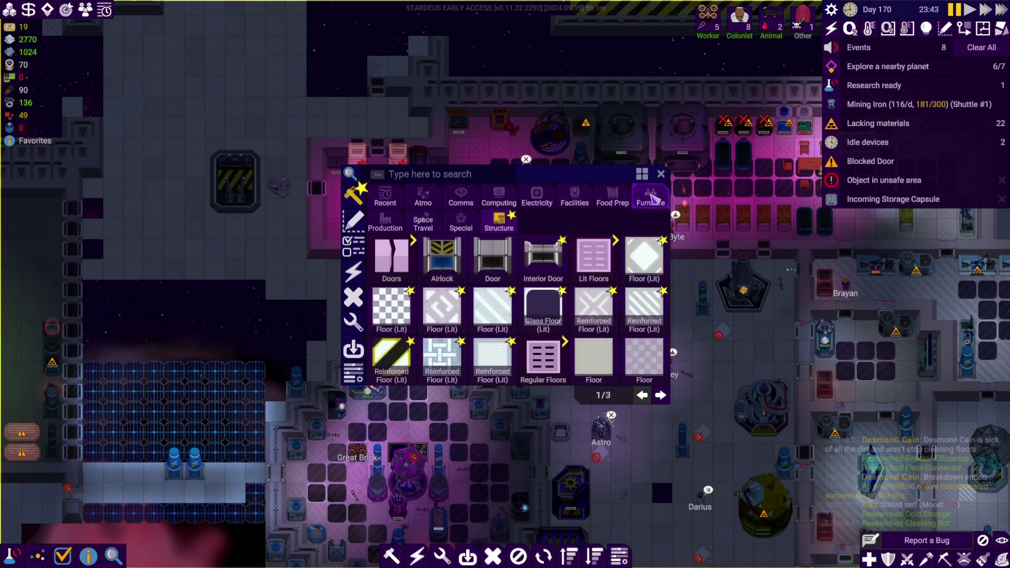
{"action": "left_click", "coordinate": [661, 175]}
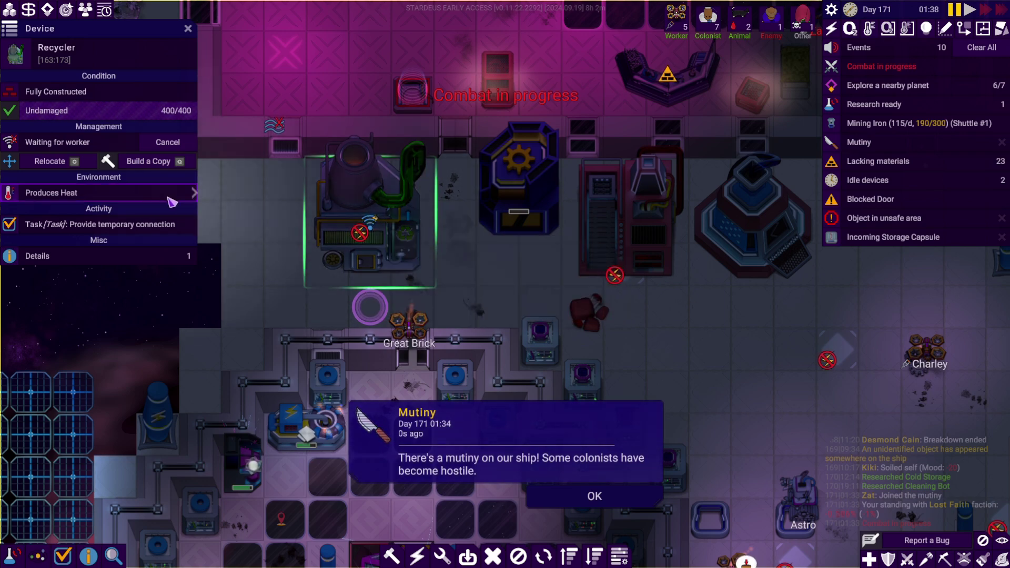
- Inspect the Recycler's pending task and its production settings
{"action": "left_click", "coordinate": [136, 224]}
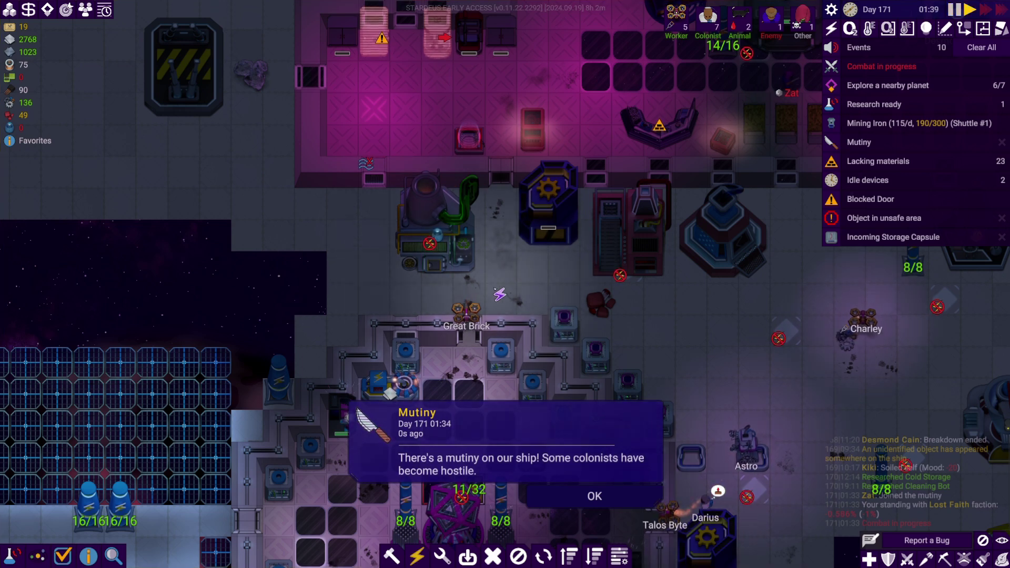
{"action": "left_click", "coordinate": [453, 250]}
{"action": "left_click", "coordinate": [96, 161]}
{"action": "left_click", "coordinate": [521, 195]}
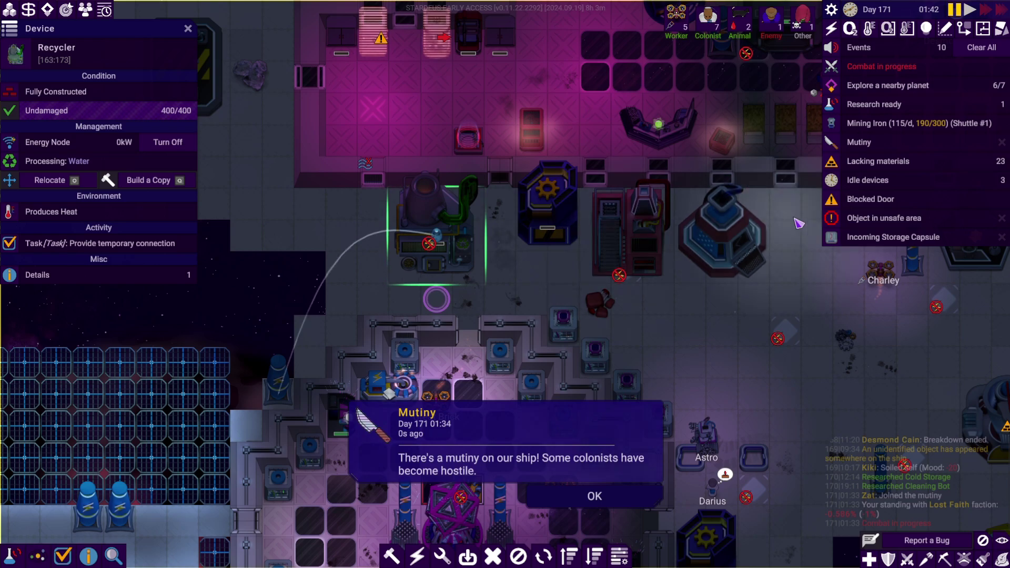
{"action": "left_click_drag", "start_coordinate": [521, 196], "coordinate": [633, 271]}
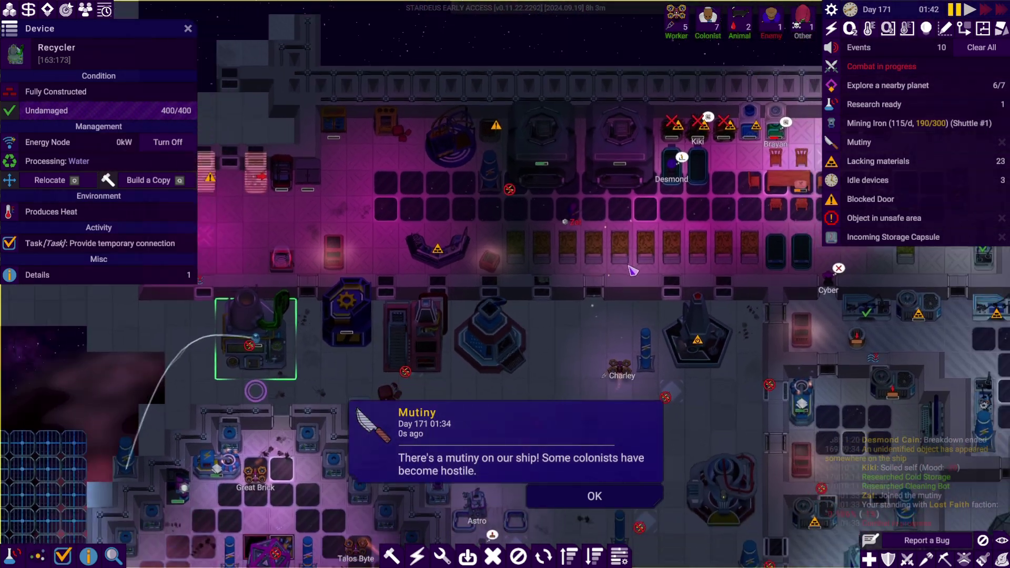
{"action": "scroll", "coordinate": [633, 270], "scroll_direction": "down", "scroll_amount": 2}
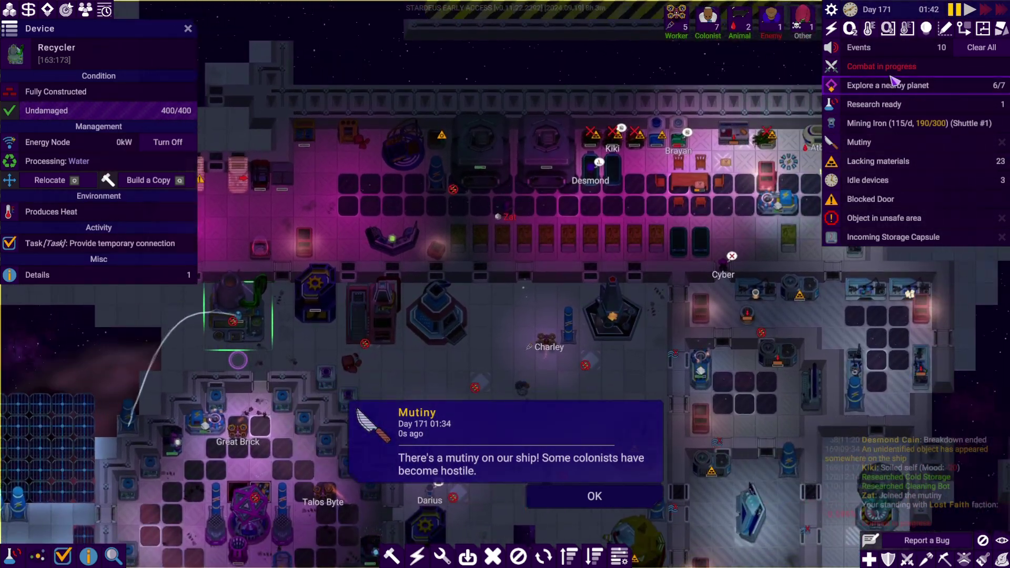
- Focus combat on the hostile mutineer Zat until the mutiny ends with him dead
{"action": "left_click", "coordinate": [882, 66]}
{"action": "left_click", "coordinate": [538, 110]}
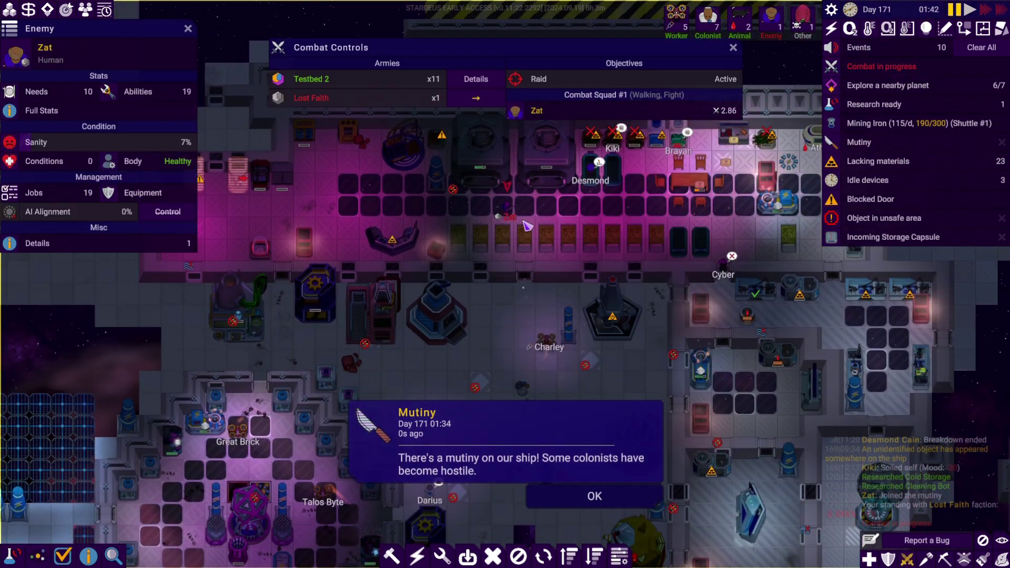
{"action": "scroll", "coordinate": [548, 224], "scroll_direction": "up", "scroll_amount": 3}
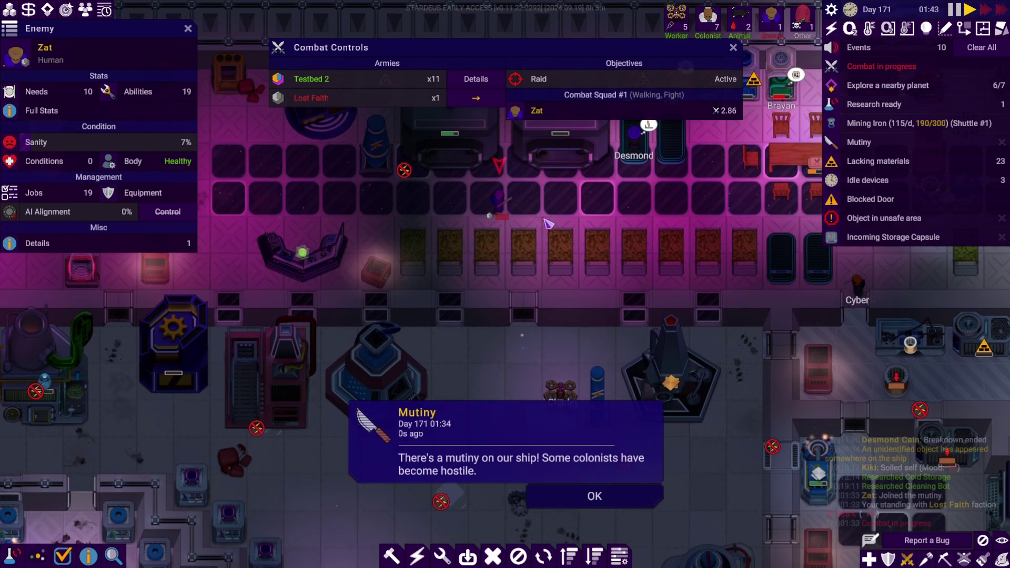
{"action": "scroll", "coordinate": [549, 225], "scroll_direction": "up", "scroll_amount": 1}
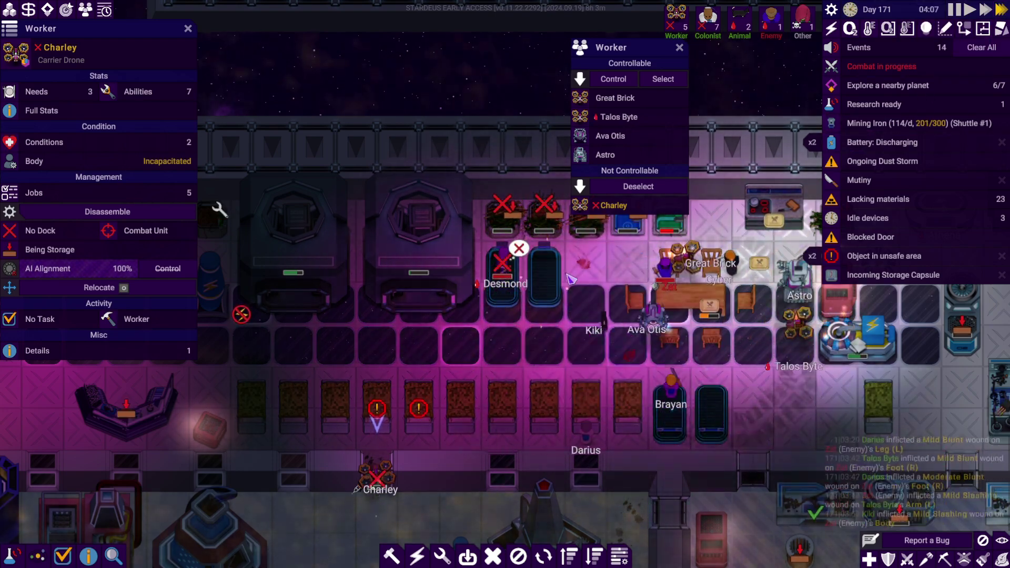
{"action": "scroll", "coordinate": [746, 306], "scroll_direction": "down", "scroll_amount": 2}
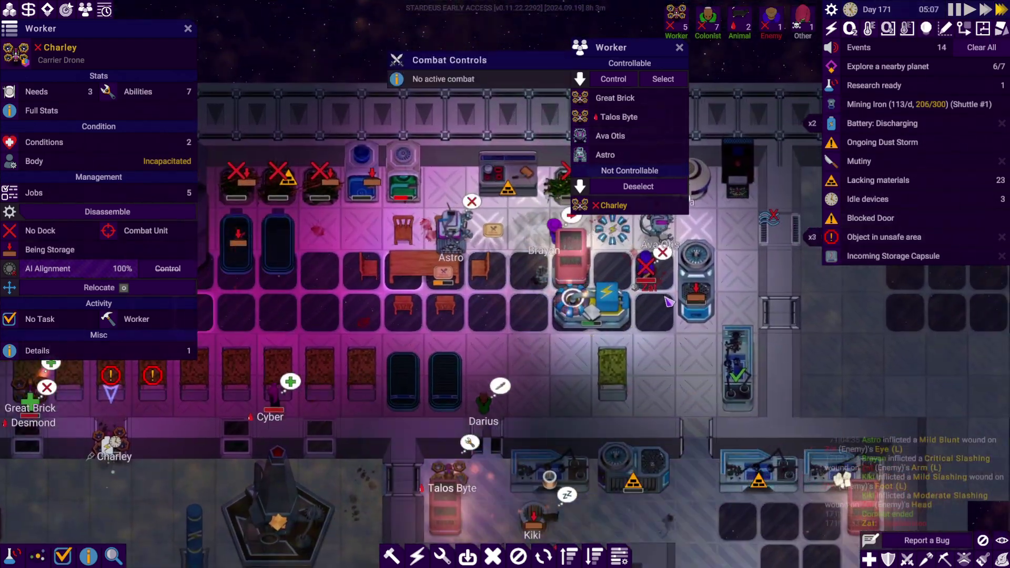
{"action": "scroll", "coordinate": [667, 302], "scroll_direction": "up", "scroll_amount": 3}
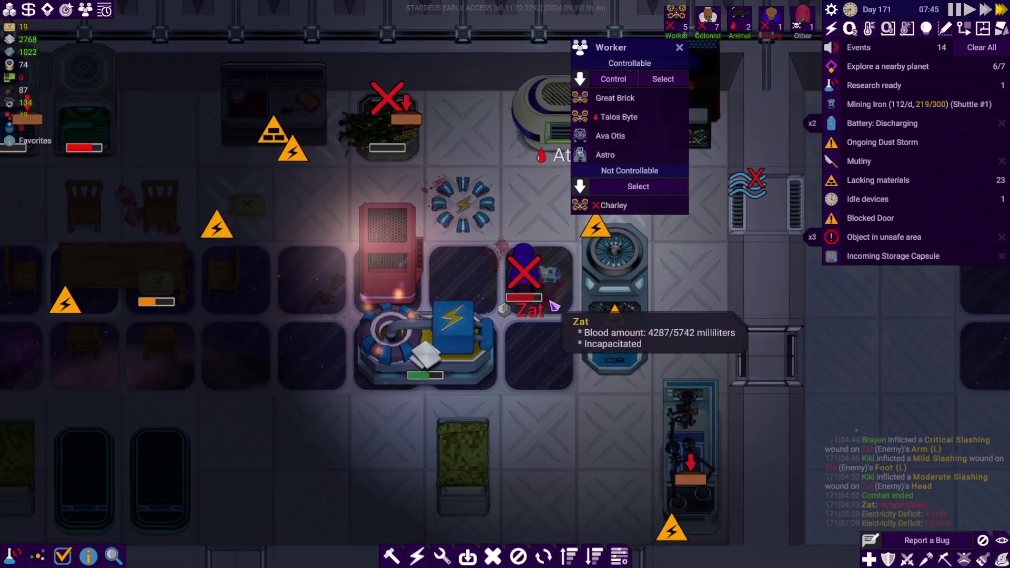
{"action": "scroll", "coordinate": [552, 307], "scroll_direction": "down", "scroll_amount": 2}
{"action": "scroll", "coordinate": [537, 307], "scroll_direction": "down", "scroll_amount": 2}
{"action": "scroll", "coordinate": [520, 309], "scroll_direction": "down", "scroll_amount": 1}
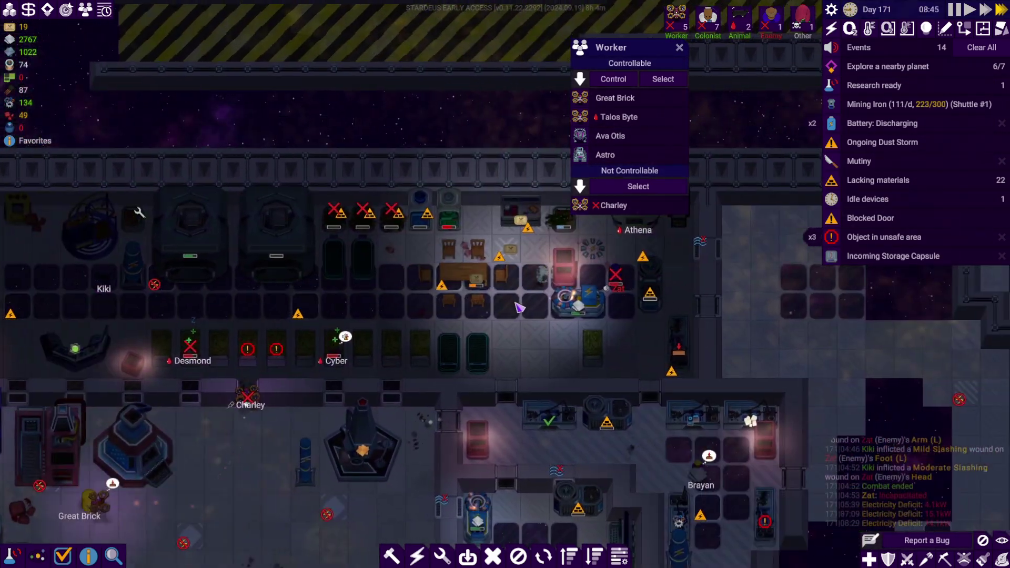
{"action": "key", "text": "d"}
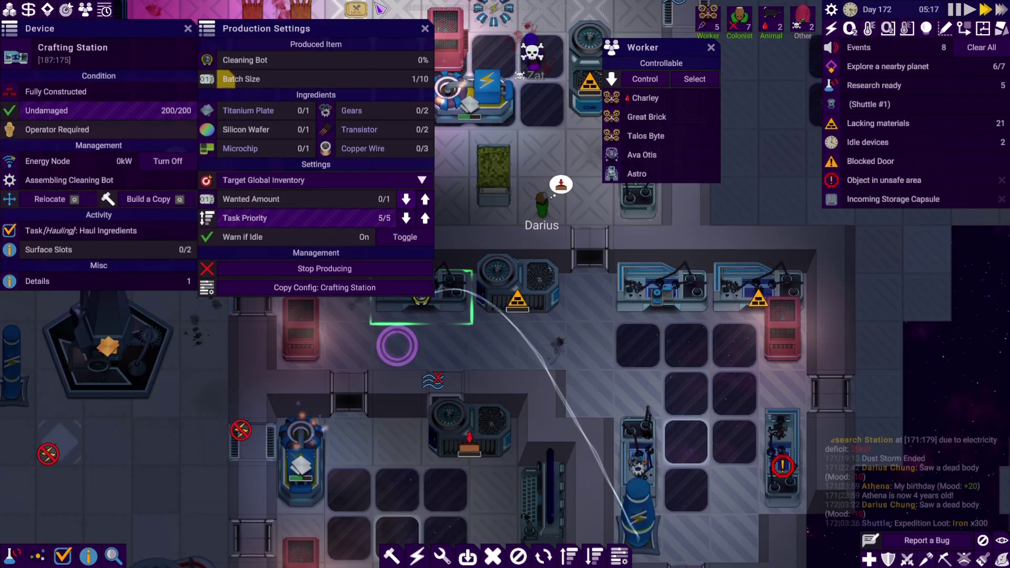
- Close the Crafting Station panels and order the dead mutineer's body disposed of
{"action": "left_click", "coordinate": [424, 29]}
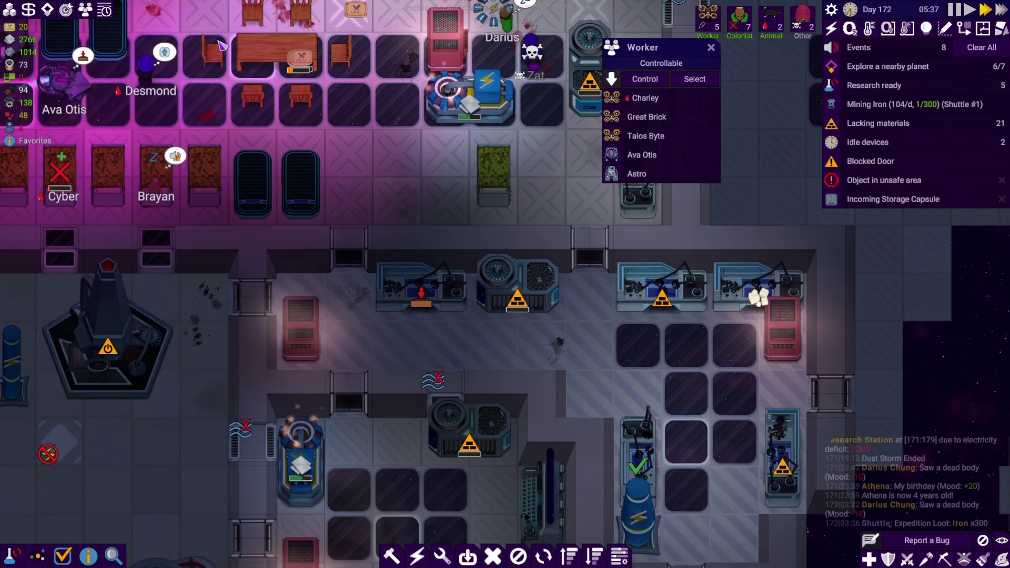
{"action": "left_click", "coordinate": [188, 29]}
{"action": "scroll", "coordinate": [427, 182], "scroll_direction": "up", "scroll_amount": 3}
{"action": "left_click", "coordinate": [499, 157]}
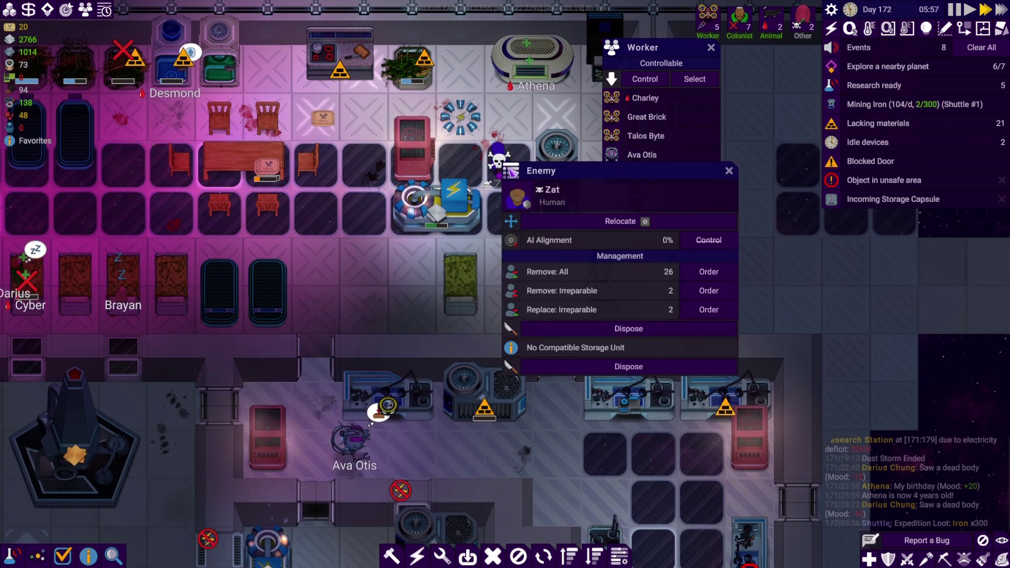
{"action": "left_click", "coordinate": [688, 366]}
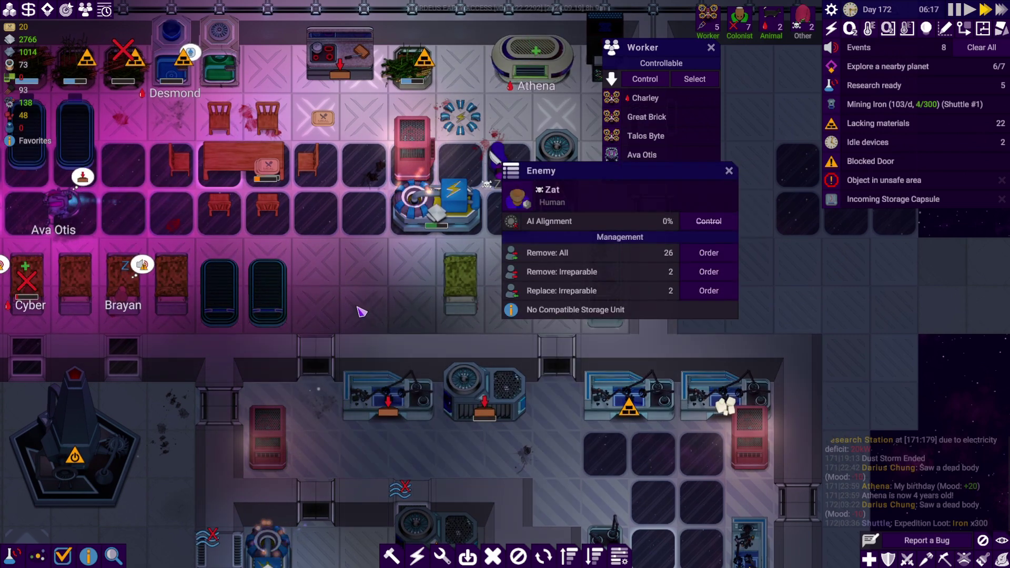
{"action": "scroll", "coordinate": [359, 311], "scroll_direction": "down", "scroll_amount": 2}
{"action": "scroll", "coordinate": [363, 284], "scroll_direction": "down", "scroll_amount": 2}
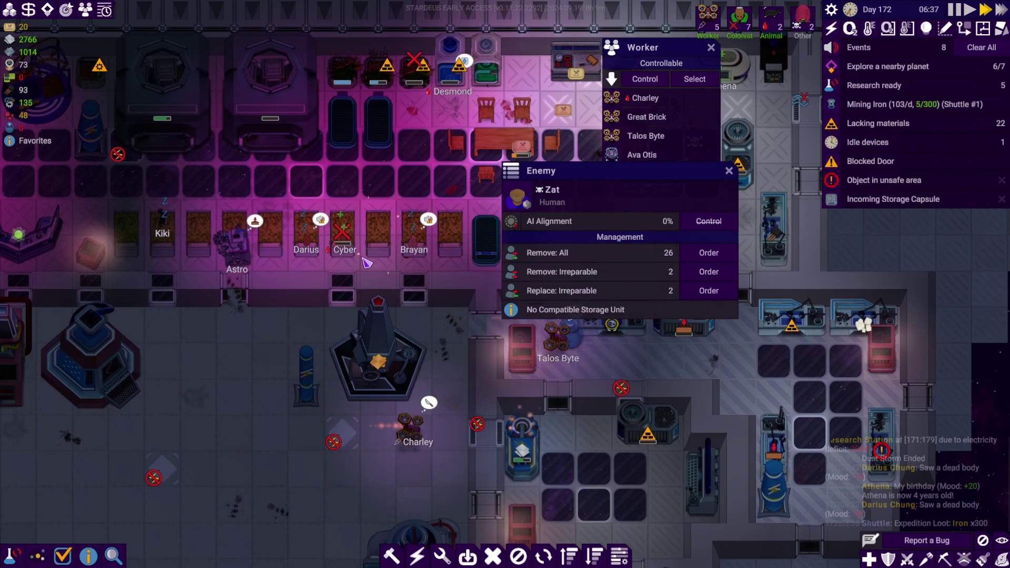
{"action": "scroll", "coordinate": [365, 262], "scroll_direction": "up", "scroll_amount": 2}
{"action": "scroll", "coordinate": [356, 245], "scroll_direction": "up", "scroll_amount": 2}
{"action": "scroll", "coordinate": [347, 237], "scroll_direction": "up", "scroll_amount": 1}
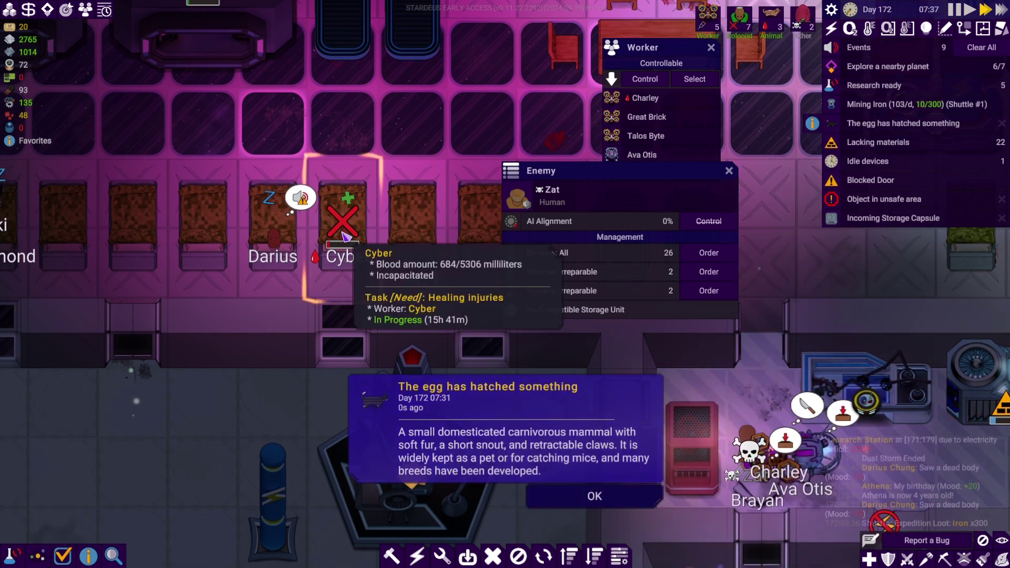
- Dismiss the egg-hatched notice and inspect the Alien Egg Shell awaiting hauling
{"action": "left_click", "coordinate": [594, 496]}
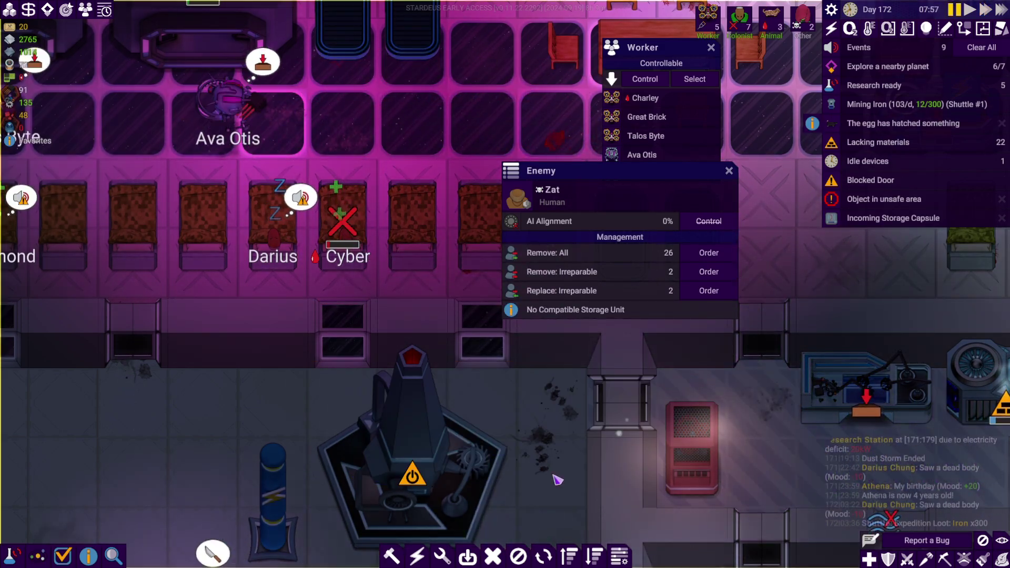
{"action": "scroll", "coordinate": [557, 480], "scroll_direction": "down", "scroll_amount": 3}
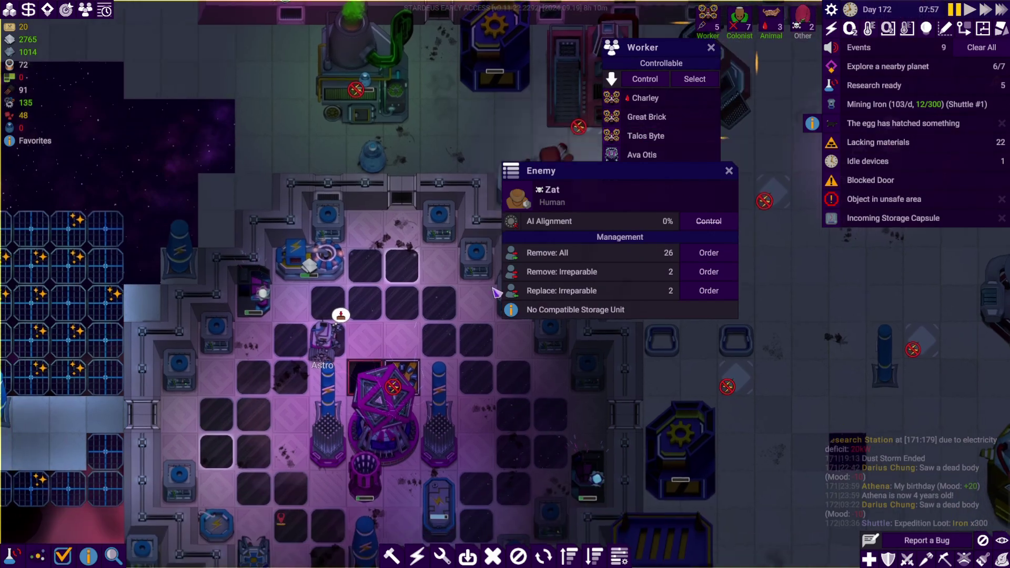
{"action": "key", "text": "s"}
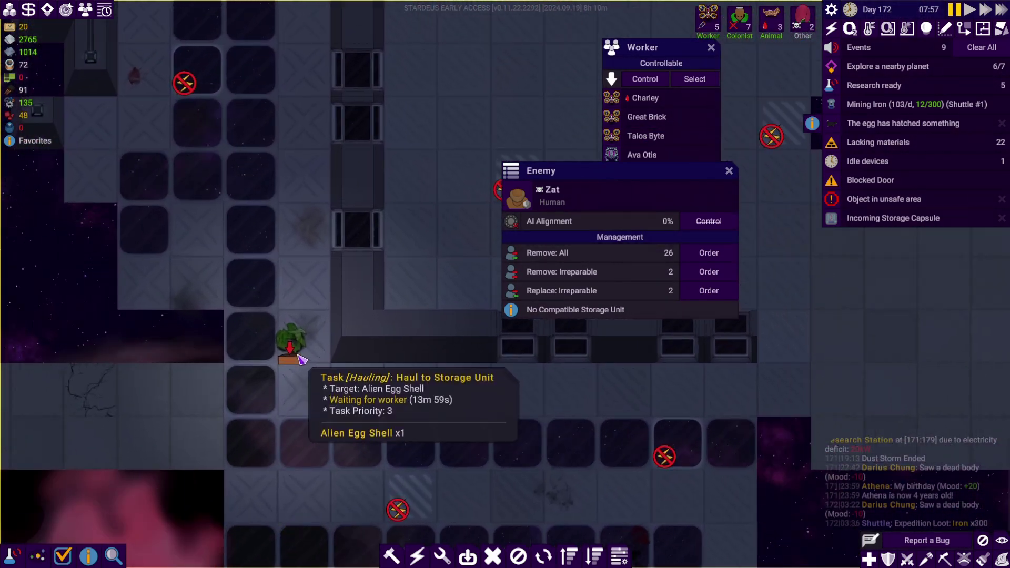
{"action": "scroll", "coordinate": [292, 347], "scroll_direction": "up", "scroll_amount": 3}
{"action": "left_click", "coordinate": [293, 348]}
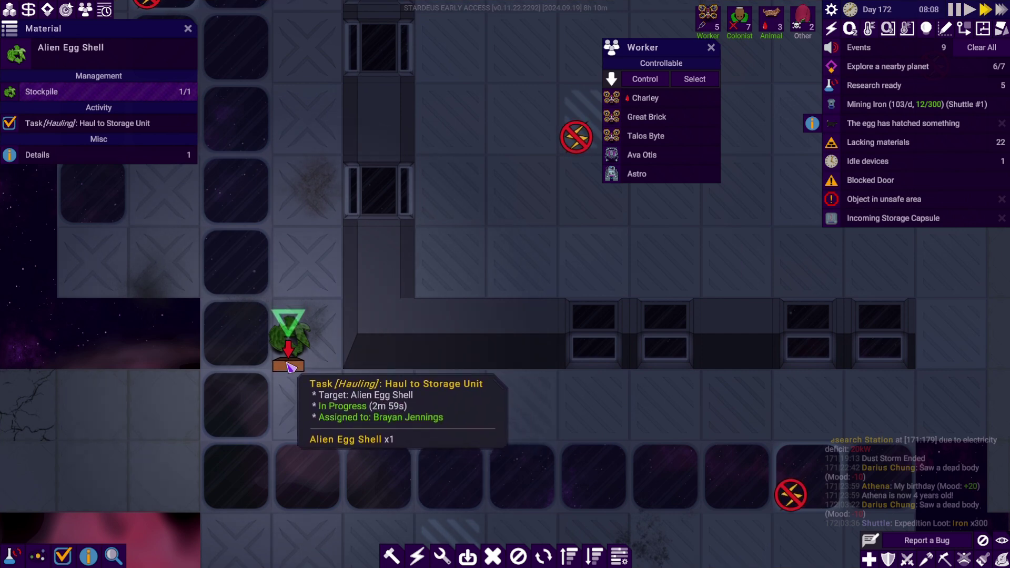
{"action": "scroll", "coordinate": [291, 365], "scroll_direction": "down", "scroll_amount": 3}
{"action": "scroll", "coordinate": [473, 379], "scroll_direction": "down", "scroll_amount": 2}
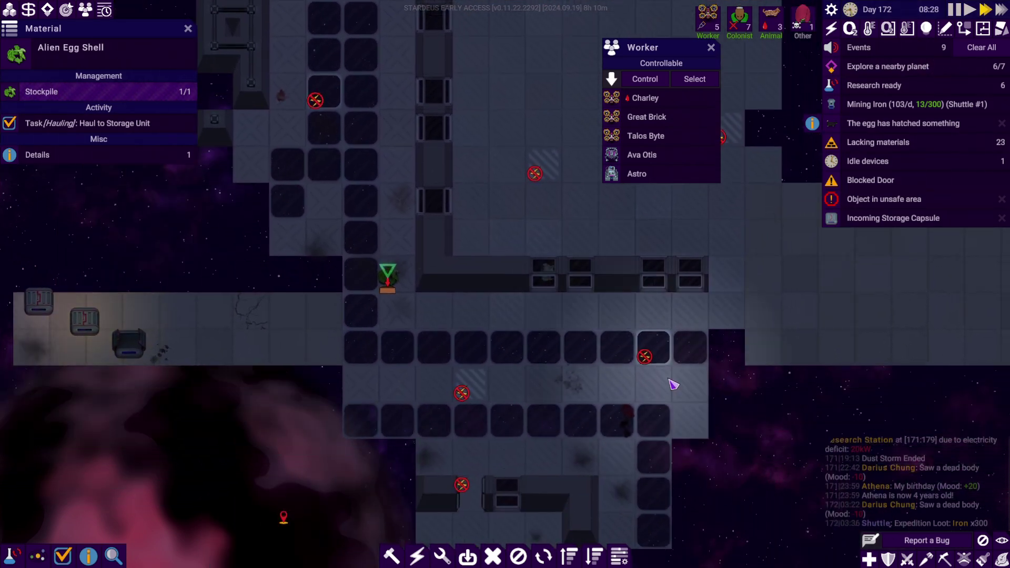
{"action": "key", "text": "w"}
{"action": "key", "text": "d"}
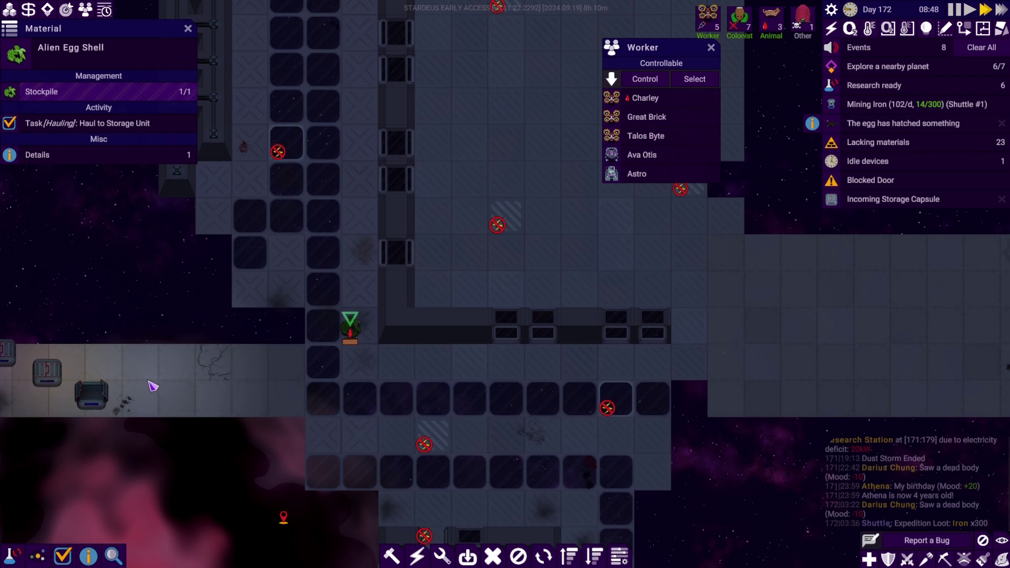
{"action": "scroll", "coordinate": [474, 317], "scroll_direction": "down", "scroll_amount": 3}
{"action": "key", "text": "w"}
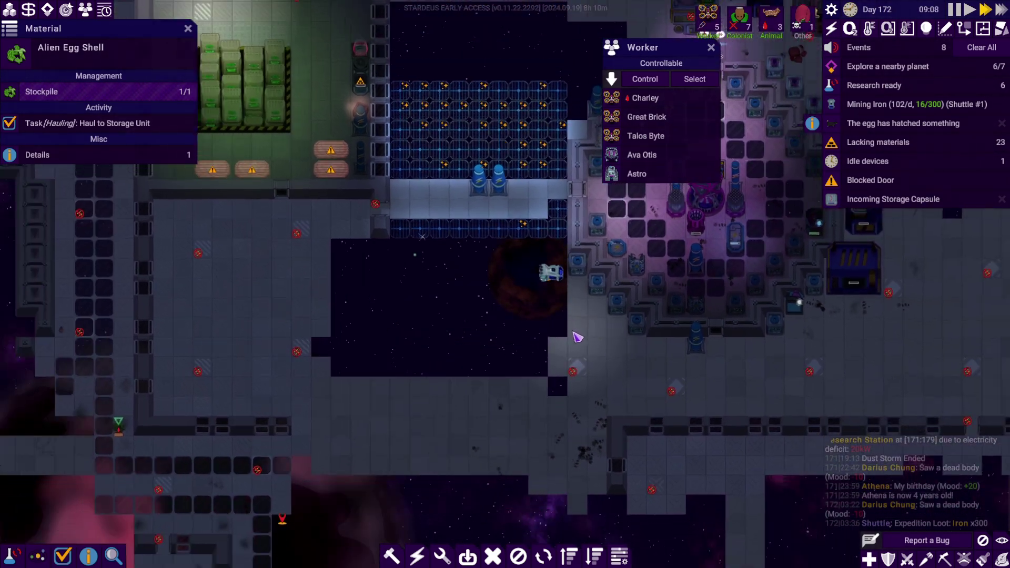
{"action": "scroll", "coordinate": [576, 337], "scroll_direction": "down", "scroll_amount": 3}
{"action": "scroll", "coordinate": [632, 335], "scroll_direction": "down", "scroll_amount": 2}
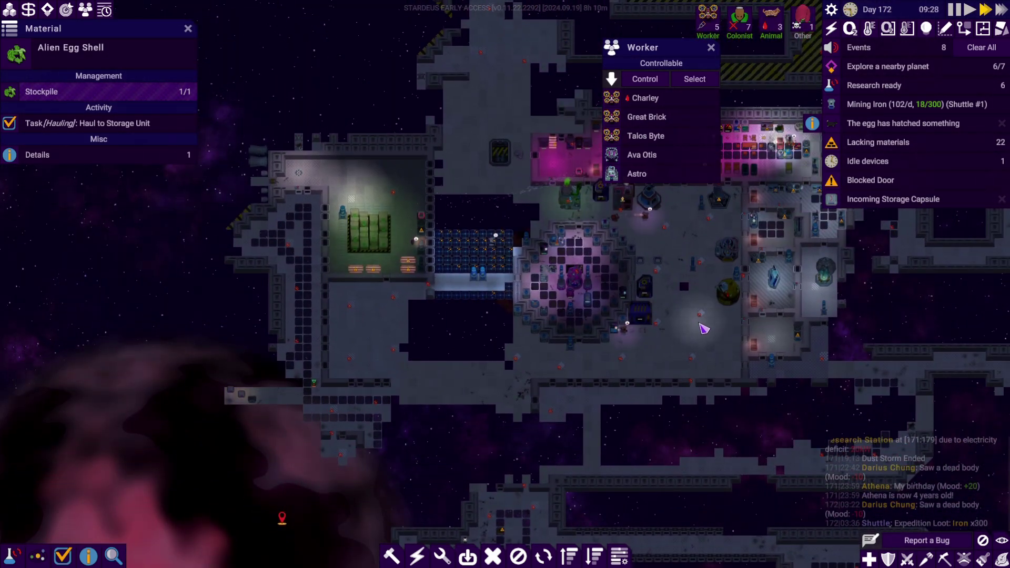
{"action": "scroll", "coordinate": [704, 319], "scroll_direction": "up", "scroll_amount": 3}
{"action": "scroll", "coordinate": [632, 331], "scroll_direction": "up", "scroll_amount": 2}
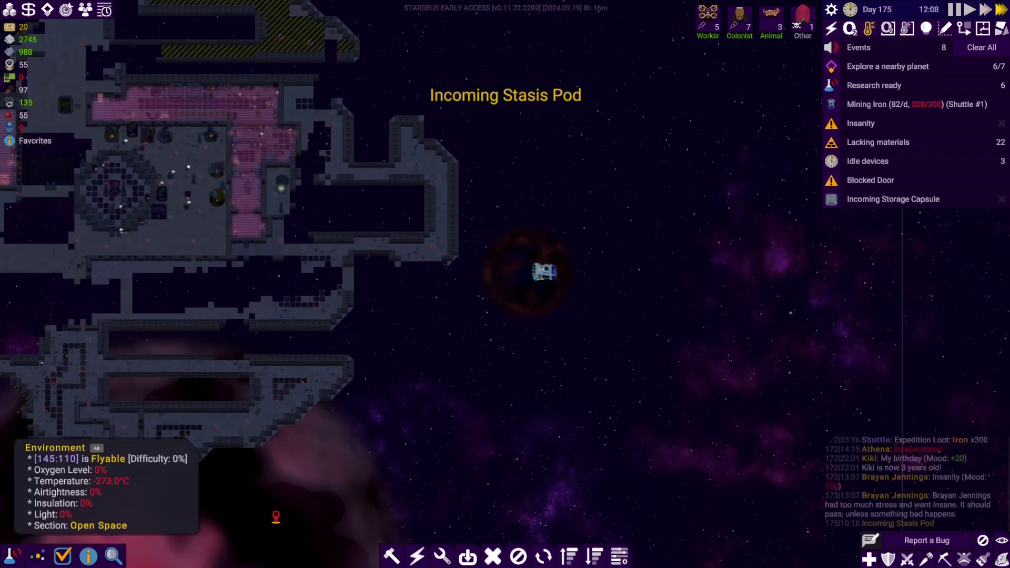
{"action": "scroll", "coordinate": [632, 166], "scroll_direction": "down", "scroll_amount": 3}
{"action": "scroll", "coordinate": [695, 189], "scroll_direction": "down", "scroll_amount": 2}
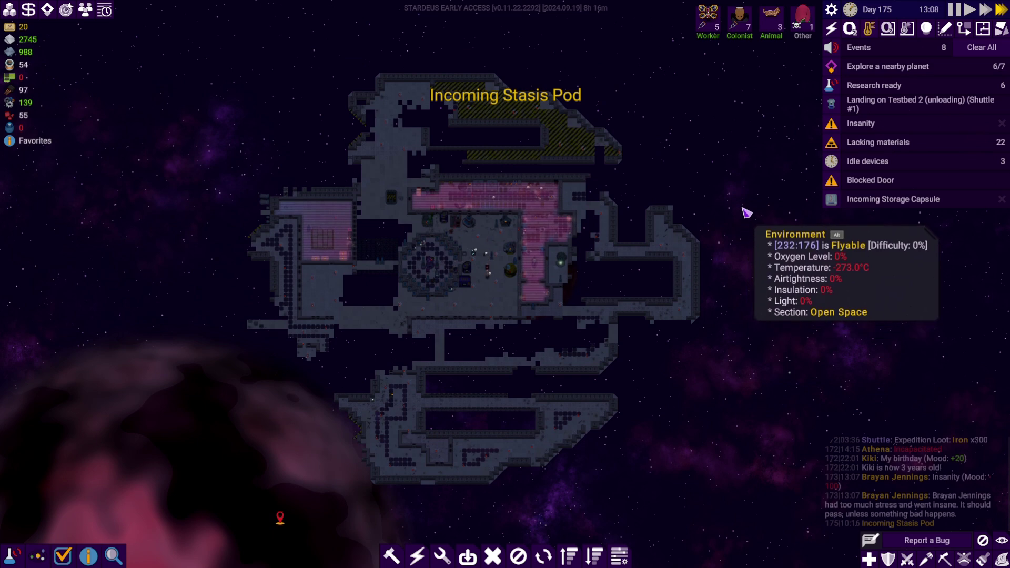
- Recentre on the ship and jump to the Stasis Pod from the 'Merchant is offering a trade' event
{"action": "left_click_drag", "start_coordinate": [430, 170], "coordinate": [671, 189]}
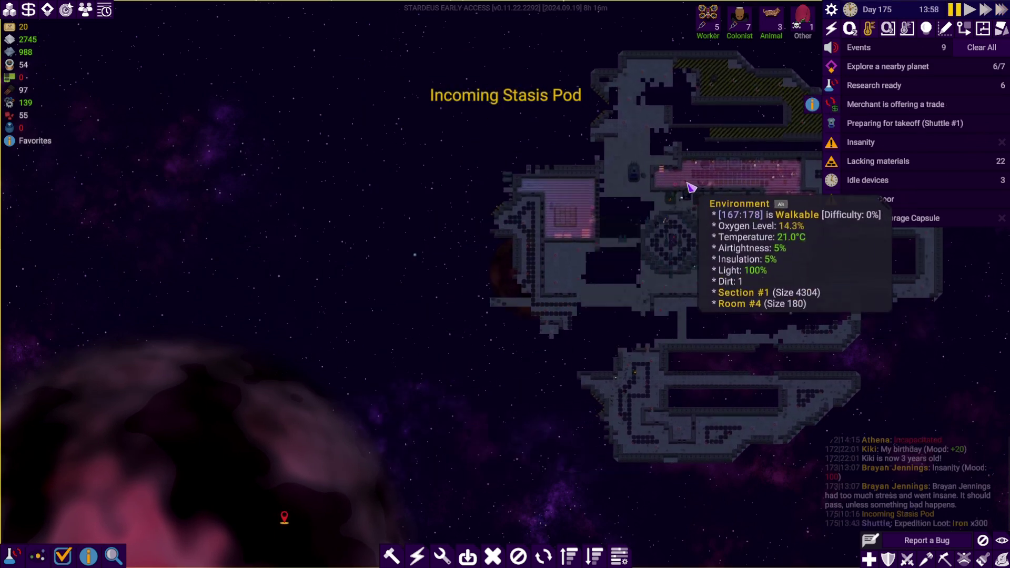
{"action": "scroll", "coordinate": [689, 186], "scroll_direction": "up", "scroll_amount": 2}
{"action": "scroll", "coordinate": [688, 186], "scroll_direction": "up", "scroll_amount": 3}
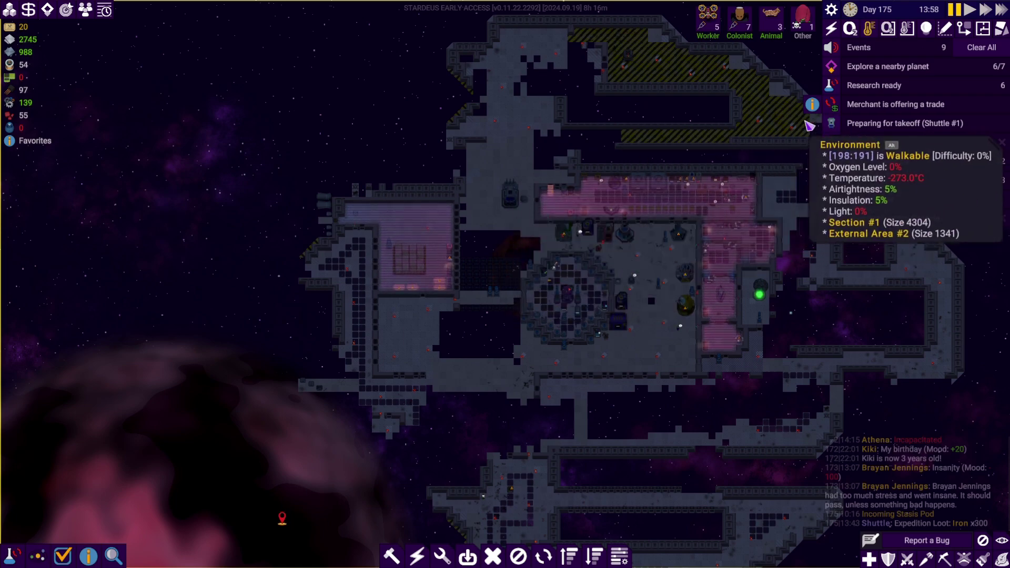
{"action": "left_click", "coordinate": [868, 104]}
{"action": "scroll", "coordinate": [537, 268], "scroll_direction": "up", "scroll_amount": 4}
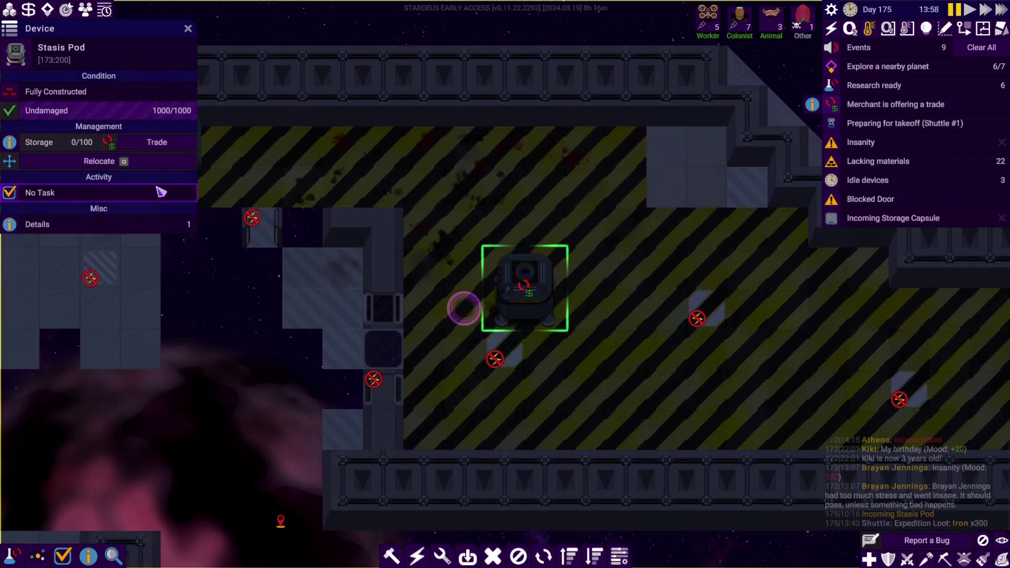
- Open trade with the Stasis Pod merchant, leave without exchanging anything, and close its details
{"action": "left_click", "coordinate": [156, 142]}
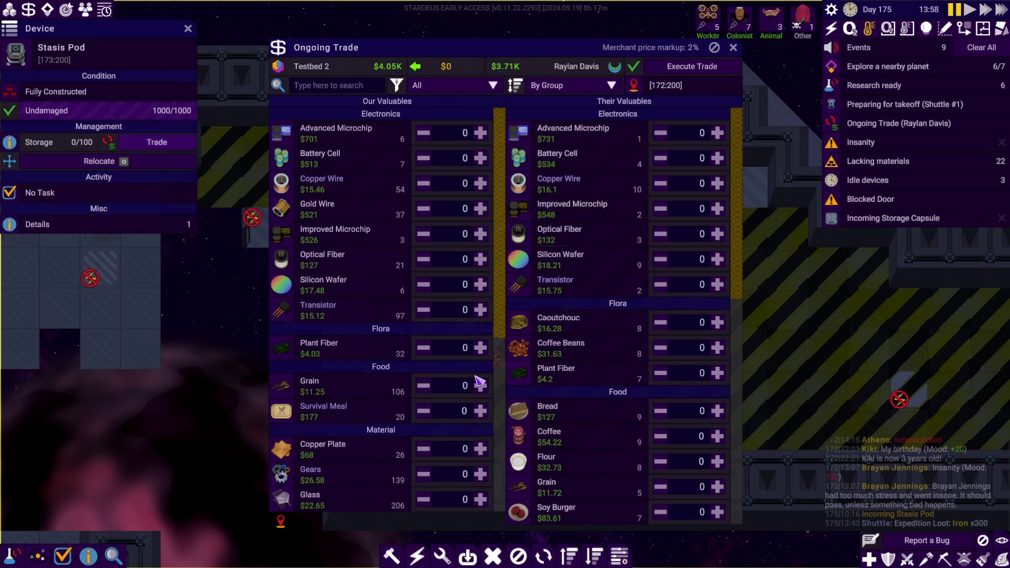
{"action": "scroll", "coordinate": [464, 382], "scroll_direction": "down", "scroll_amount": 5}
{"action": "scroll", "coordinate": [613, 370], "scroll_direction": "down", "scroll_amount": 5}
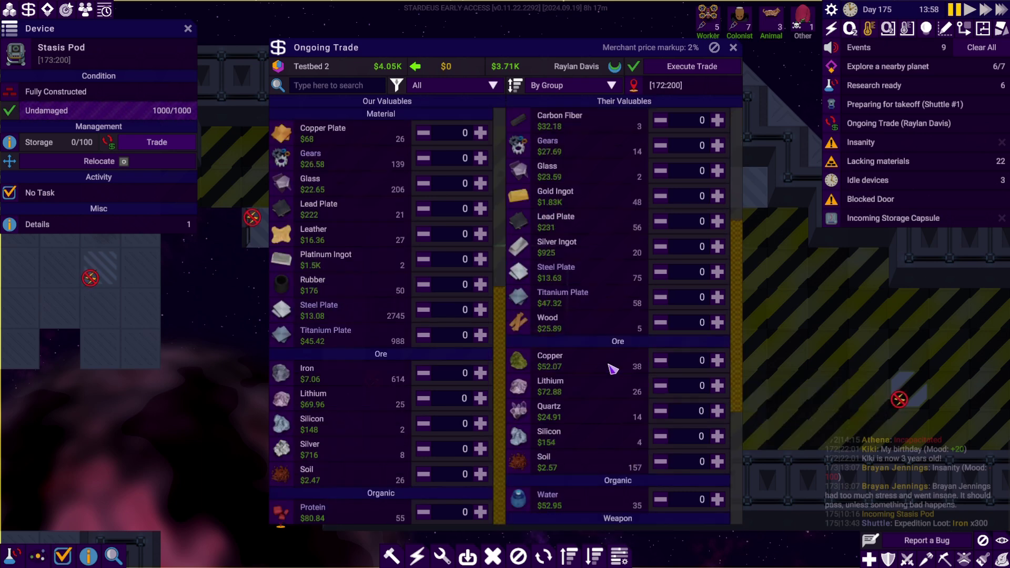
{"action": "scroll", "coordinate": [612, 370], "scroll_direction": "down", "scroll_amount": 2}
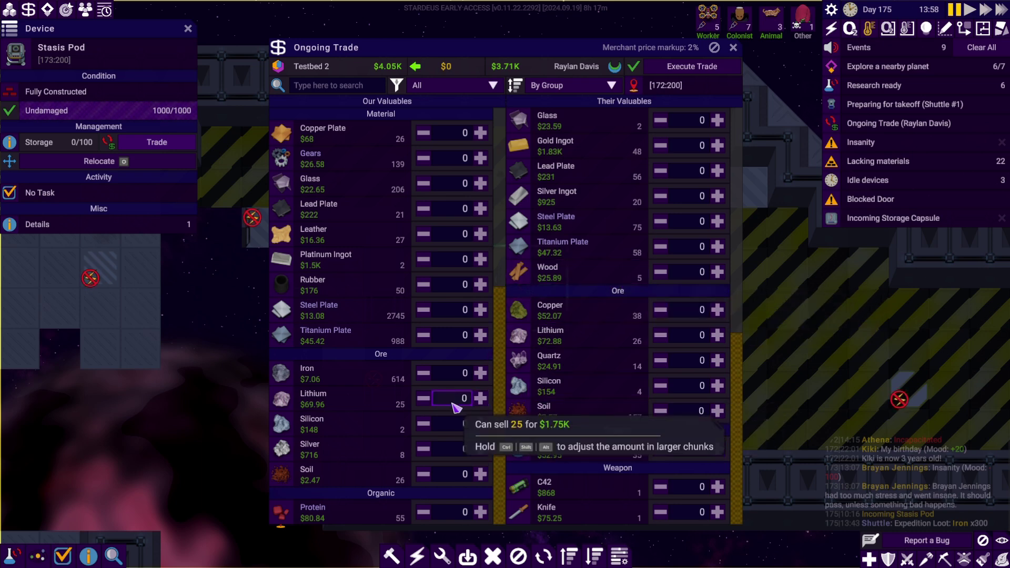
{"action": "left_click", "coordinate": [733, 48]}
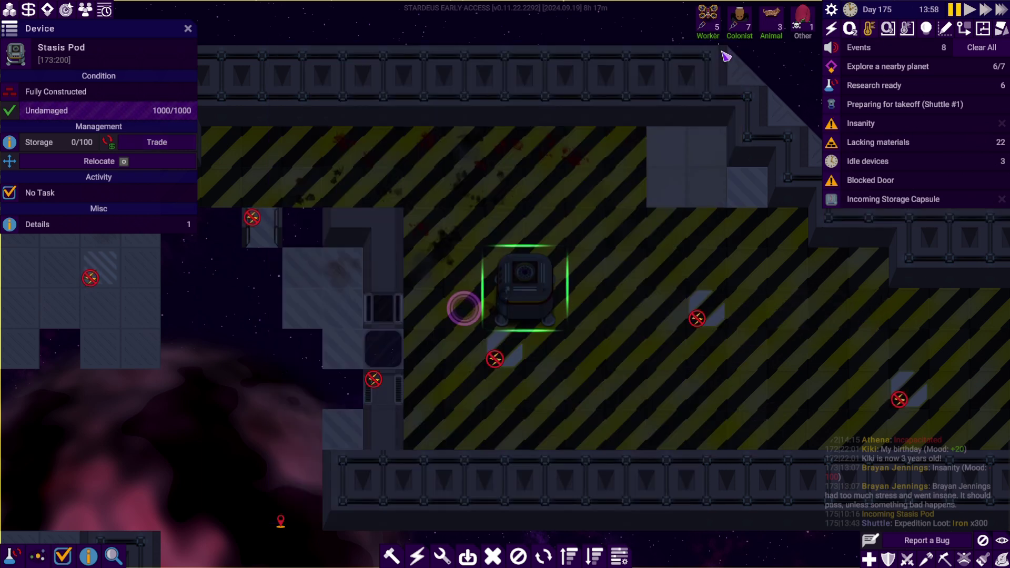
{"action": "key", "text": "Escape"}
{"action": "scroll", "coordinate": [656, 271], "scroll_direction": "down", "scroll_amount": 5}
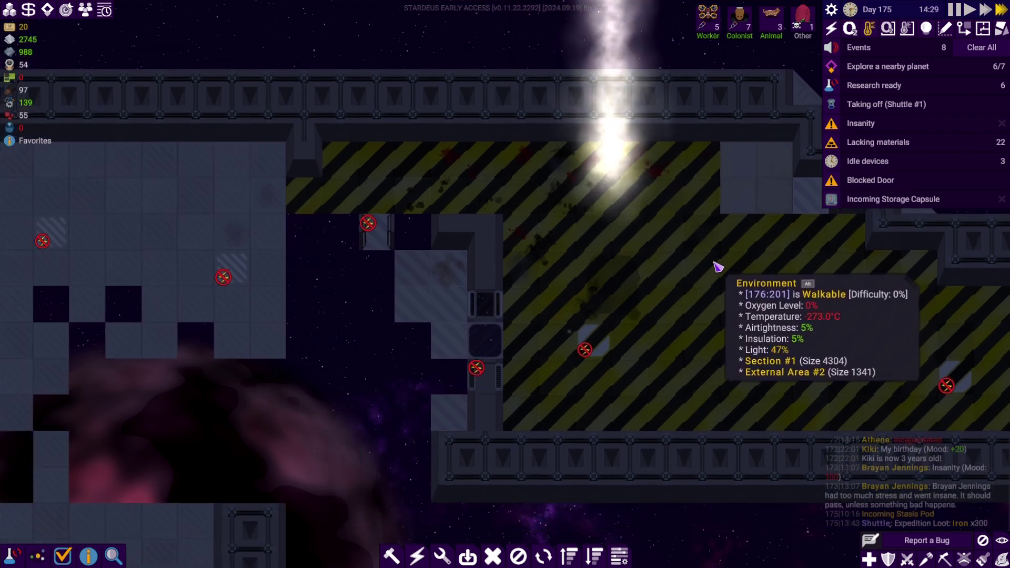
{"action": "scroll", "coordinate": [655, 271], "scroll_direction": "down", "scroll_amount": 5}
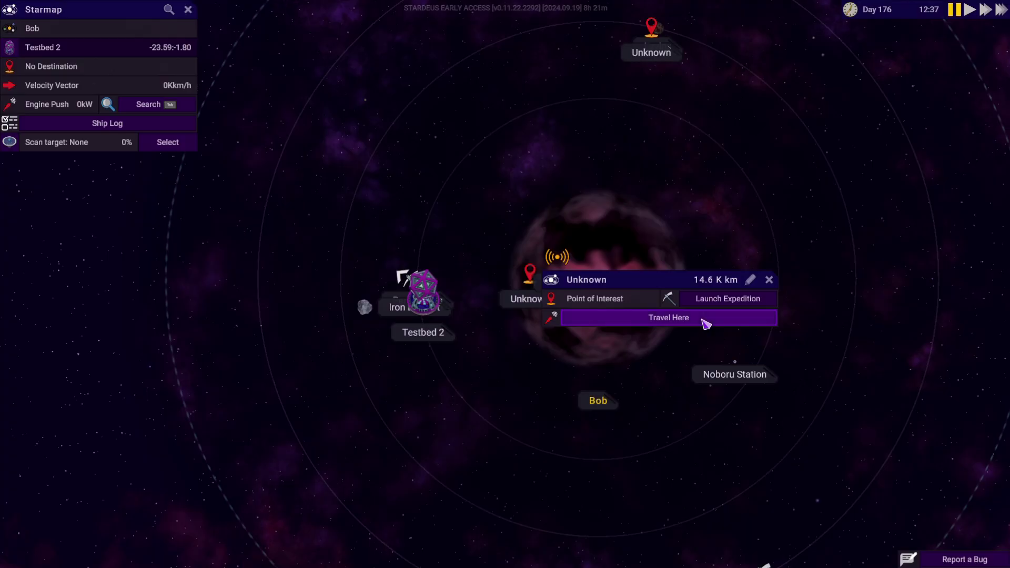
- Dismiss the Unknown point's travel prompt and pan the starmap toward the arrived ship
{"action": "left_click", "coordinate": [706, 323]}
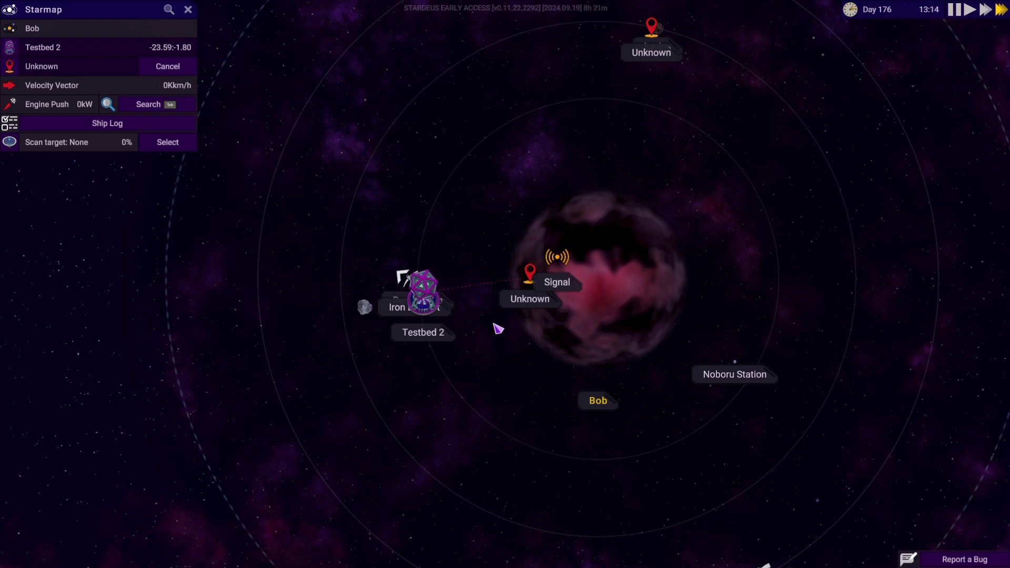
{"action": "scroll", "coordinate": [490, 324], "scroll_direction": "up", "scroll_amount": 3}
{"action": "scroll", "coordinate": [419, 340], "scroll_direction": "up", "scroll_amount": 5}
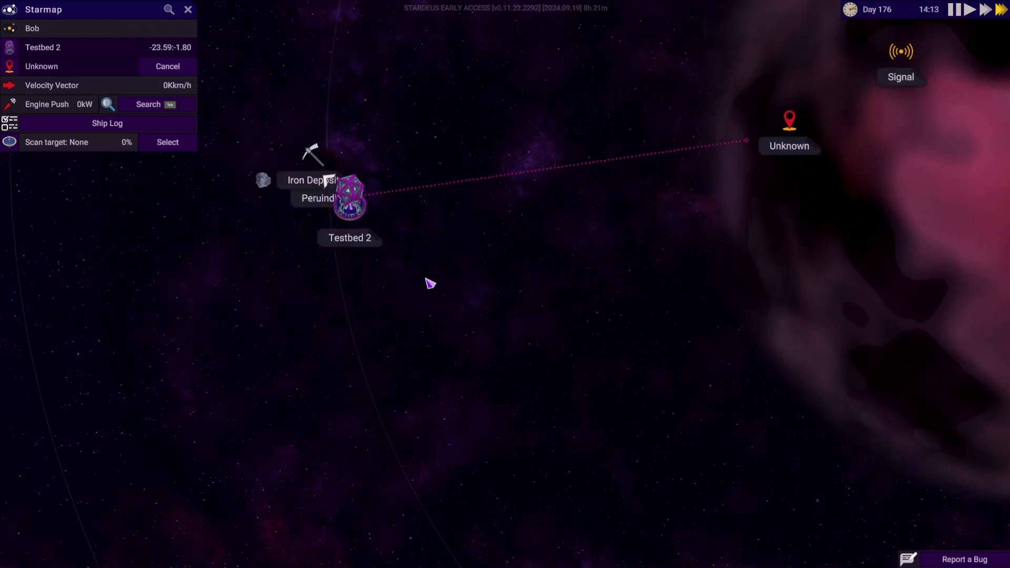
{"action": "key", "text": "d"}
{"action": "key", "text": "w"}
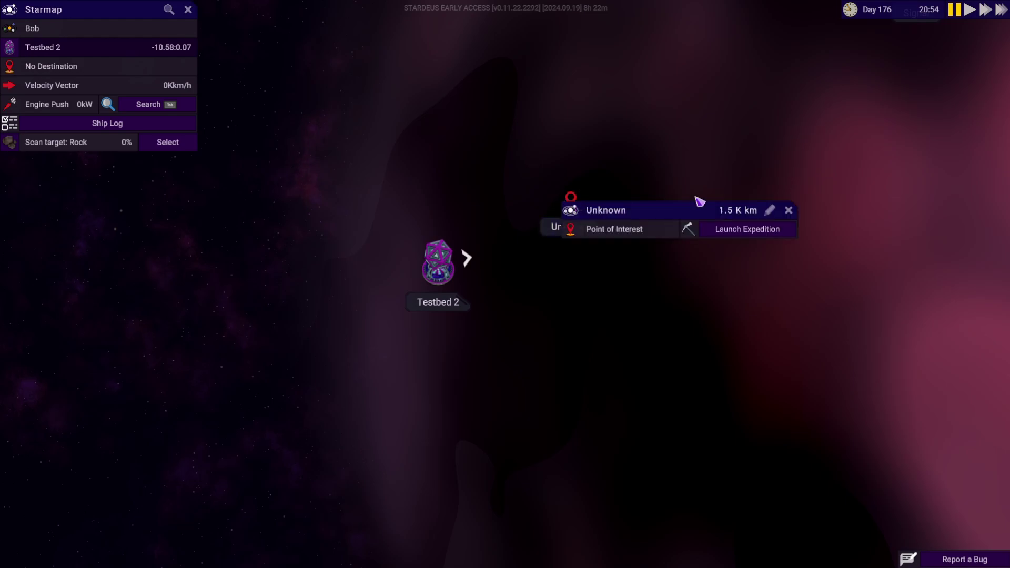
- Launch an expedition to the Unknown point with Shuttle #1 and list crew to add
{"action": "left_click", "coordinate": [749, 230]}
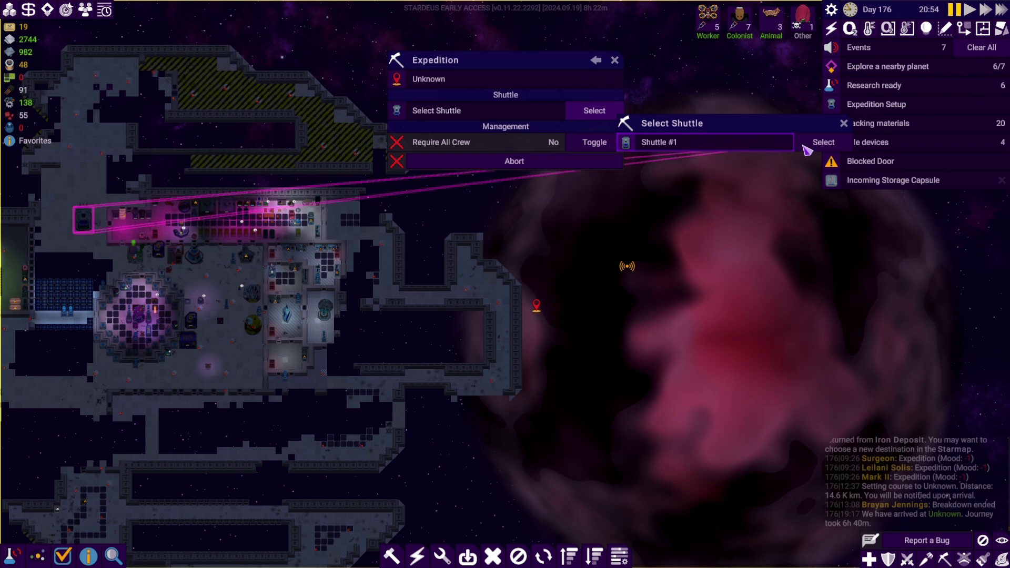
{"action": "left_click", "coordinate": [823, 142]}
{"action": "left_click", "coordinate": [595, 143]}
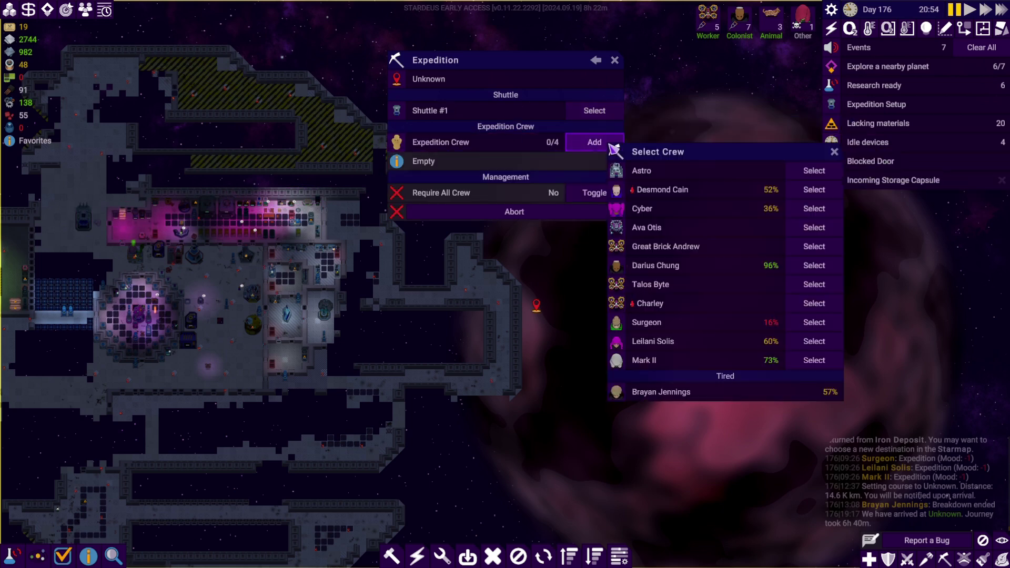